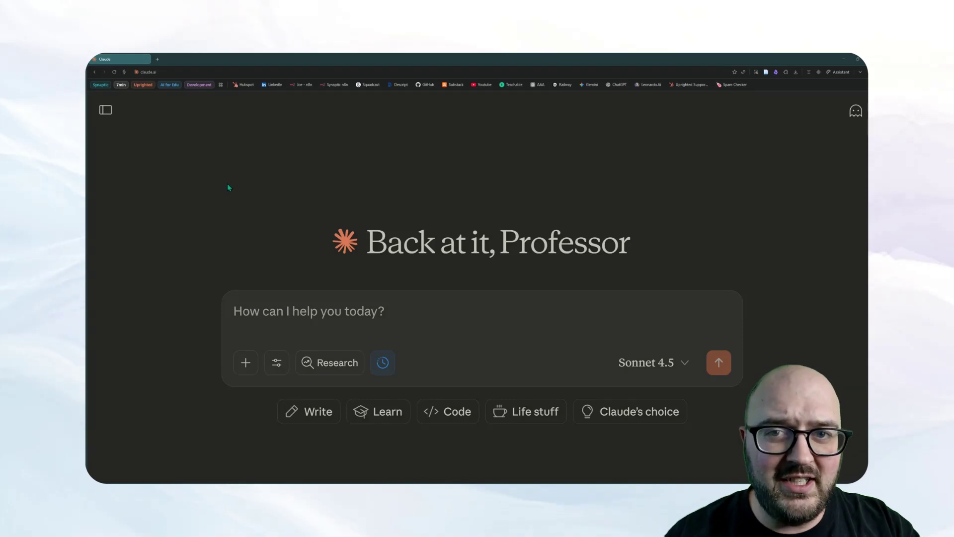
# Open the Chat Features page of Claude's Settings from the profile menu
pyautogui.click(107, 111)
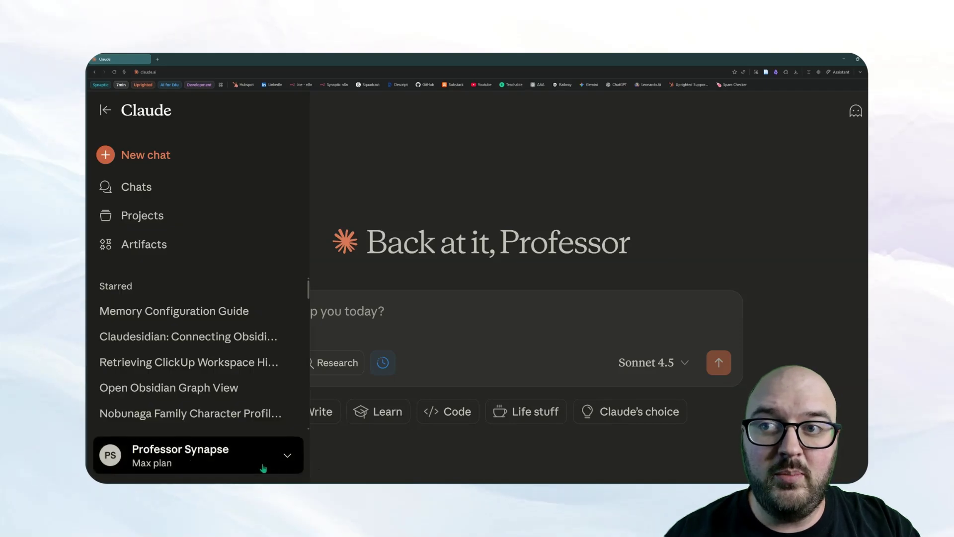
pyautogui.click(283, 455)
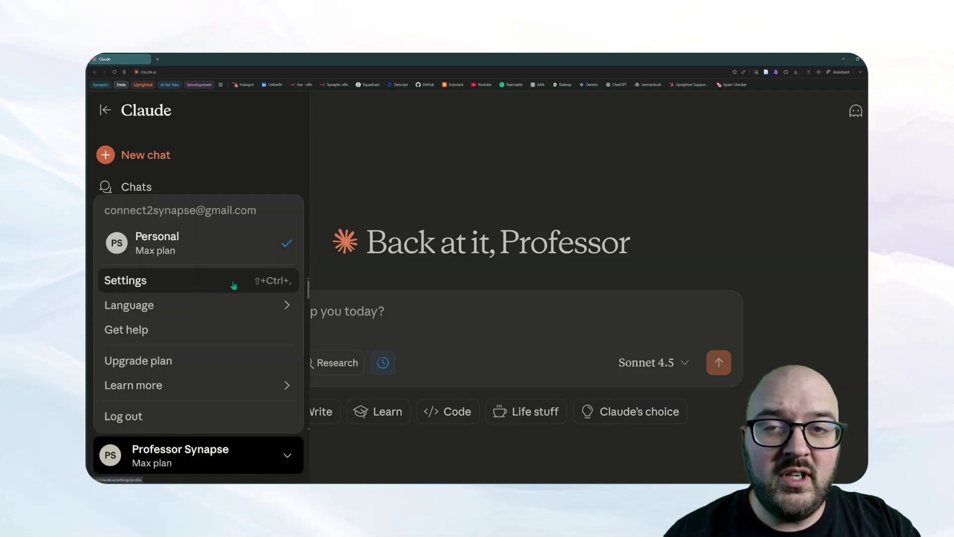
pyautogui.click(174, 280)
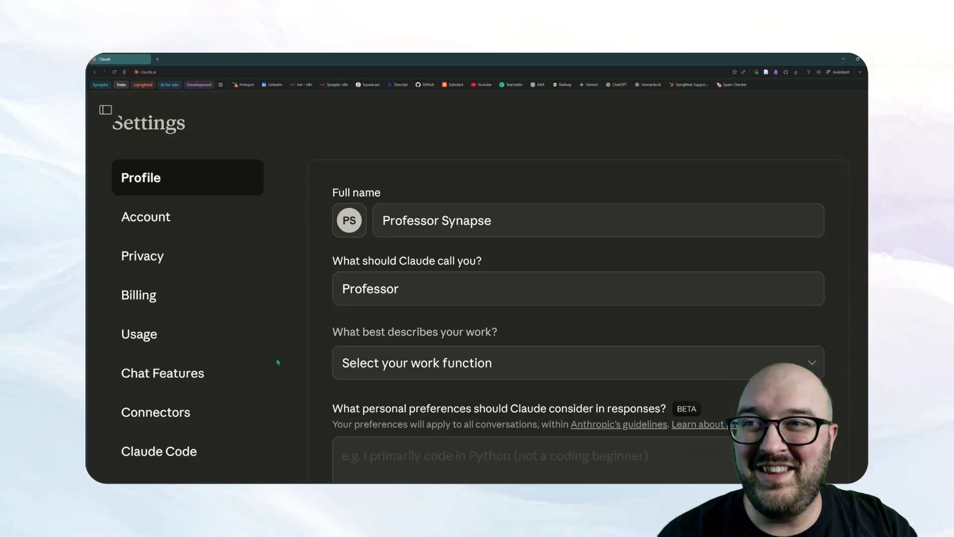
pyautogui.click(174, 380)
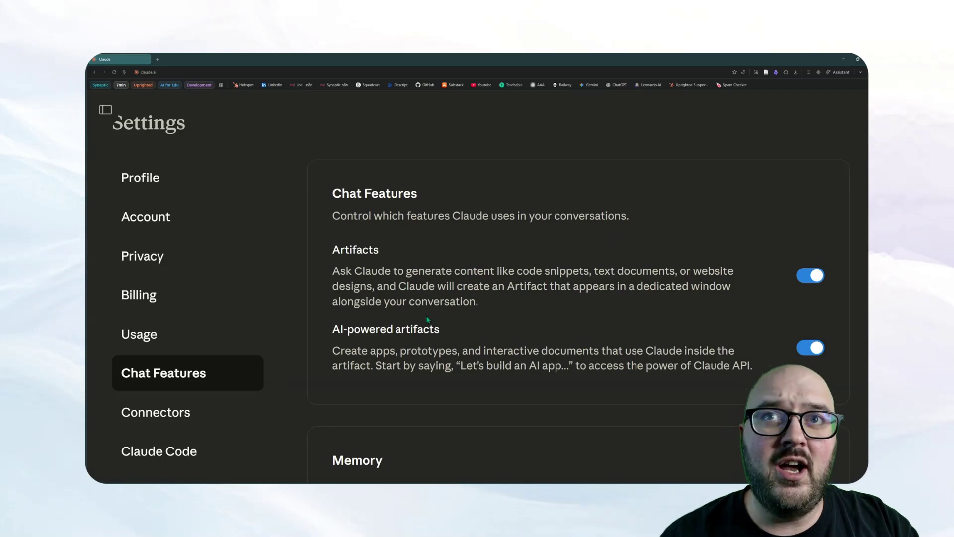
# Scroll through Chat Features, highlighting the Artifacts description to point it out
pyautogui.moveTo(485, 301); pyautogui.dragTo(331, 248)
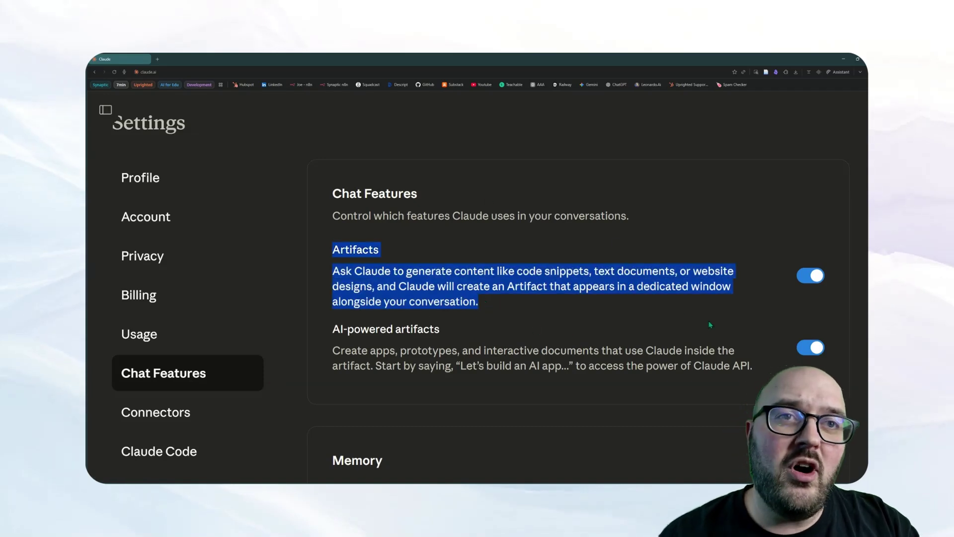
pyautogui.moveTo(750, 349); pyautogui.dragTo(395, 328)
pyautogui.scroll(-4, 410, 316)
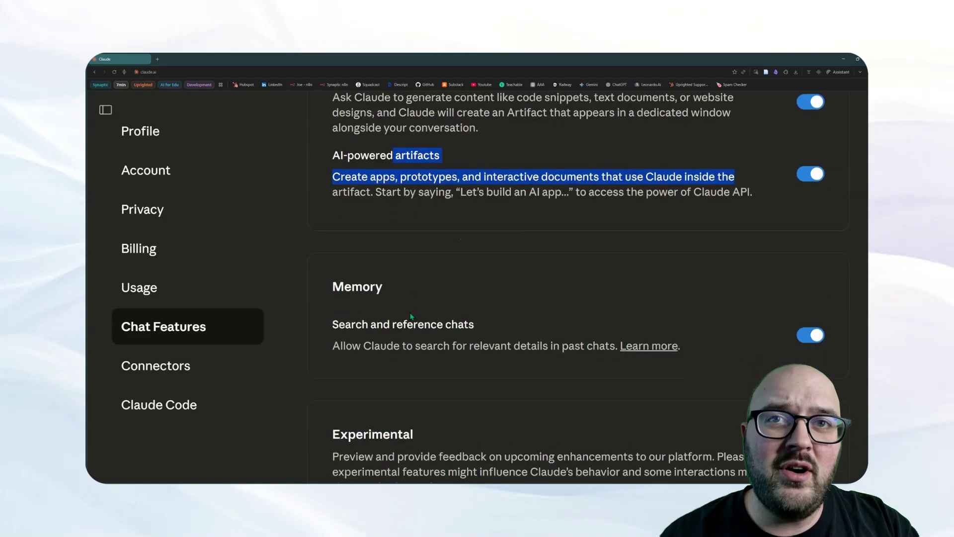
pyautogui.scroll(-5, 472, 300)
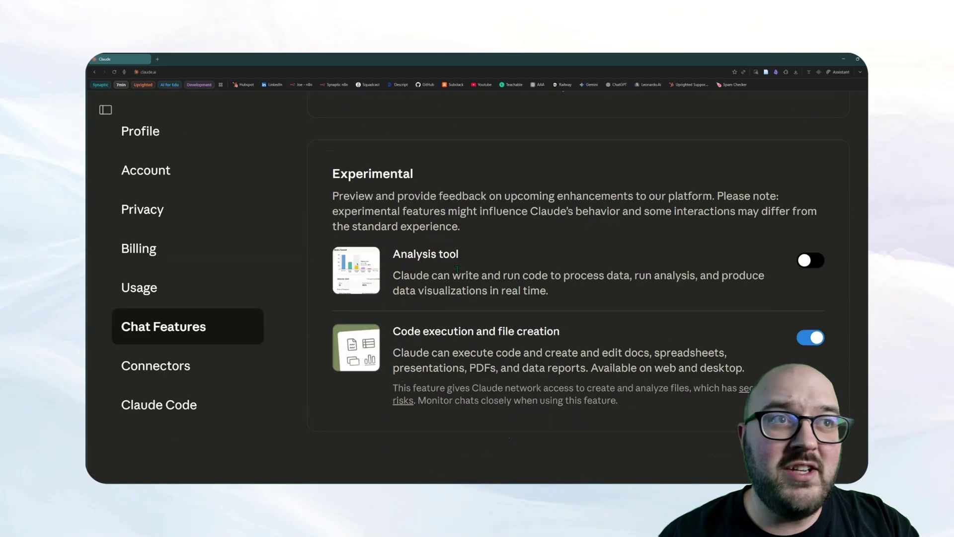
pyautogui.moveTo(394, 335); pyautogui.dragTo(595, 327)
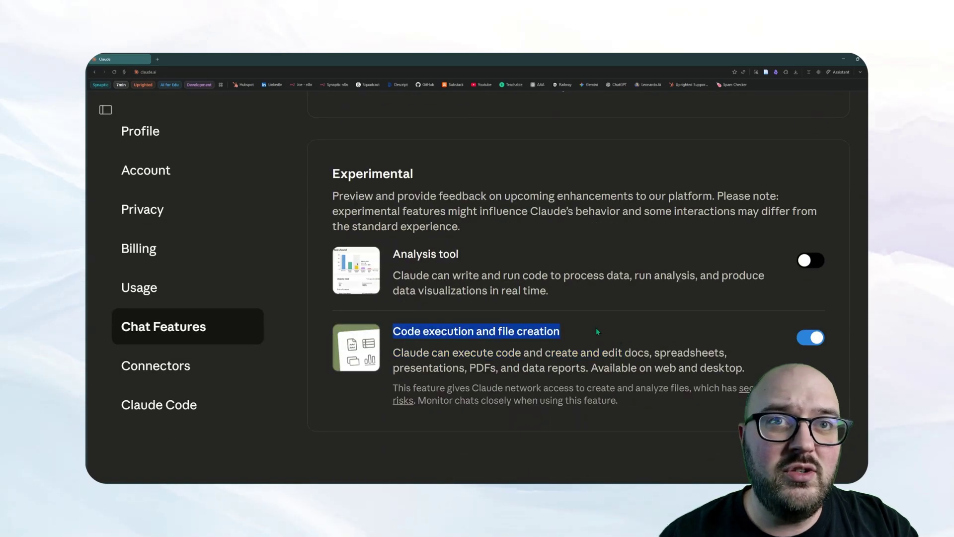
pyautogui.scroll(-1, 595, 328)
pyautogui.click(596, 328)
pyautogui.scroll(1, 596, 328)
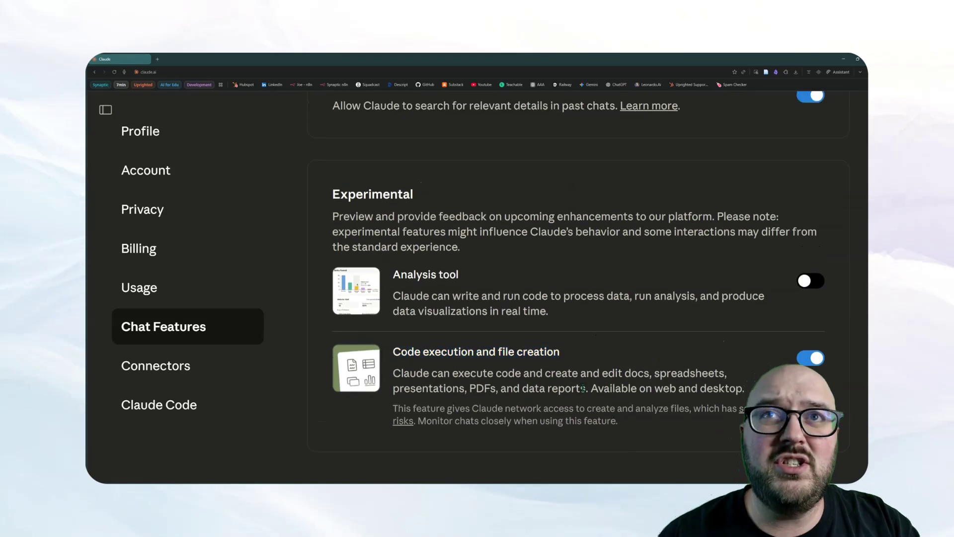
pyautogui.scroll(5, 584, 389)
pyautogui.scroll(3, 583, 389)
pyautogui.scroll(-9, 581, 389)
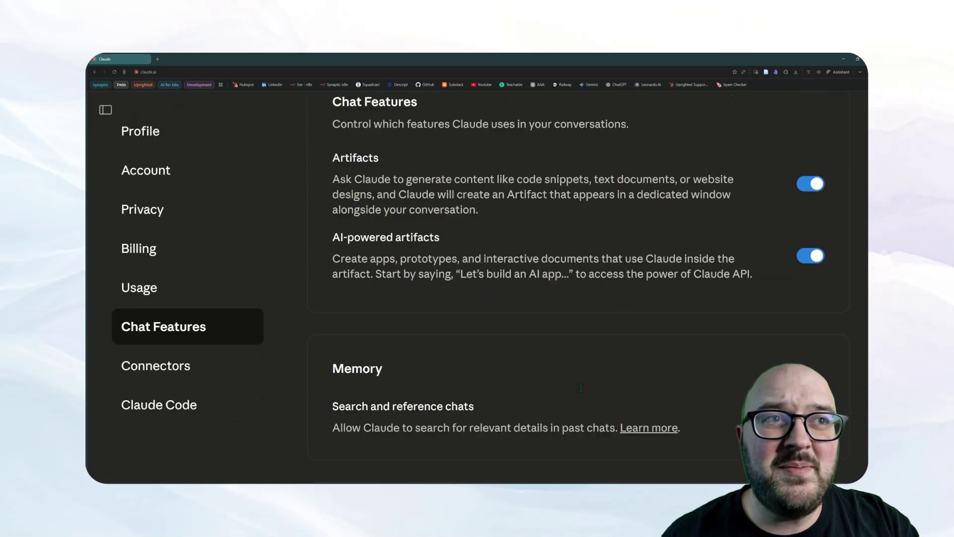
pyautogui.scroll(-1, 581, 388)
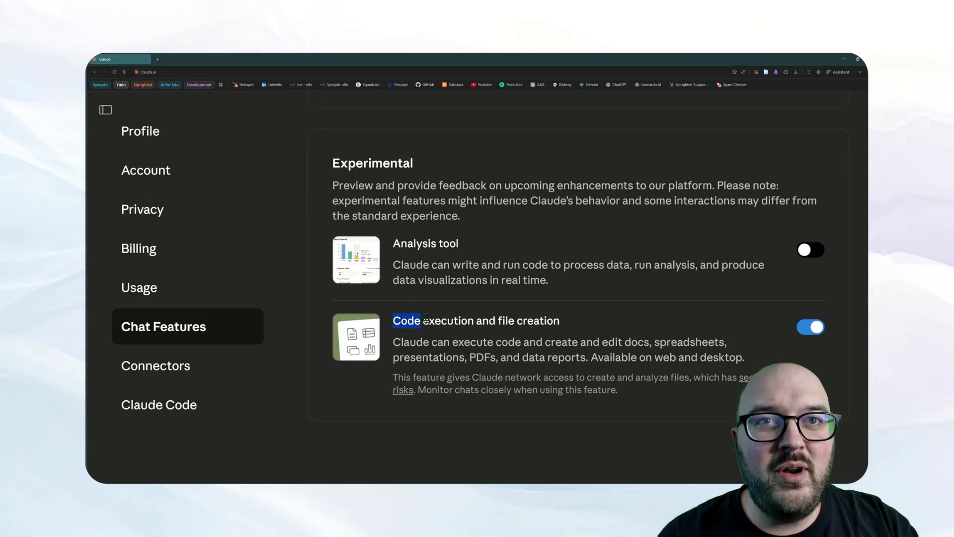
# Point out the Experimental options Code execution and file creation and Analysis tool
pyautogui.moveTo(426, 317); pyautogui.dragTo(574, 313)
pyautogui.click(554, 310)
pyautogui.moveTo(400, 242); pyautogui.dragTo(491, 252)
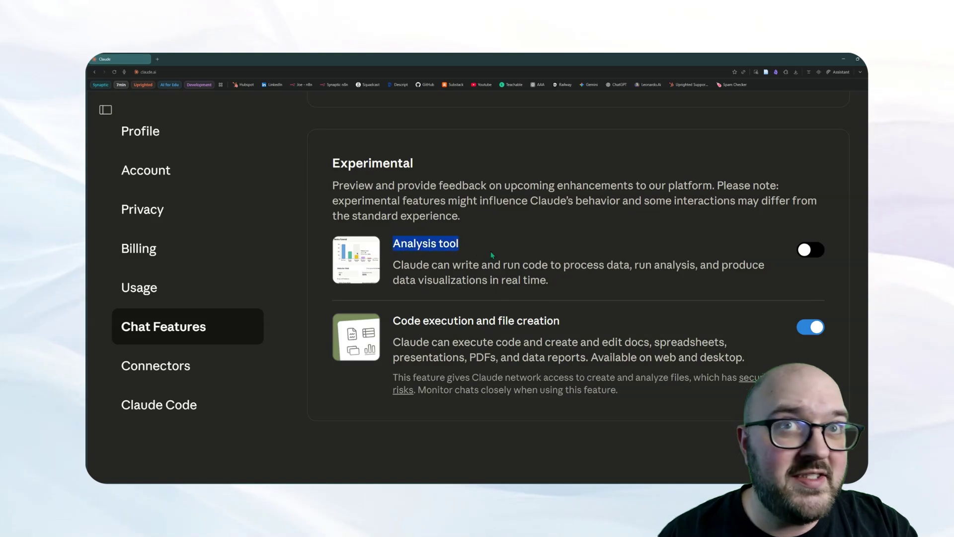
pyautogui.click(490, 252)
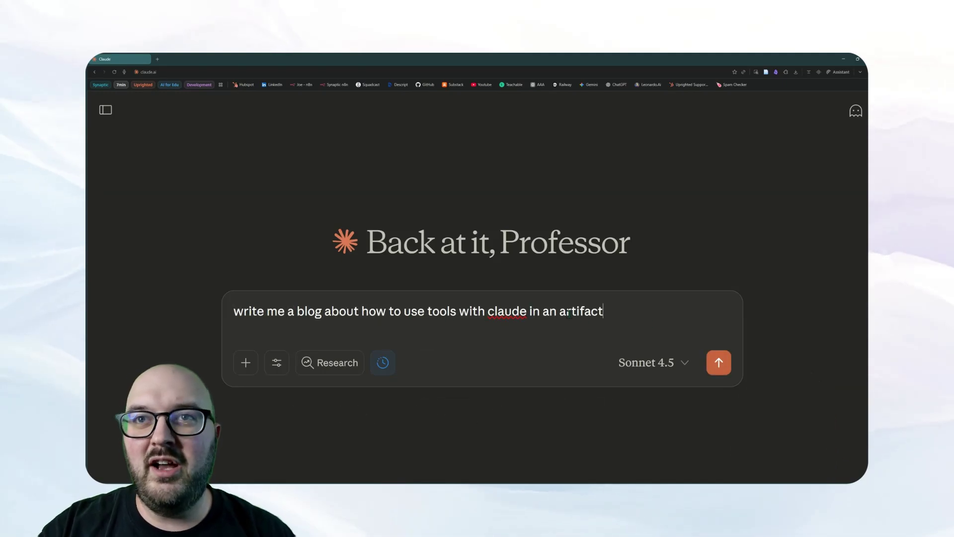
# Send 'write me a blog about how to use tools with claude in an artifact'
pyautogui.click(643, 312)
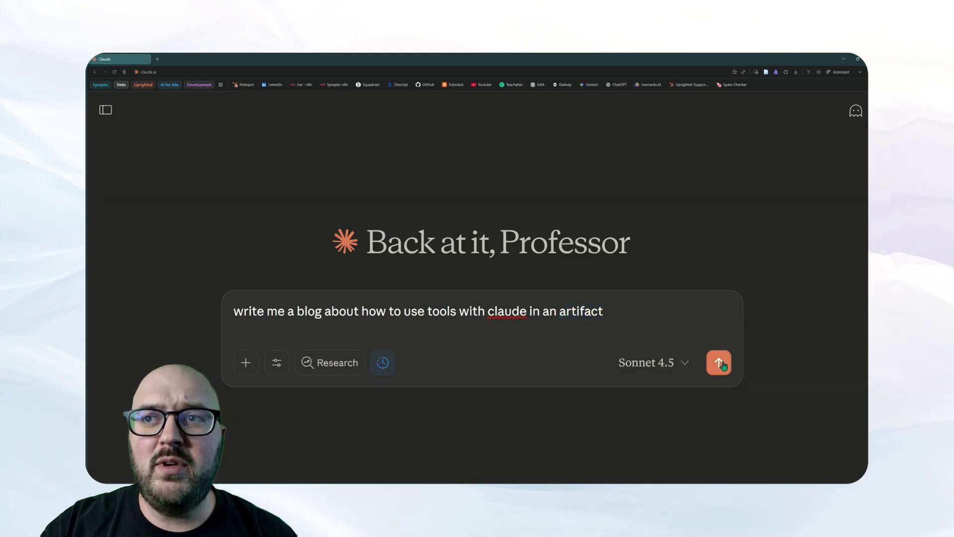
pyautogui.click(718, 362)
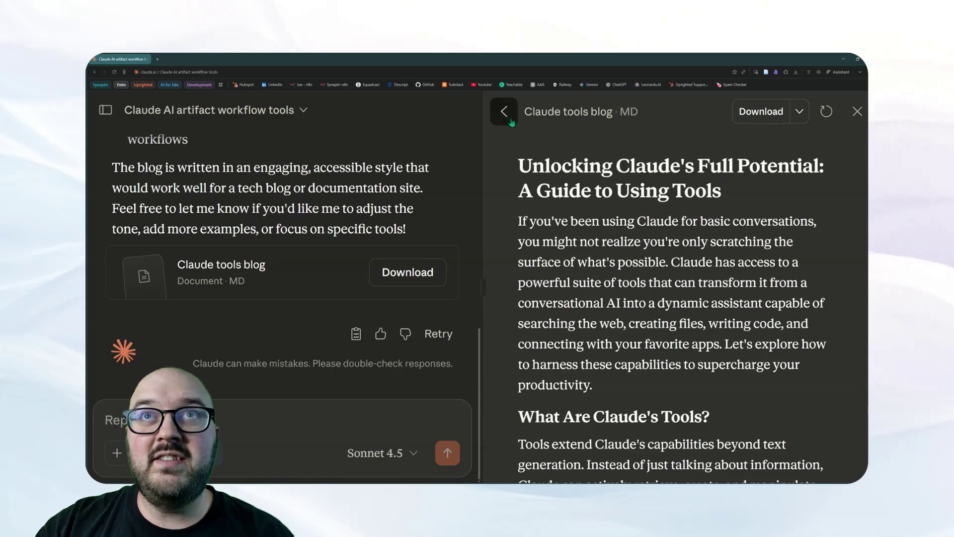
# Scroll through the generated 'Claude tools blog' and check its Download export options
pyautogui.scroll(-3, 603, 347)
pyautogui.scroll(-20, 604, 346)
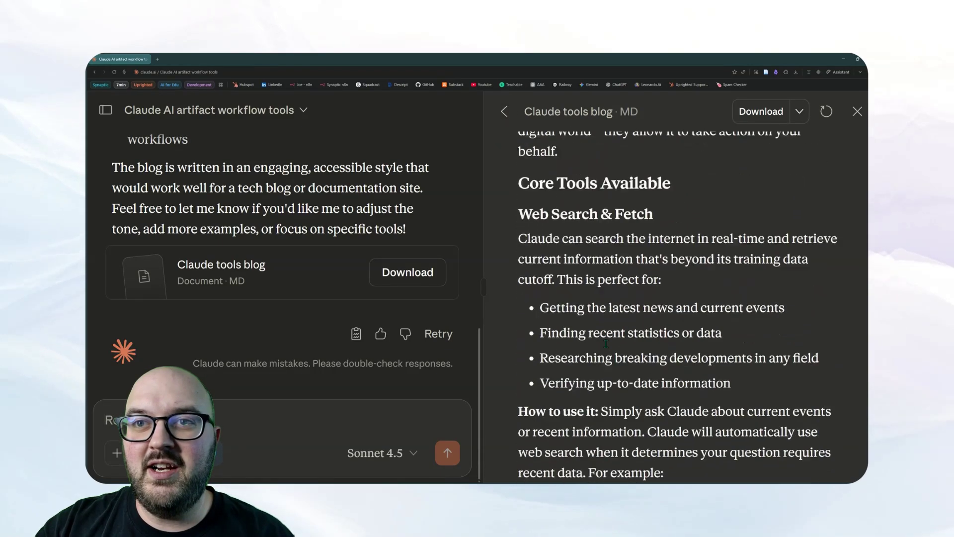
pyautogui.scroll(-20, 605, 351)
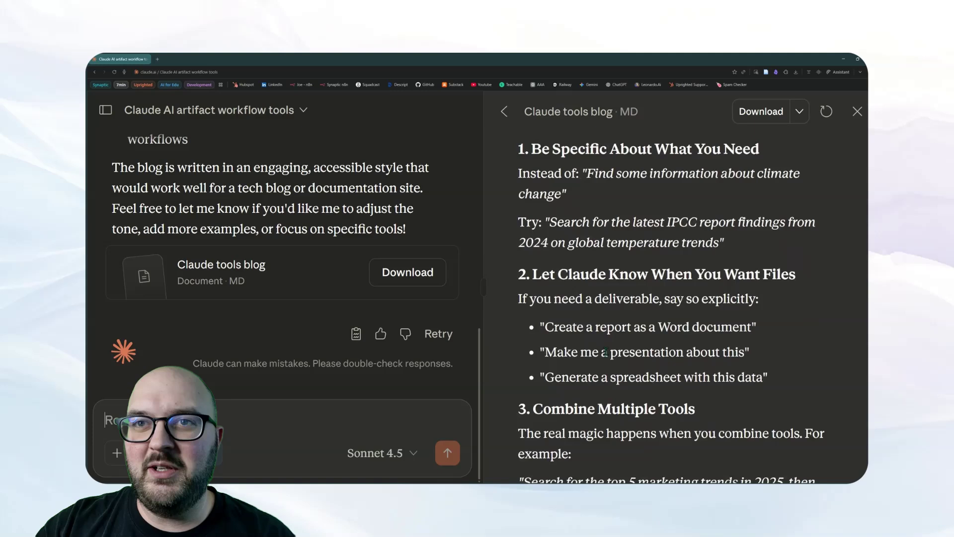
pyautogui.scroll(20, 607, 366)
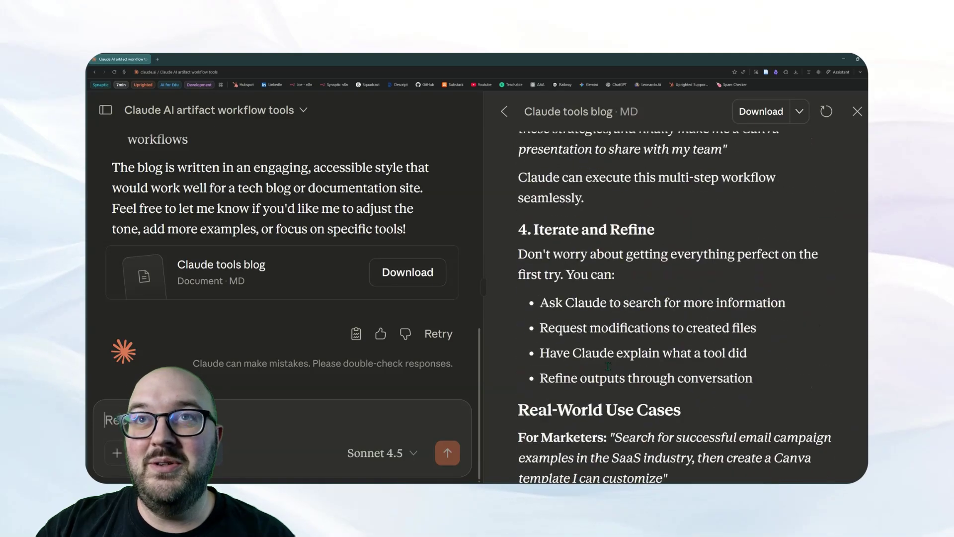
pyautogui.scroll(20, 609, 369)
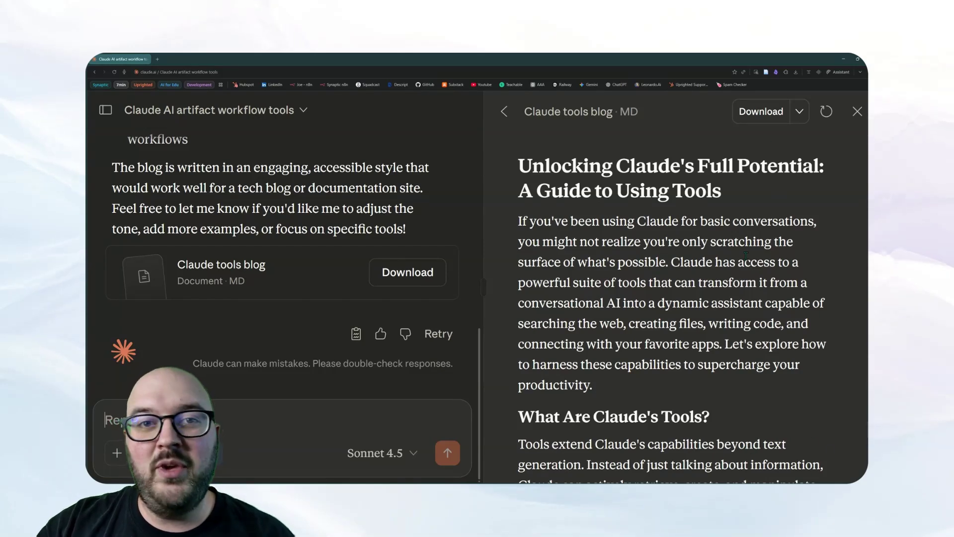
pyautogui.click(800, 113)
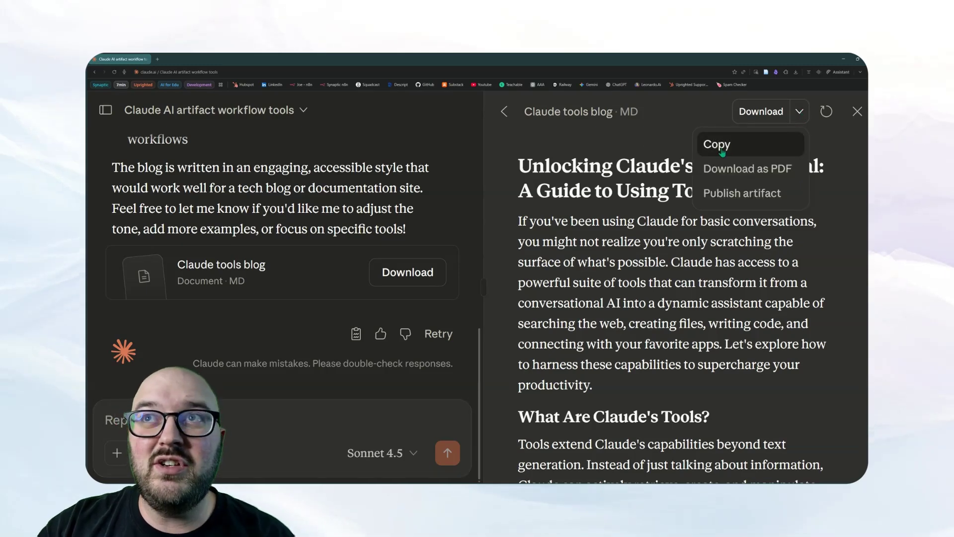
pyautogui.click(735, 171)
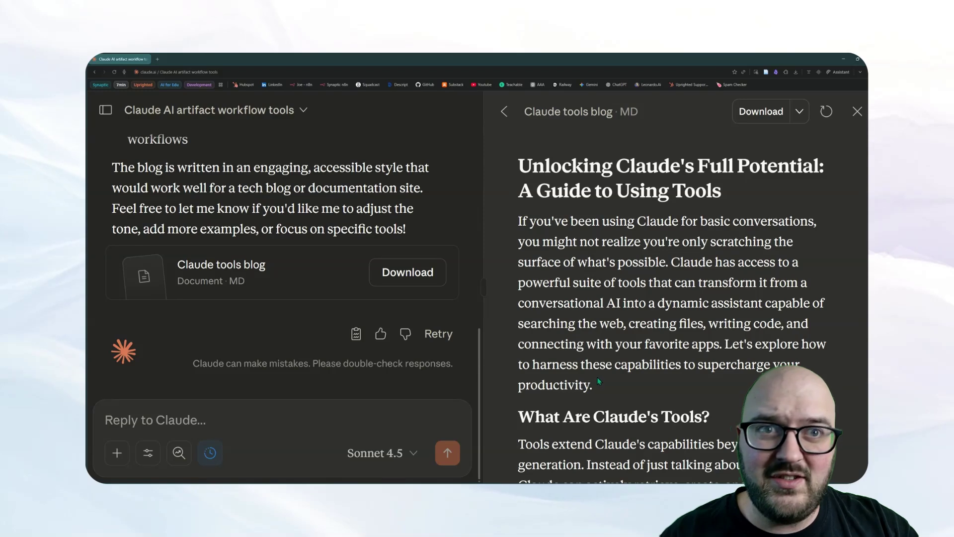
pyautogui.moveTo(597, 382); pyautogui.dragTo(541, 325)
# Ask Claude to 'write this for a high school audience'
pyautogui.click(601, 362)
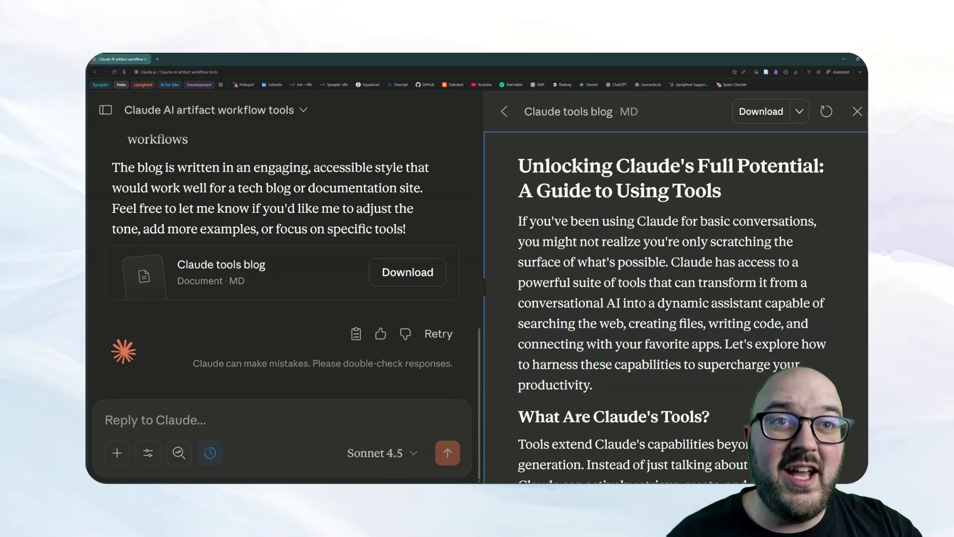
pyautogui.click(167, 420)
pyautogui.write('write this for a high sch')
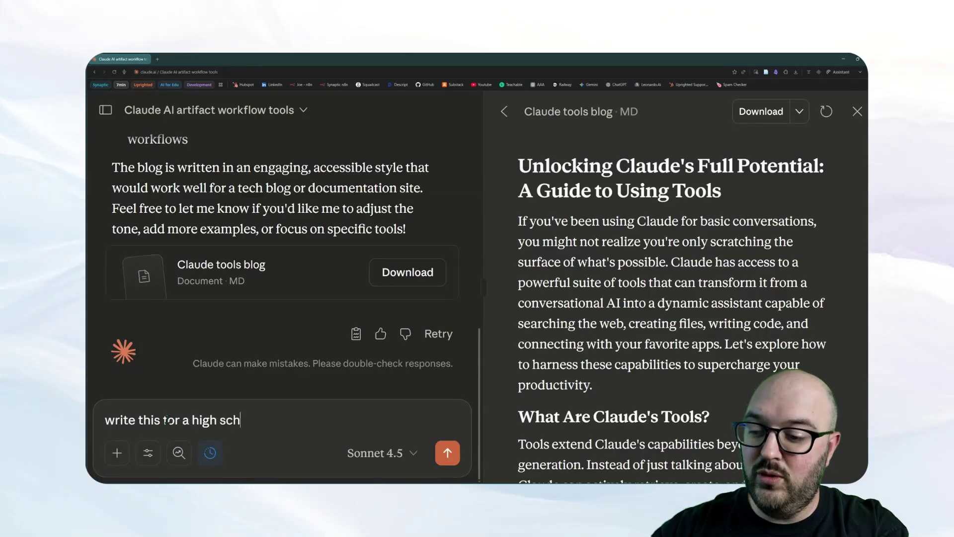
pyautogui.write('ool audience')
pyautogui.press('Return')
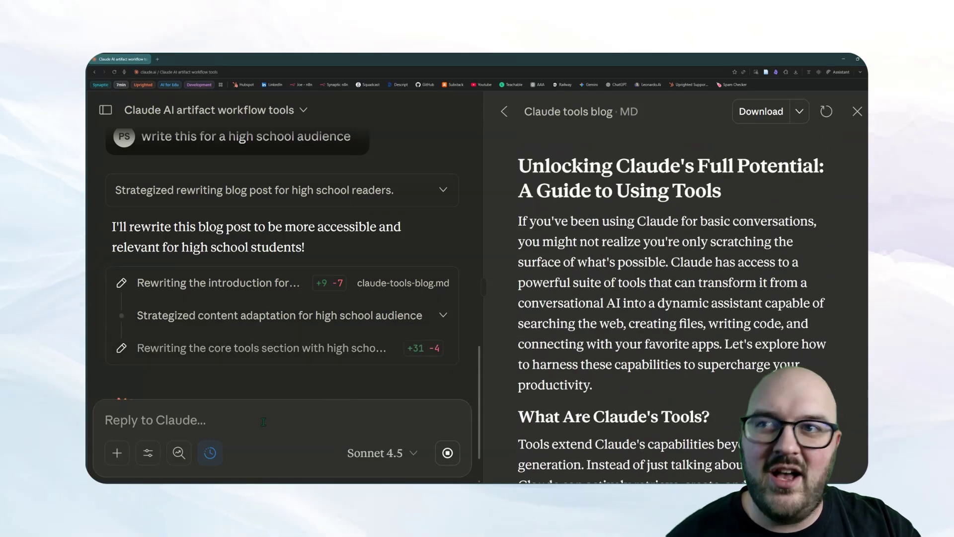
# Review the student-friendly rewrite and paste an interactive-website request into the reply box
pyautogui.moveTo(592, 386); pyautogui.dragTo(518, 160)
pyautogui.click(593, 304)
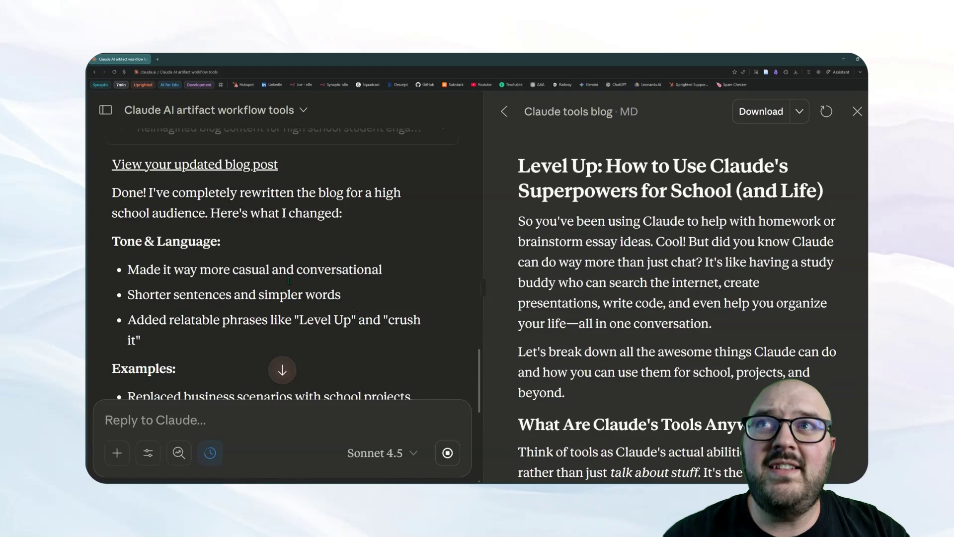
pyautogui.scroll(-5, 339, 280)
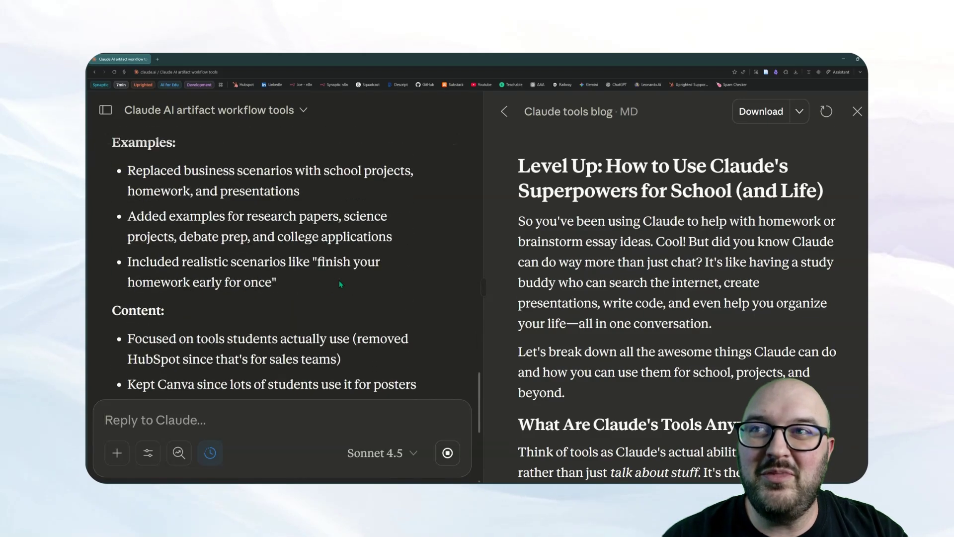
pyautogui.scroll(8, 339, 280)
pyautogui.scroll(8, 339, 280)
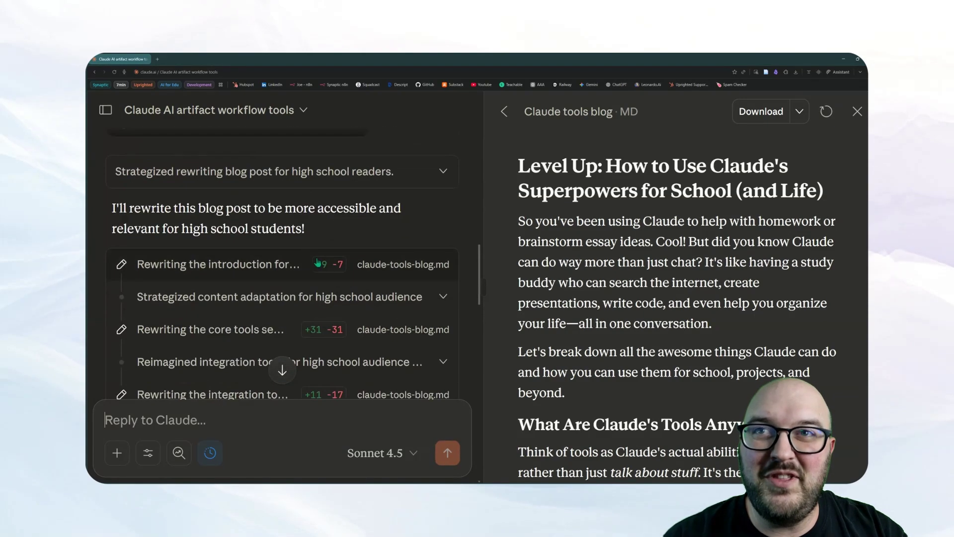
pyautogui.scroll(-2, 357, 258)
pyautogui.scroll(-10, 346, 372)
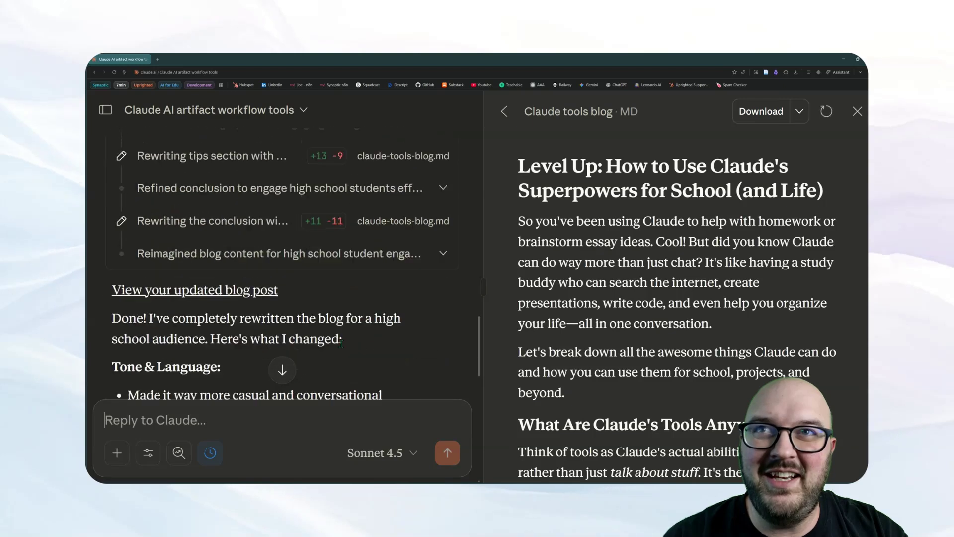
pyautogui.scroll(-7, 341, 344)
pyautogui.scroll(1, 340, 279)
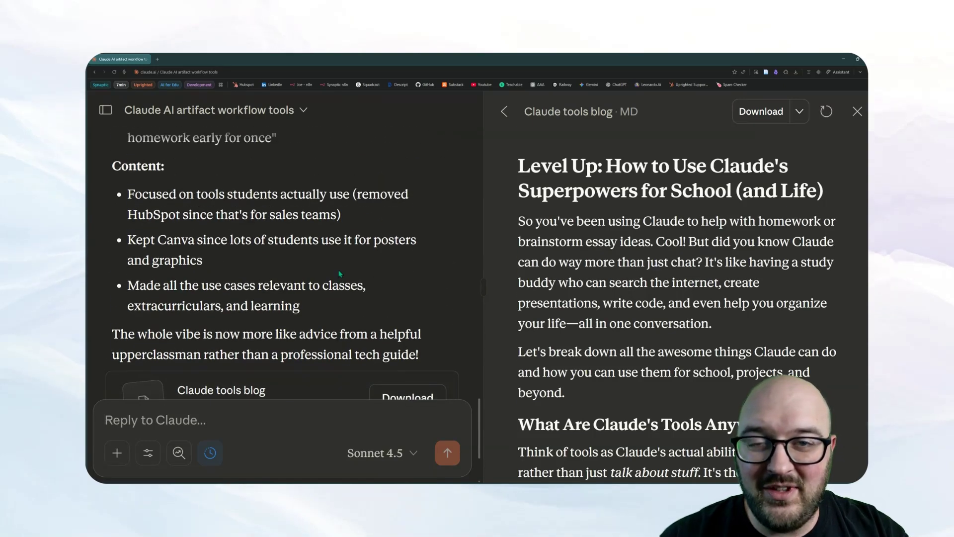
pyautogui.scroll(-3, 341, 309)
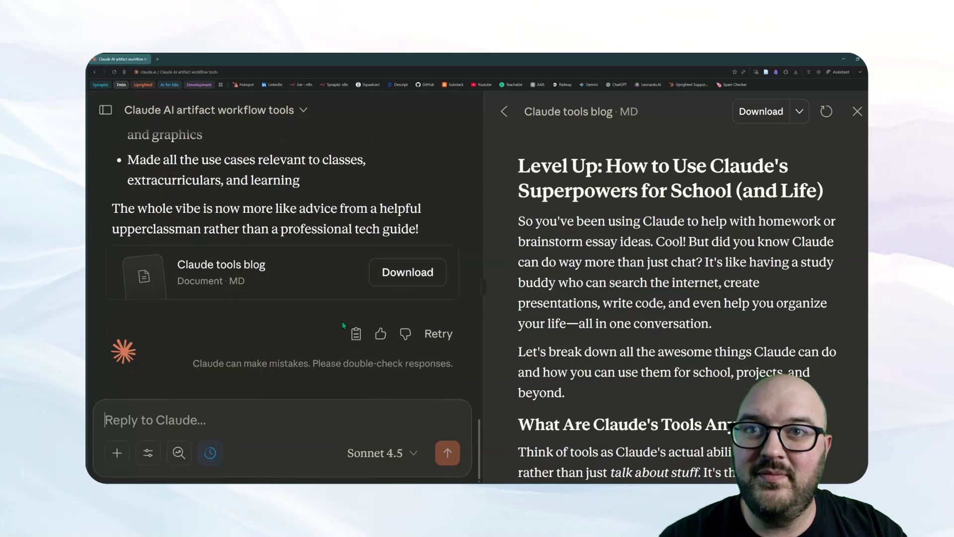
pyautogui.write('turn this into an interactive website that teaches students how to use claude tools')
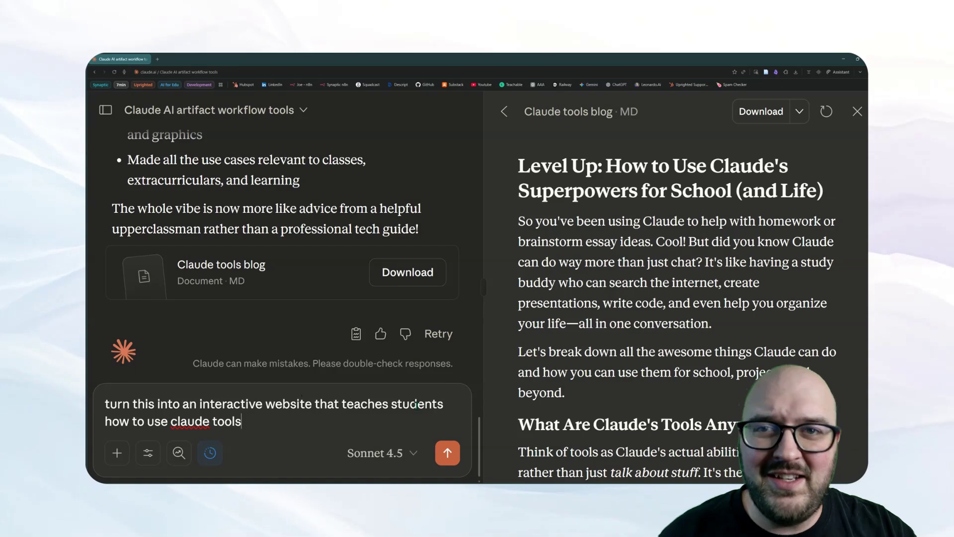
# Send the request to turn the blog into an interactive site teaching Claude's tools
pyautogui.press('Return')
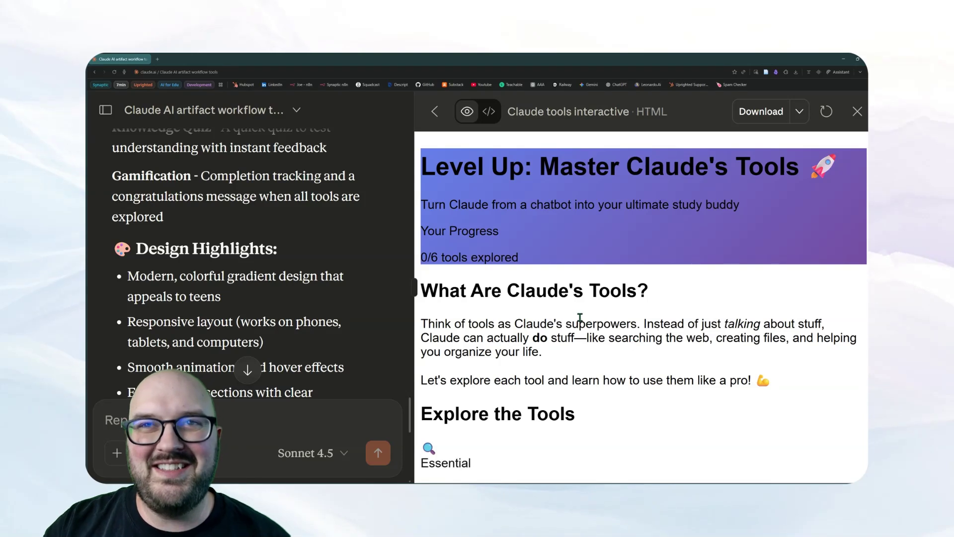
pyautogui.scroll(-4, 577, 323)
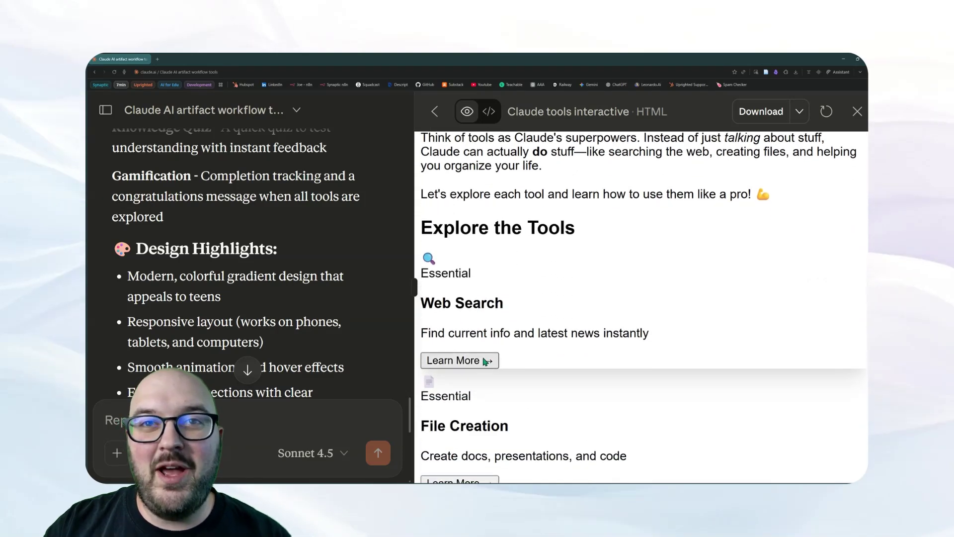
pyautogui.scroll(-3, 561, 328)
pyautogui.scroll(-6, 580, 320)
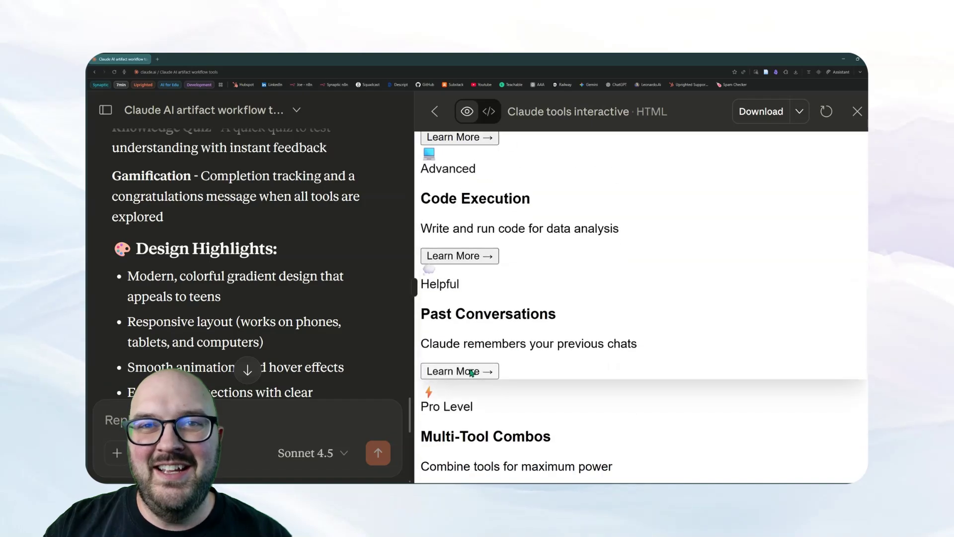
pyautogui.scroll(-7, 462, 368)
pyautogui.click(454, 256)
pyautogui.scroll(-8, 455, 269)
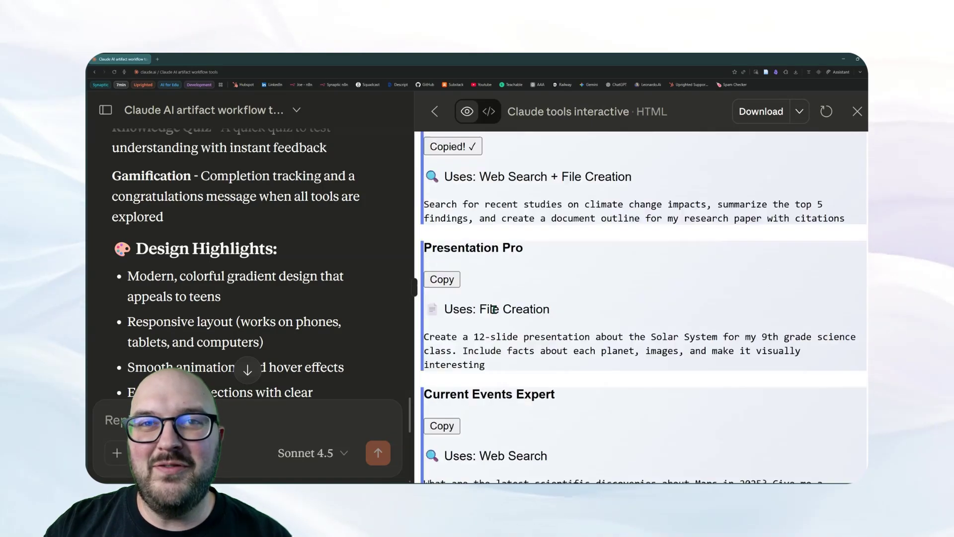
pyautogui.scroll(9, 540, 430)
pyautogui.scroll(19, 541, 430)
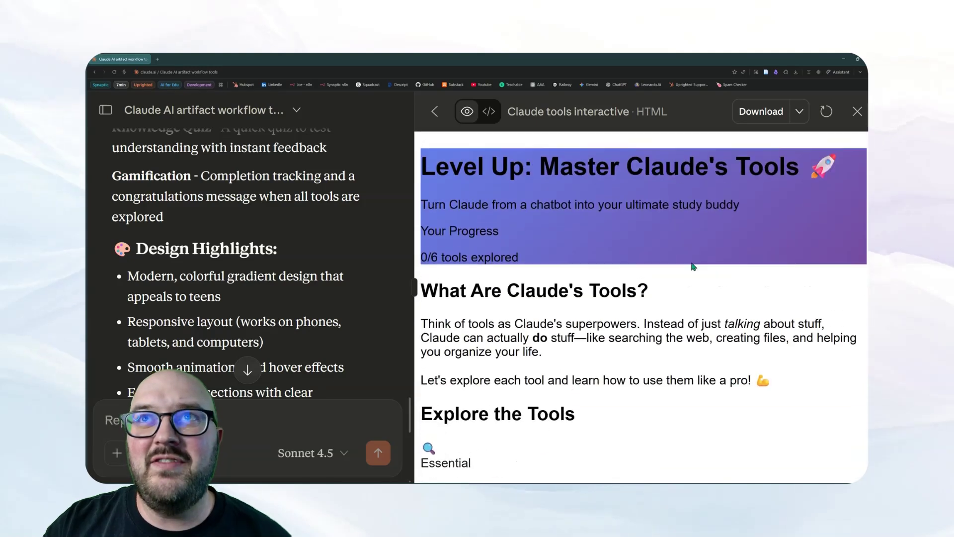
pyautogui.moveTo(640, 112); pyautogui.dragTo(673, 115)
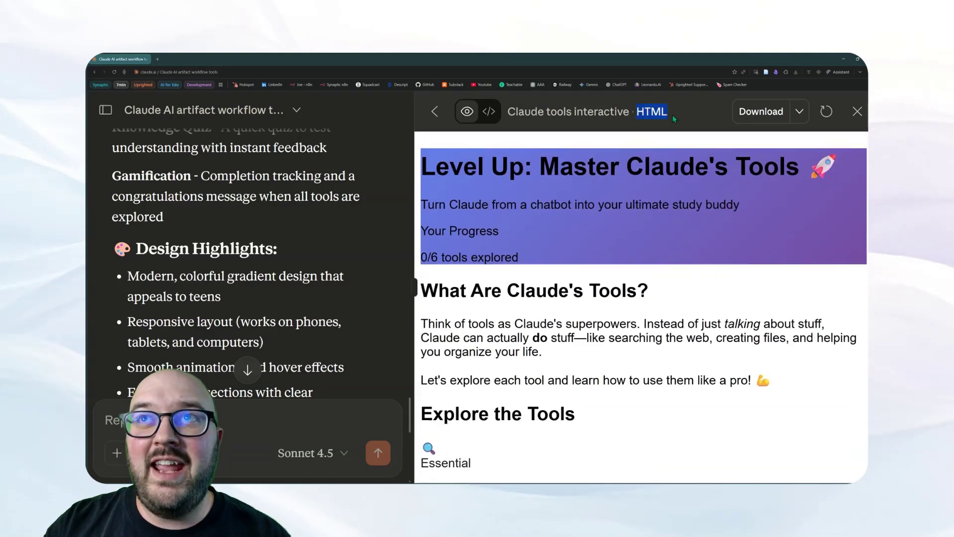
pyautogui.click(673, 115)
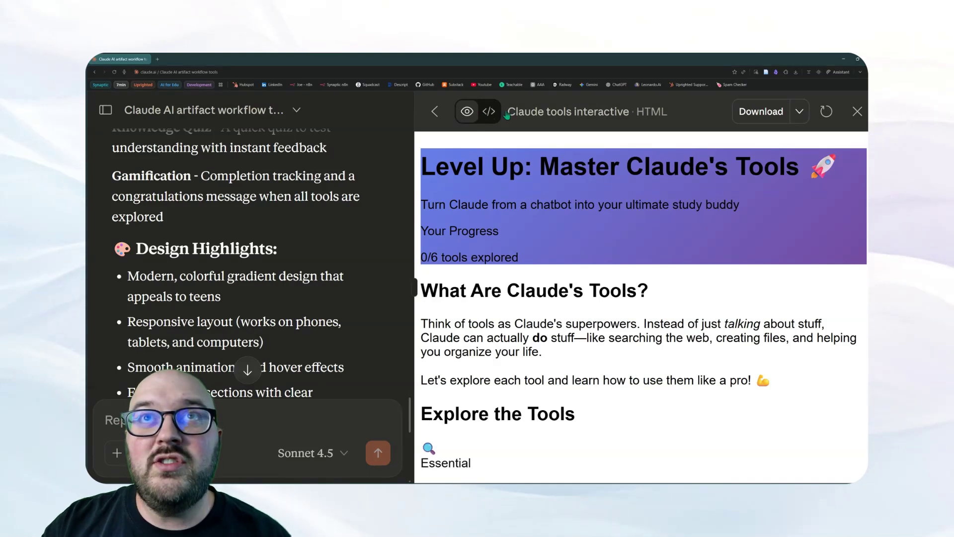
pyautogui.click(490, 116)
pyautogui.scroll(-20, 585, 376)
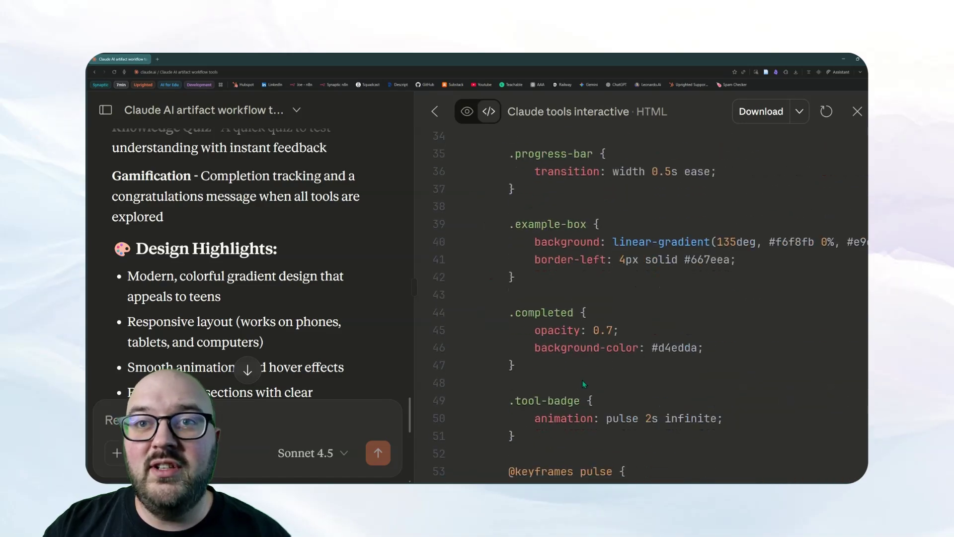
pyautogui.scroll(-10, 583, 380)
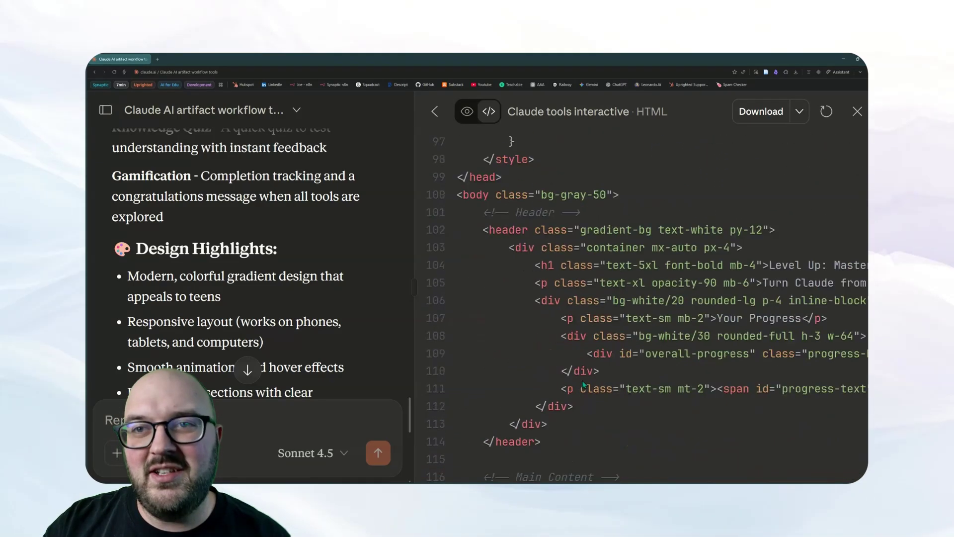
pyautogui.scroll(4, 583, 380)
pyautogui.click(467, 112)
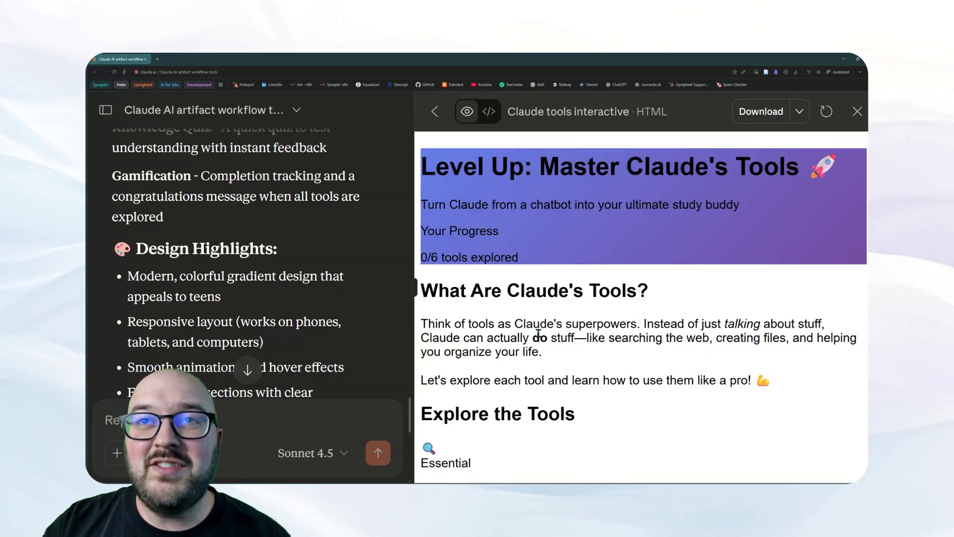
pyautogui.scroll(-10, 595, 405)
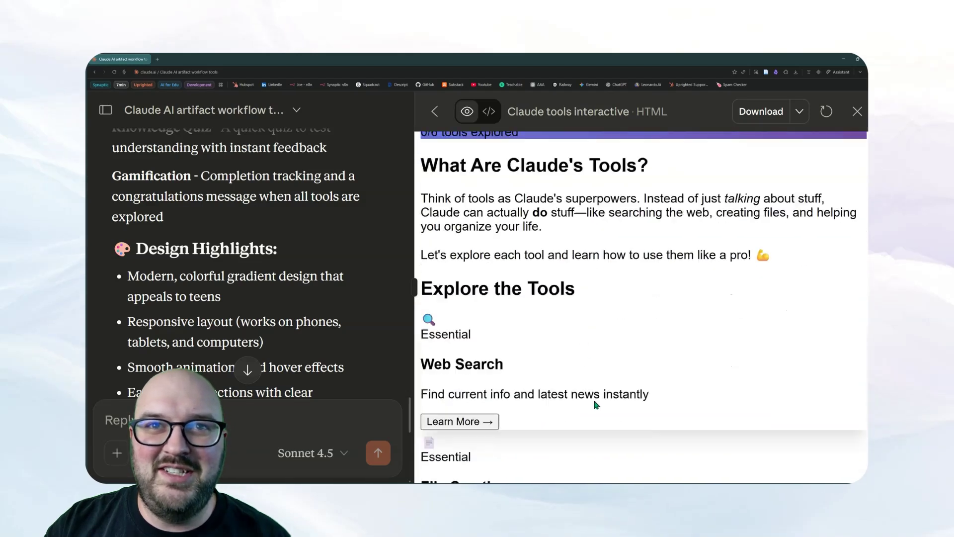
pyautogui.scroll(-15, 595, 405)
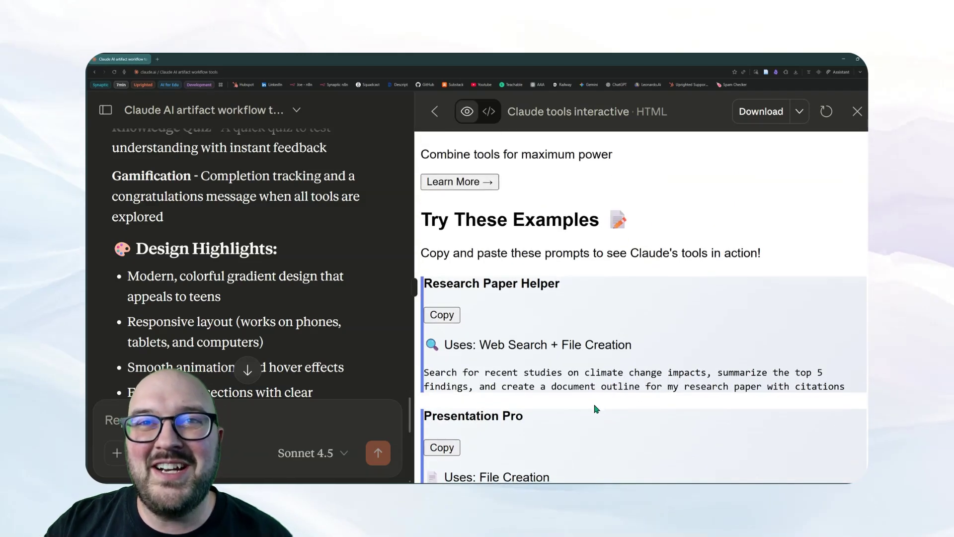
pyautogui.scroll(-7, 594, 412)
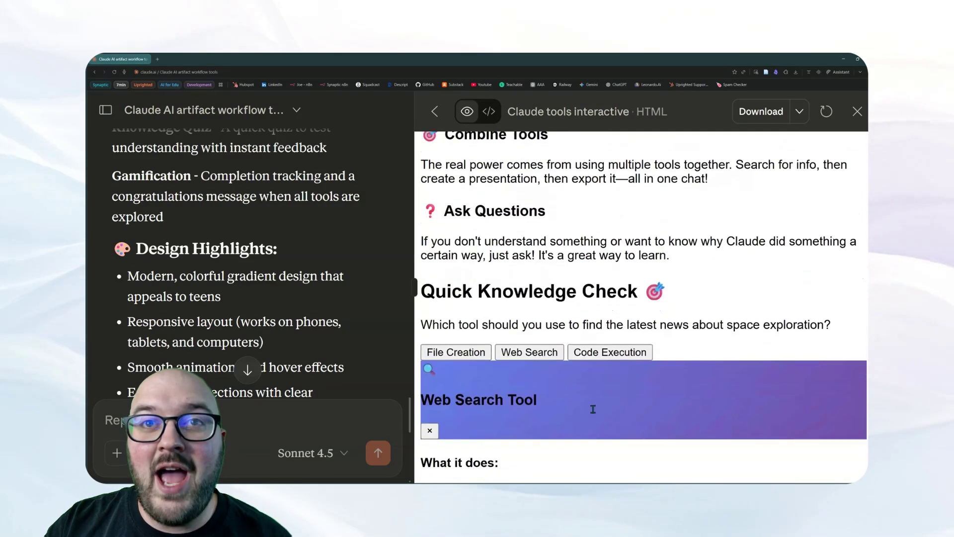
pyautogui.scroll(-2, 578, 356)
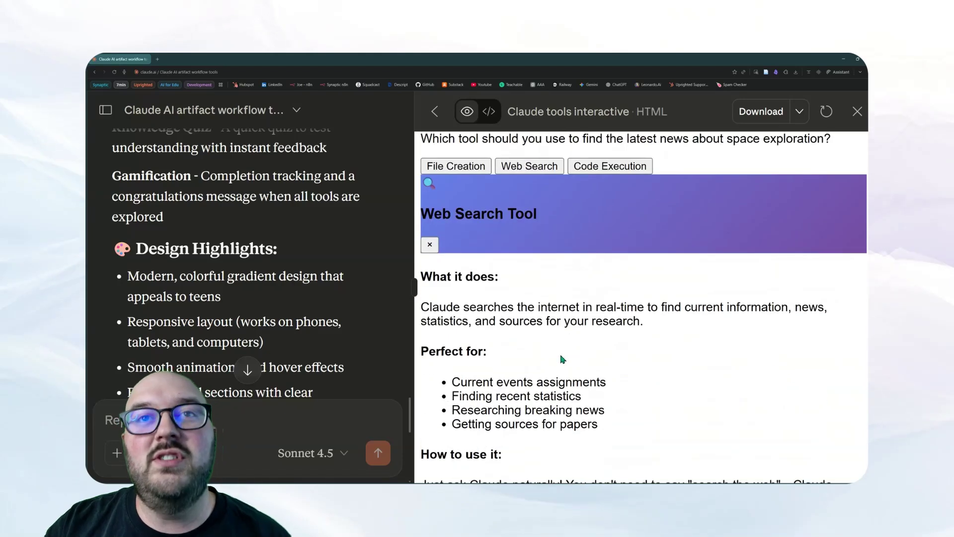
pyautogui.scroll(-7, 574, 356)
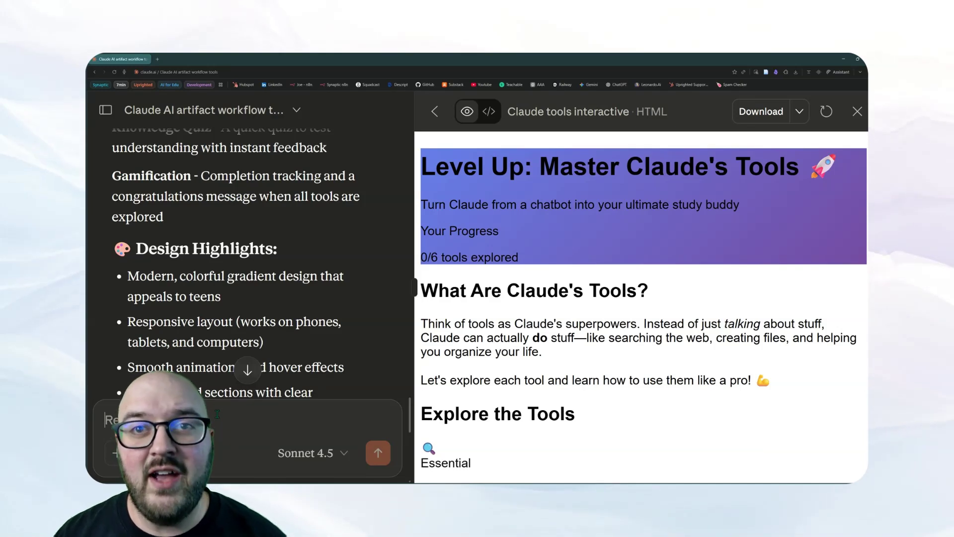
pyautogui.scroll(15, 300, 319)
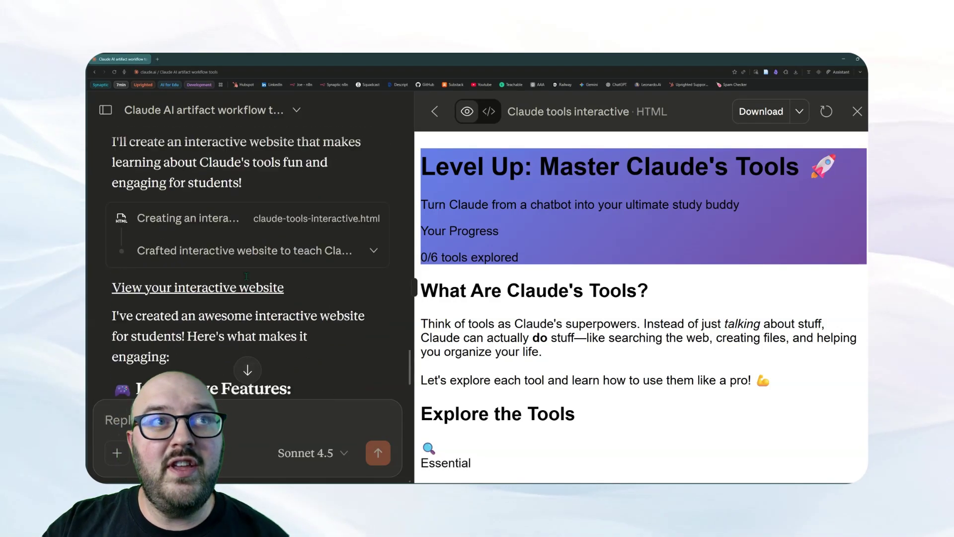
pyautogui.scroll(2, 247, 279)
pyautogui.scroll(-2, 251, 281)
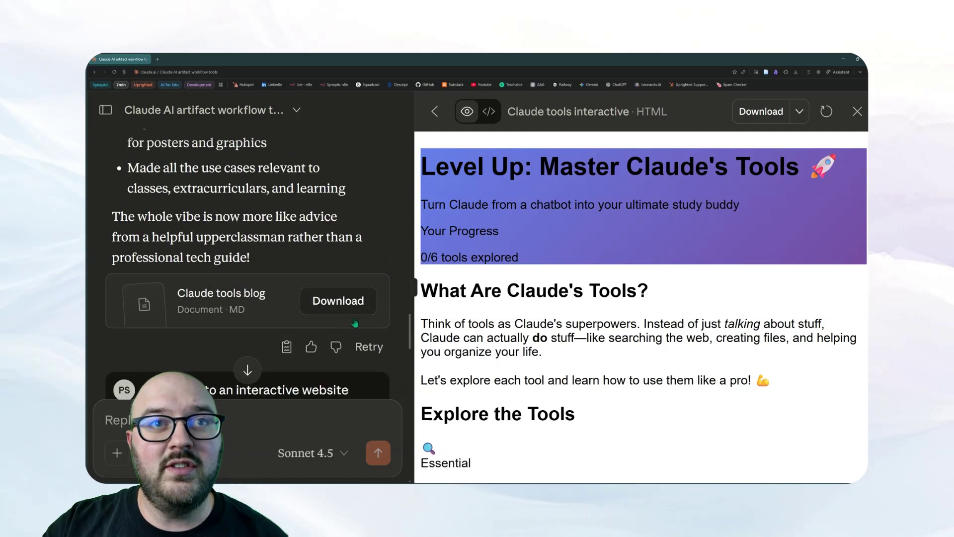
pyautogui.click(254, 282)
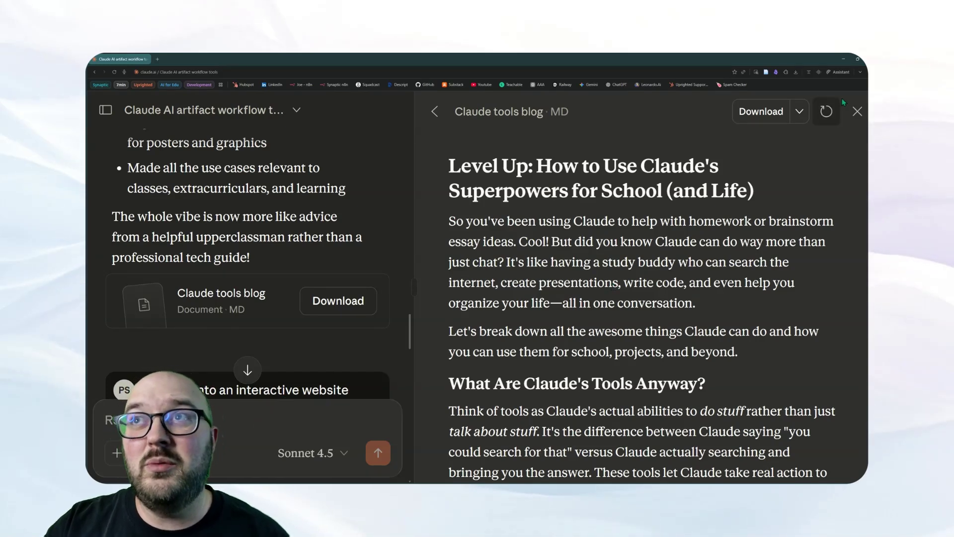
# Ask Claude to convert the Claude tools blog into a Word document
pyautogui.click(800, 112)
pyautogui.click(742, 194)
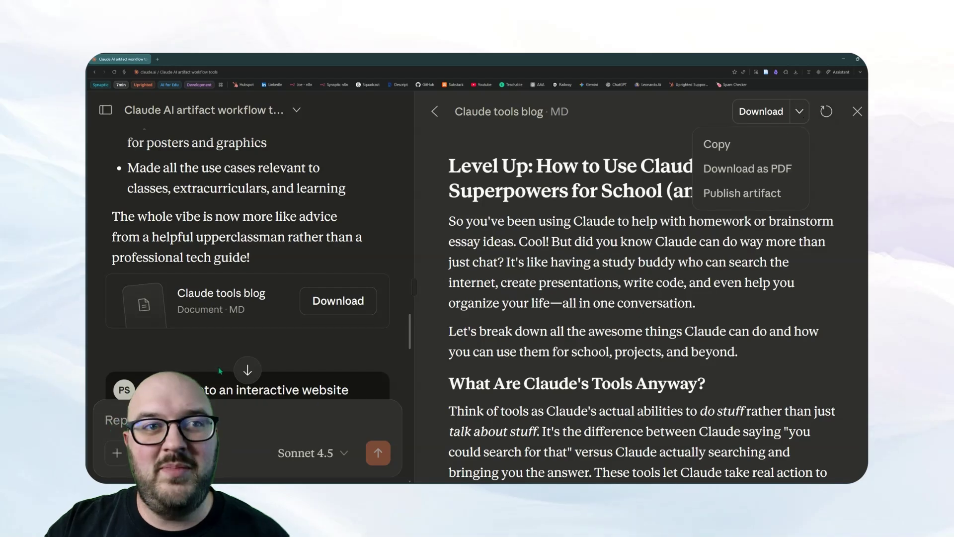
pyautogui.write('can e blog int')
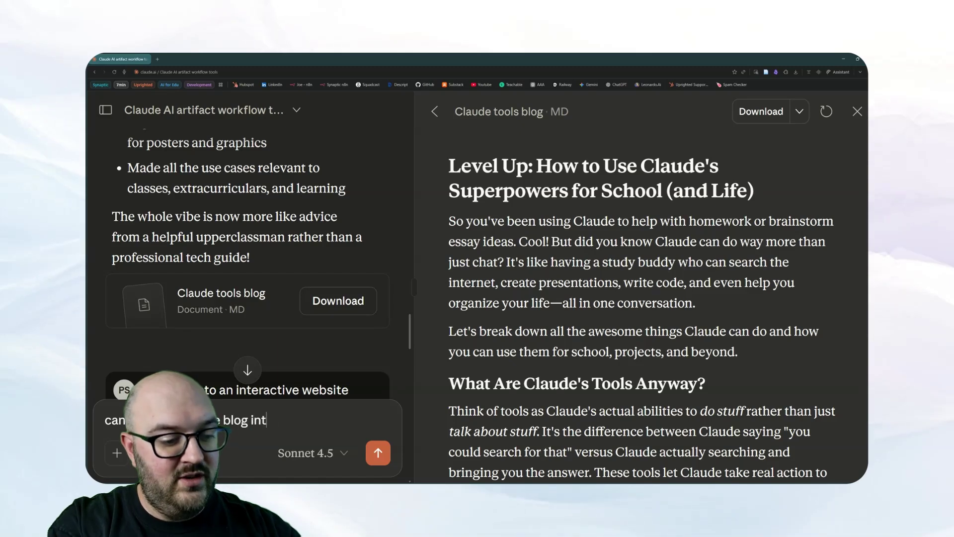
pyautogui.write('o a word doc')
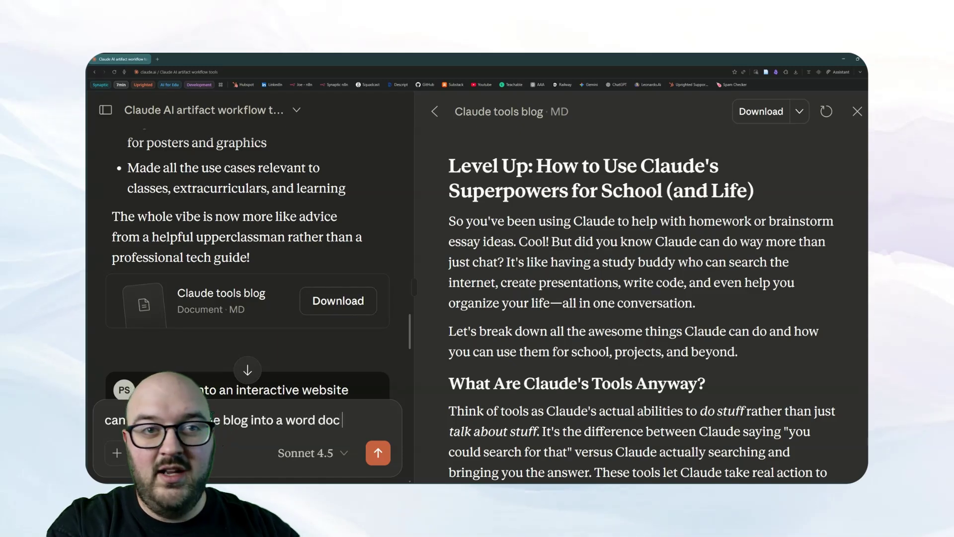
pyautogui.press('Return')
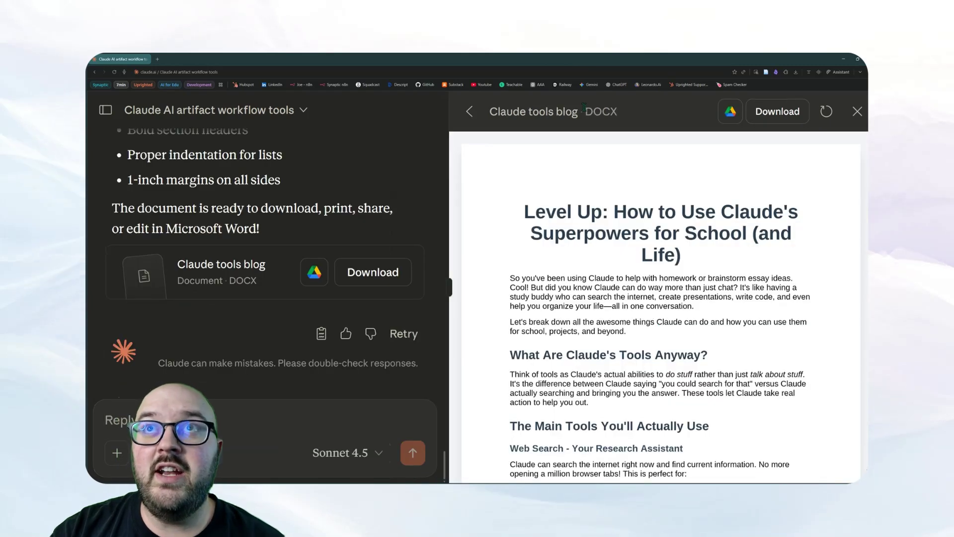
# Scroll the DOCX version of the blog down to its Bottom Line section
pyautogui.doubleClick(584, 107)
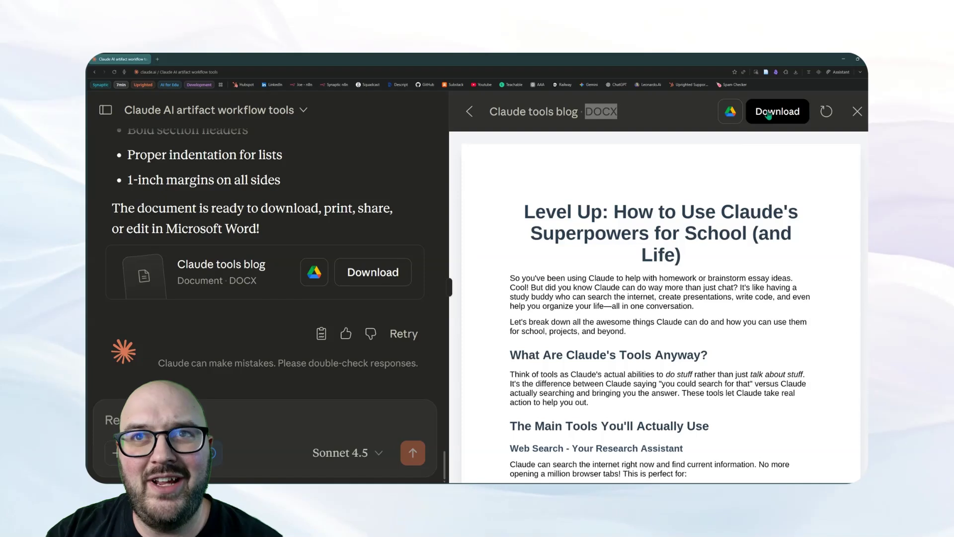
pyautogui.scroll(-3, 640, 362)
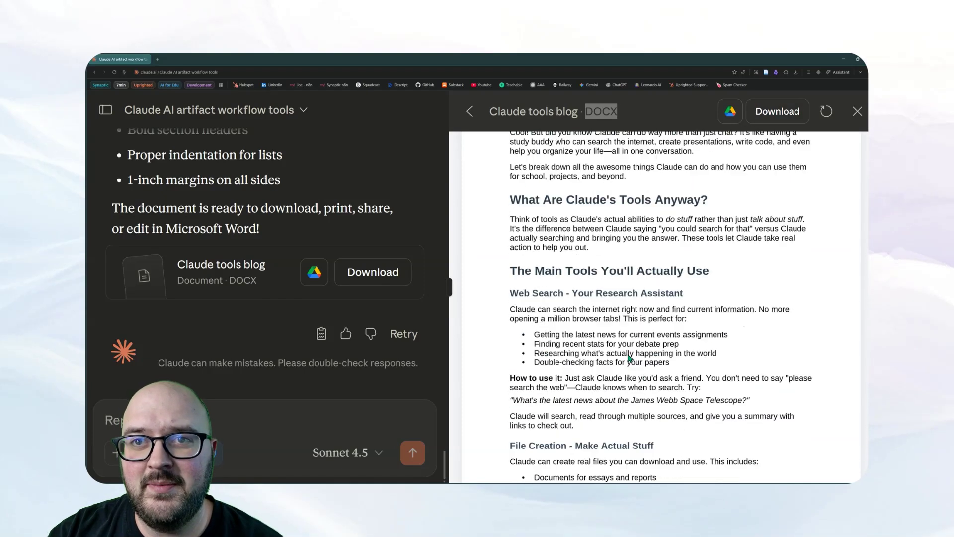
pyautogui.scroll(-20, 628, 358)
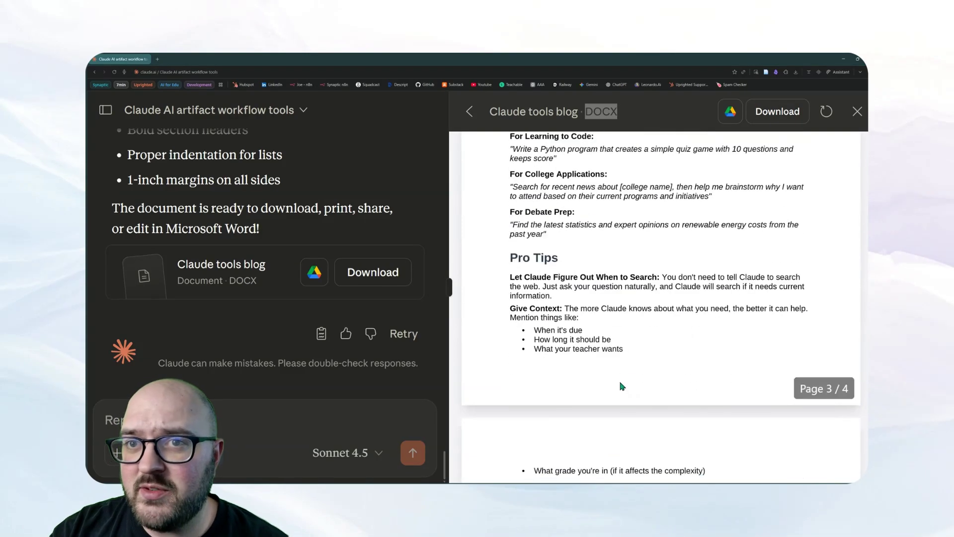
pyautogui.scroll(-10, 622, 386)
pyautogui.scroll(3, 614, 392)
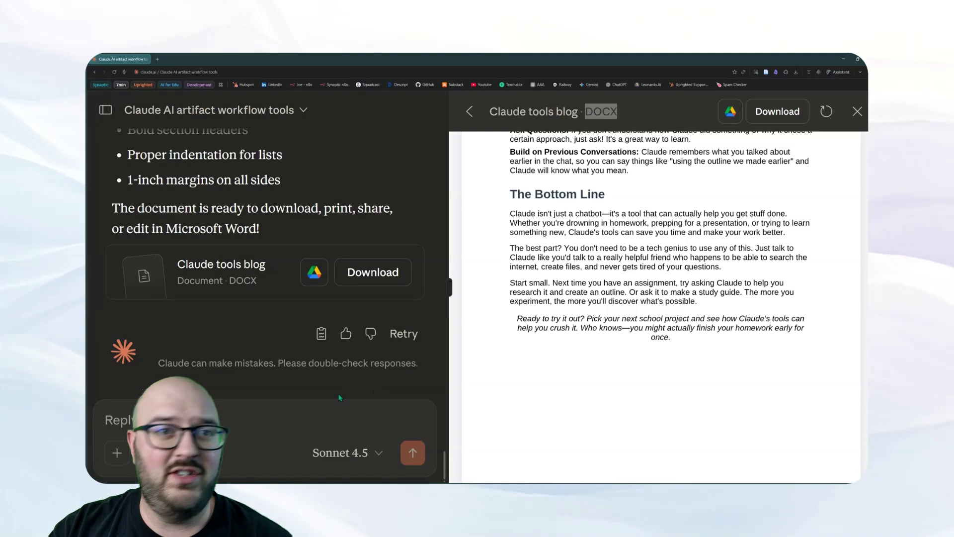
pyautogui.click(304, 429)
# Request 'turn this into an engaging powerpoint' and scroll its slides to 'Ready to Level Up?'
pyautogui.write('turn t')
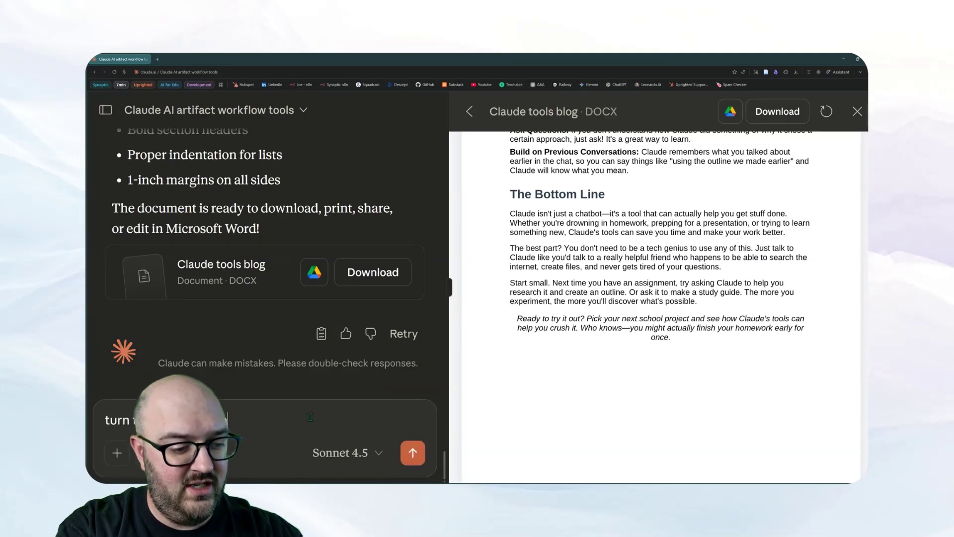
pyautogui.write('his into an engaging powerpoint')
pyautogui.press('Return')
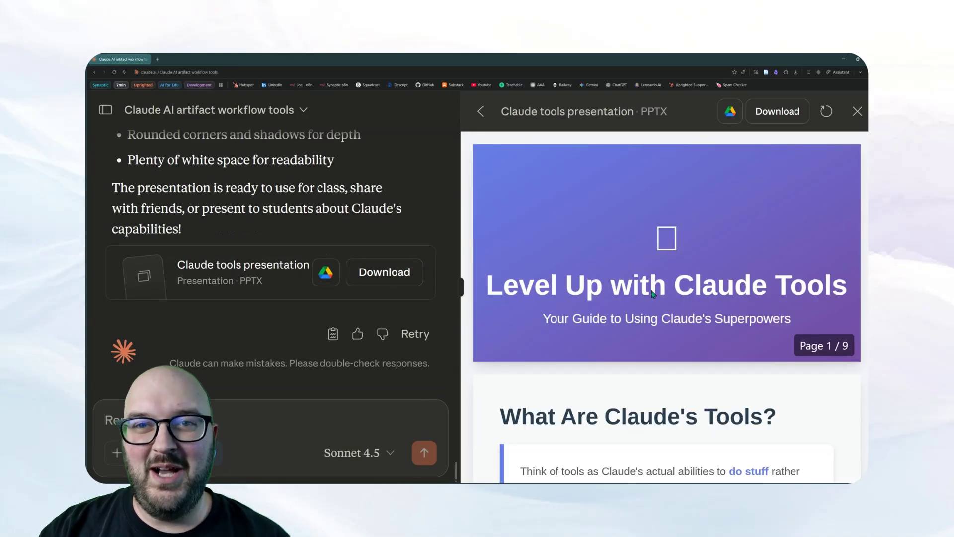
pyautogui.scroll(-3, 655, 294)
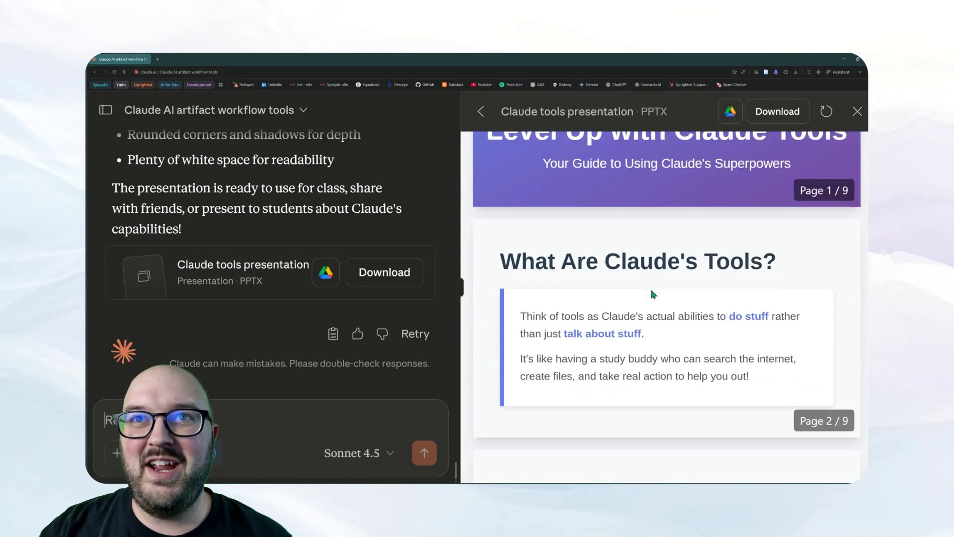
pyautogui.scroll(-4, 642, 249)
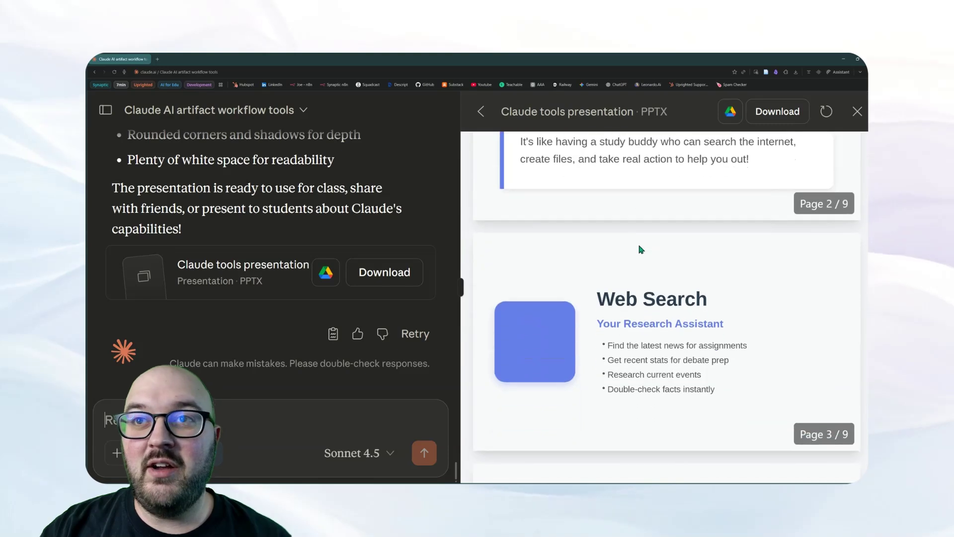
pyautogui.scroll(-2, 641, 248)
pyautogui.scroll(-4, 615, 301)
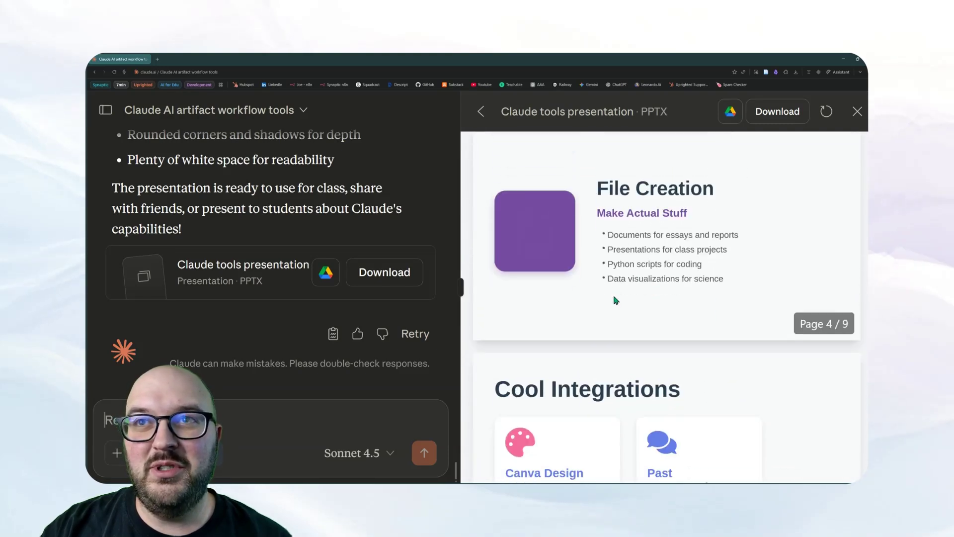
pyautogui.scroll(-4, 616, 300)
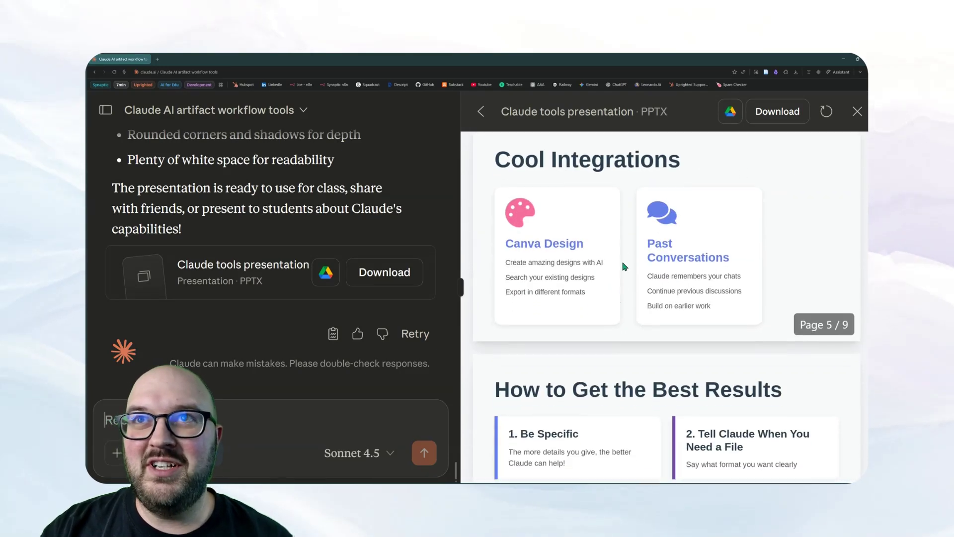
pyautogui.scroll(-4, 625, 266)
pyautogui.scroll(-8, 625, 271)
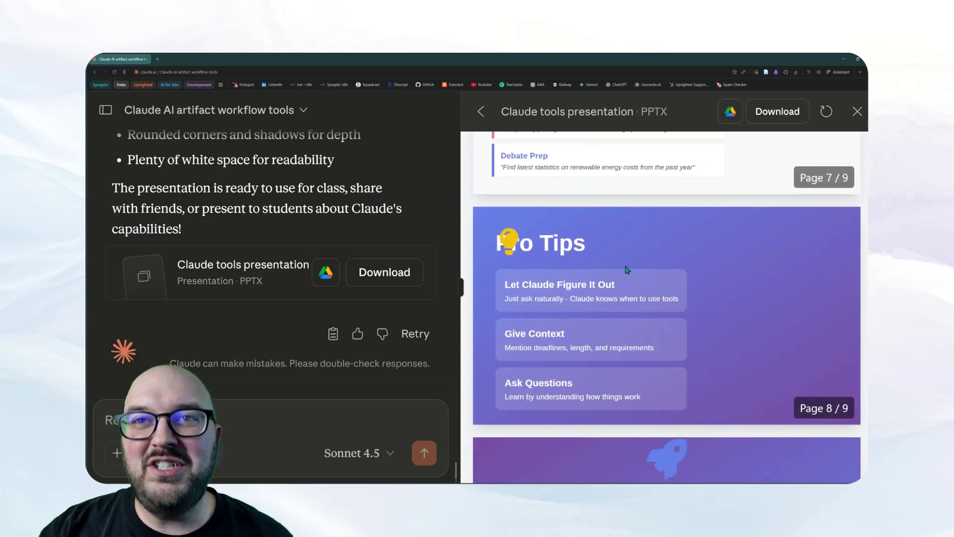
pyautogui.scroll(-4, 627, 270)
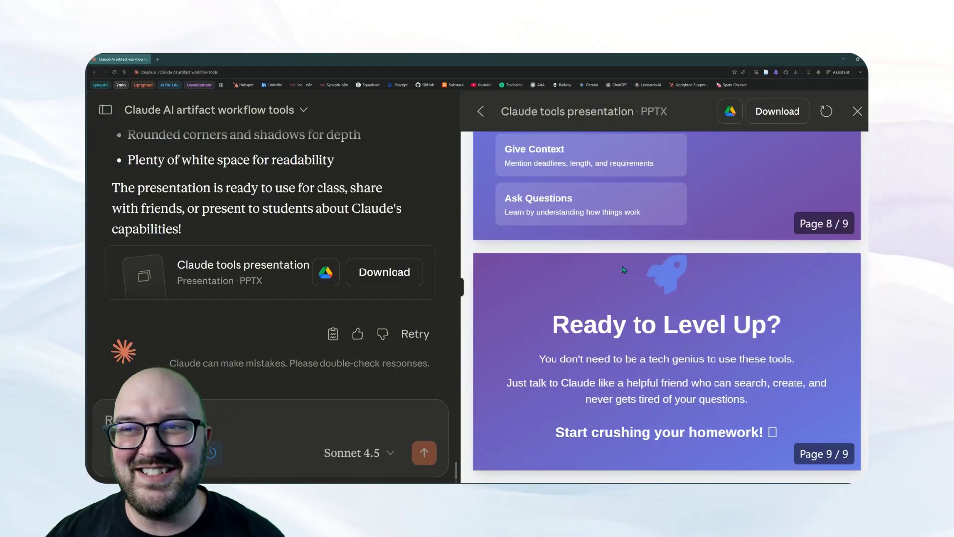
pyautogui.scroll(4, 738, 342)
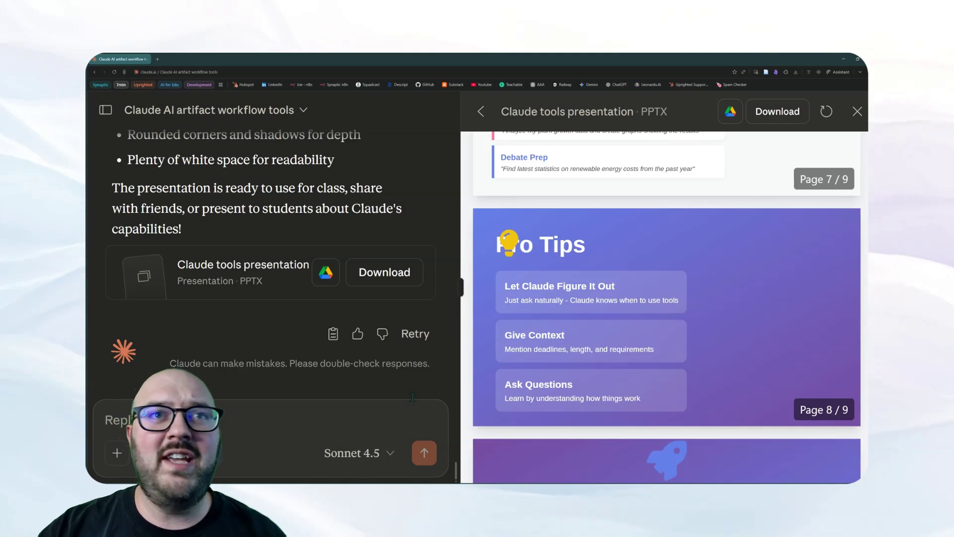
pyautogui.scroll(15, 409, 327)
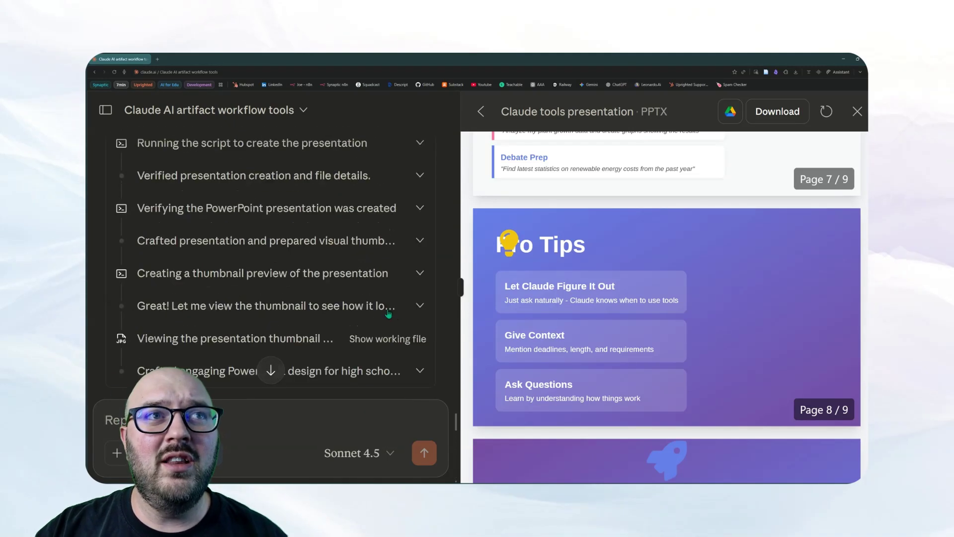
# Scroll down through the Claude tools presentation chat
pyautogui.scroll(-10, 388, 314)
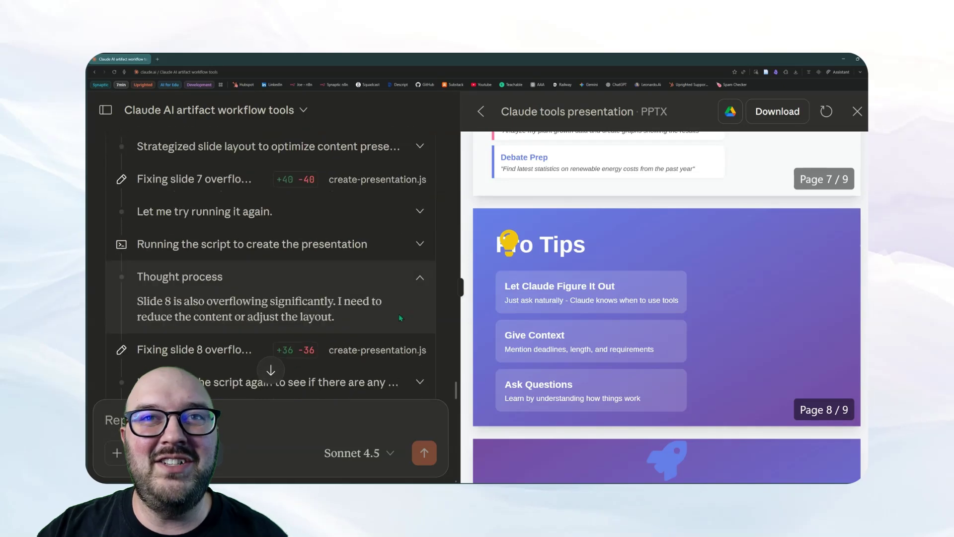
pyautogui.scroll(-15, 401, 317)
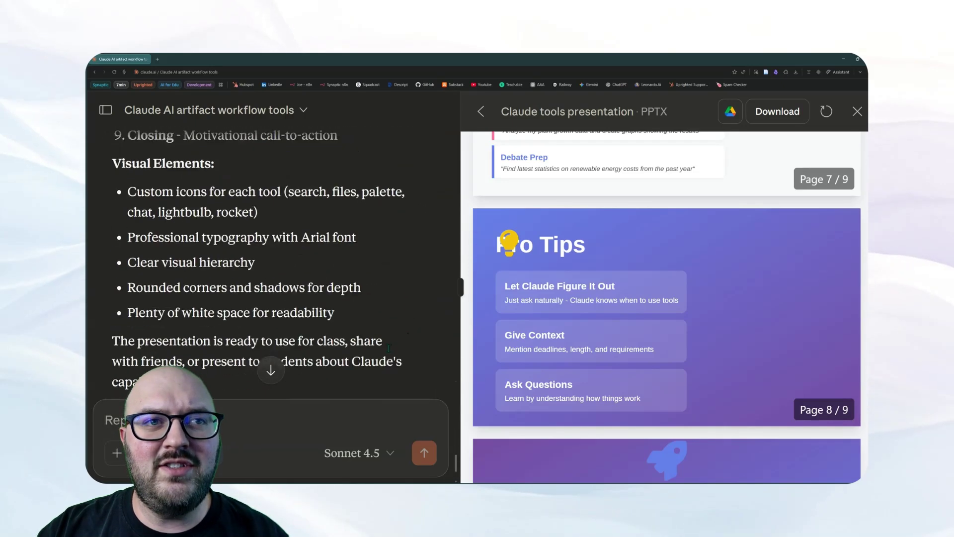
pyautogui.scroll(-3, 389, 348)
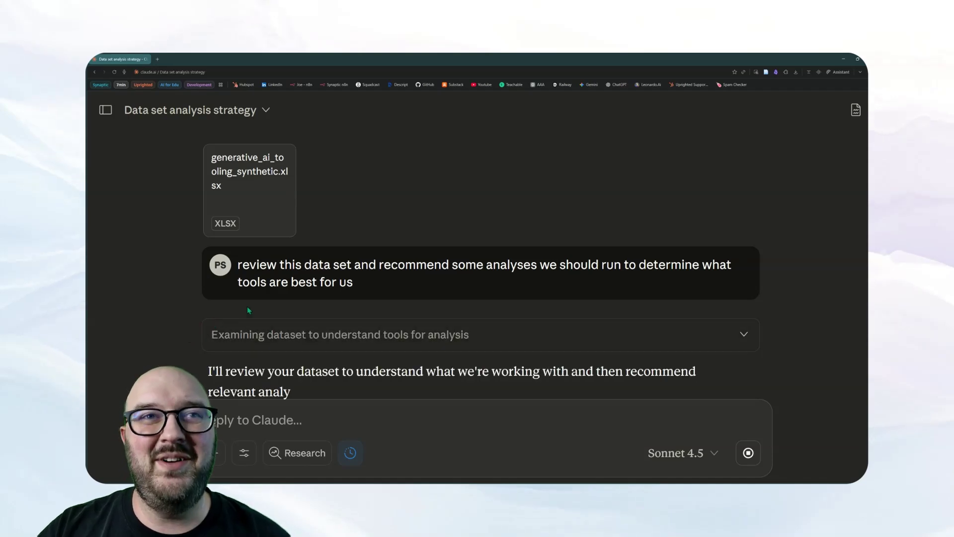
# Read Claude's recommended analyses for the tooling dataset down to the four-step Suggested Approach
pyautogui.moveTo(238, 264); pyautogui.dragTo(443, 254)
pyautogui.click(445, 255)
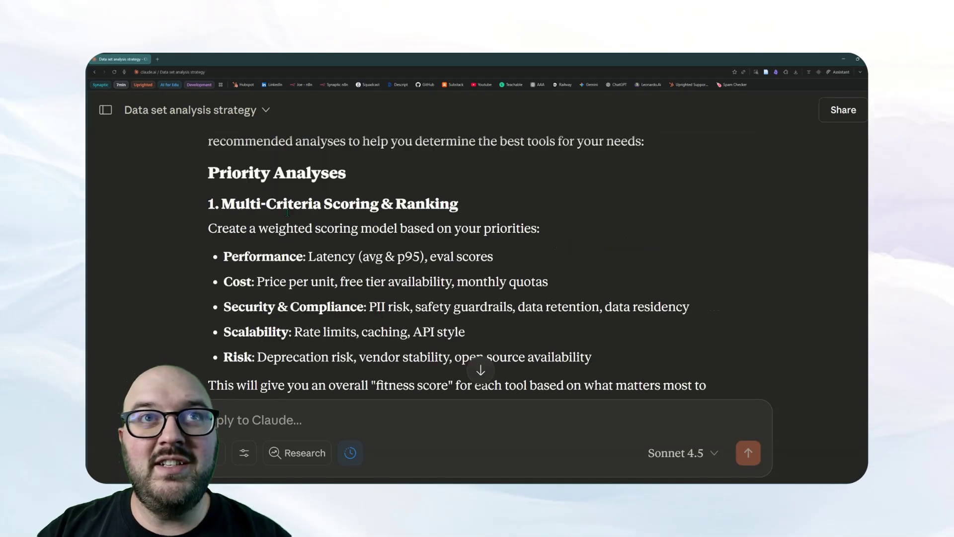
pyautogui.scroll(-10, 257, 195)
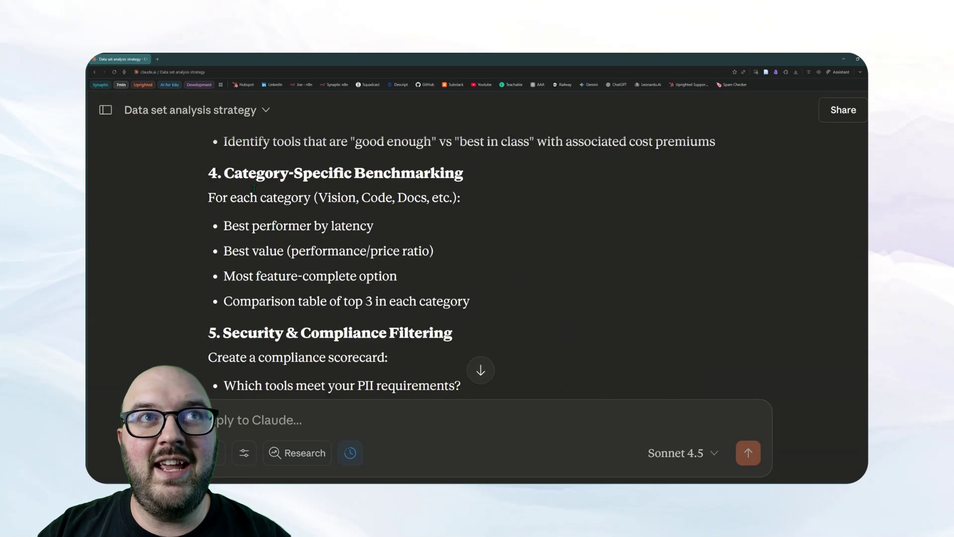
pyautogui.moveTo(285, 174); pyautogui.dragTo(455, 175)
pyautogui.scroll(-3, 420, 271)
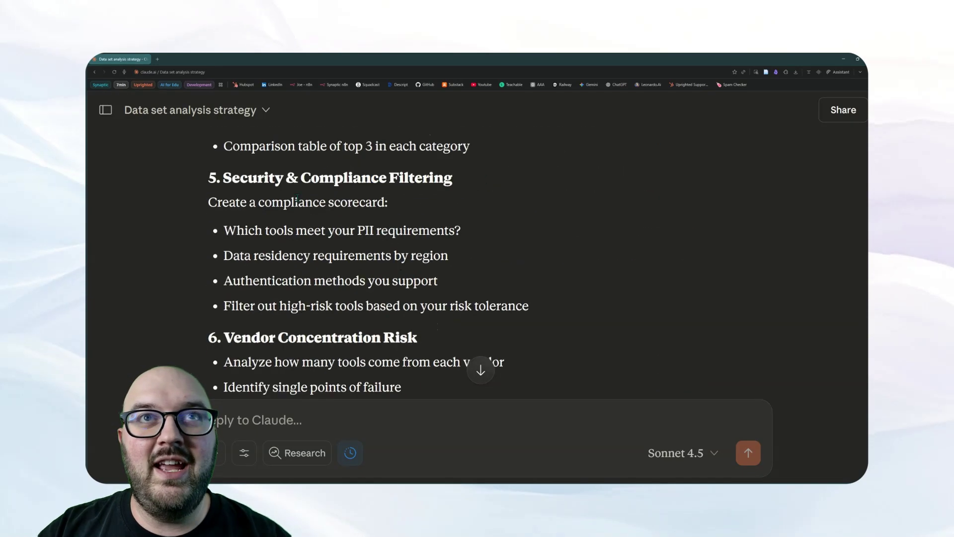
pyautogui.moveTo(263, 177); pyautogui.dragTo(434, 177)
pyautogui.scroll(-10, 489, 197)
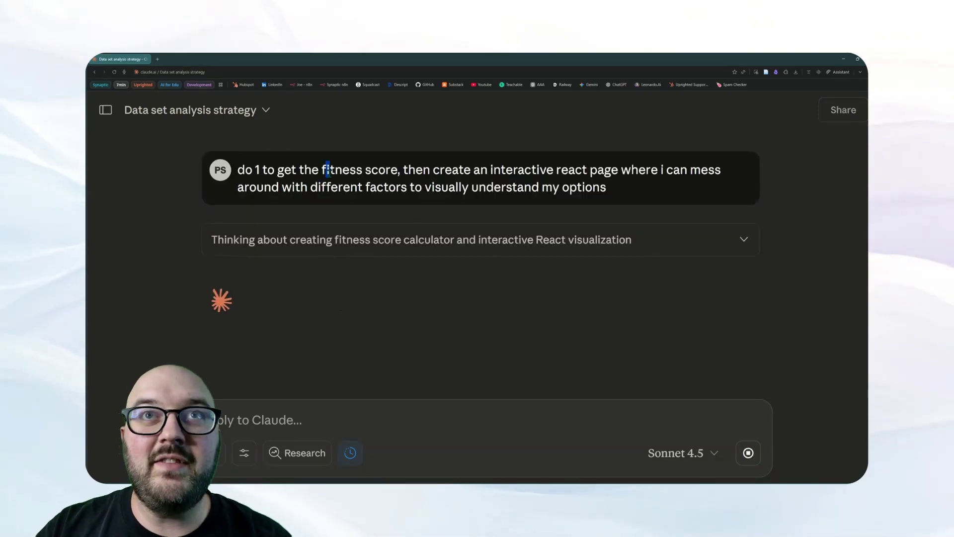
# Highlight the fitness score and interactive React page parts of the sent follow-up request
pyautogui.moveTo(327, 170); pyautogui.dragTo(400, 170)
pyautogui.moveTo(490, 169); pyautogui.dragTo(632, 170)
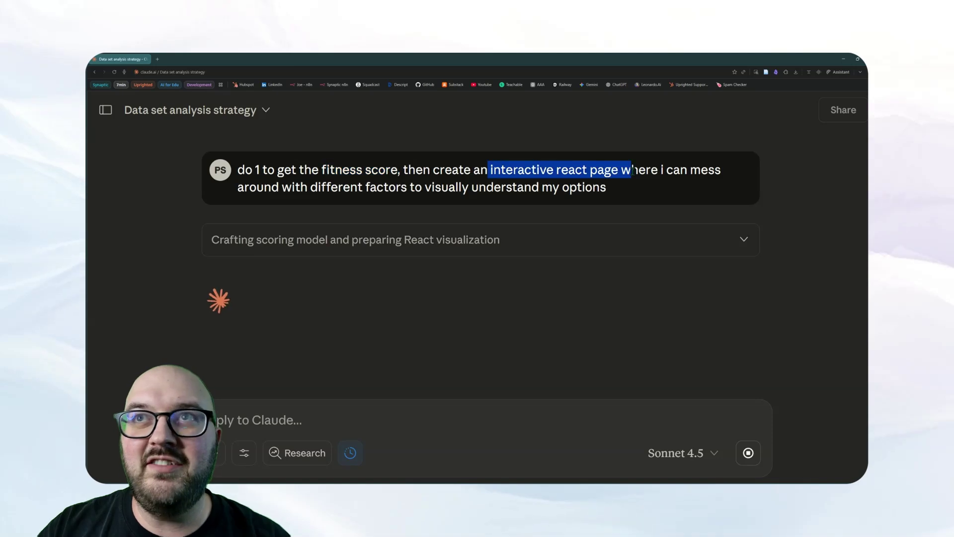
pyautogui.click(632, 170)
pyautogui.moveTo(489, 169); pyautogui.dragTo(321, 187)
pyautogui.click(484, 188)
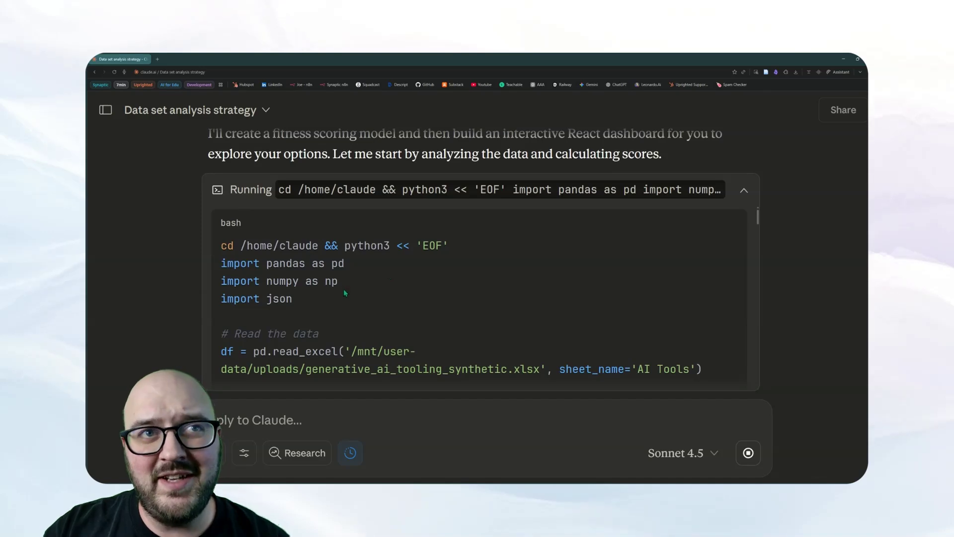
# Expand the Calculating fitness scores step to view its code
pyautogui.scroll(-5, 344, 288)
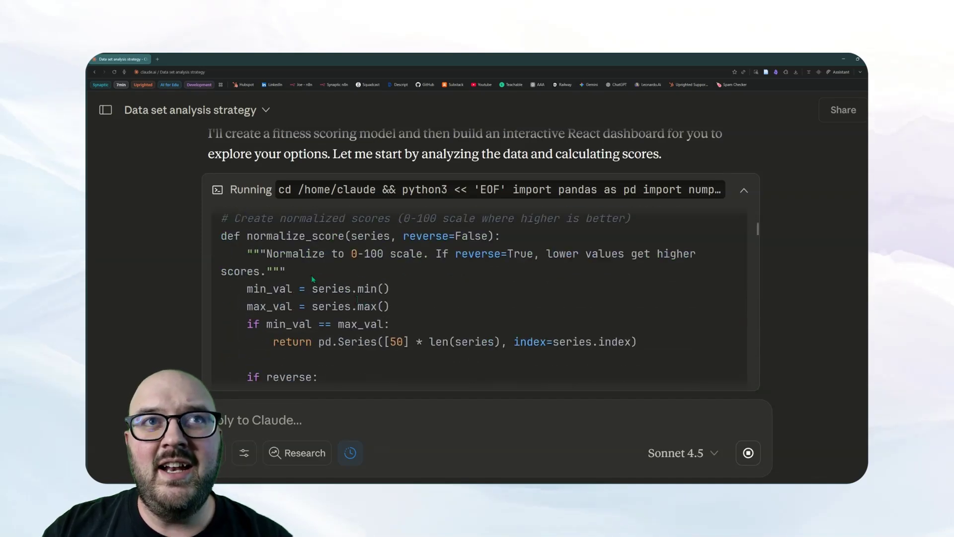
pyautogui.scroll(-5, 343, 276)
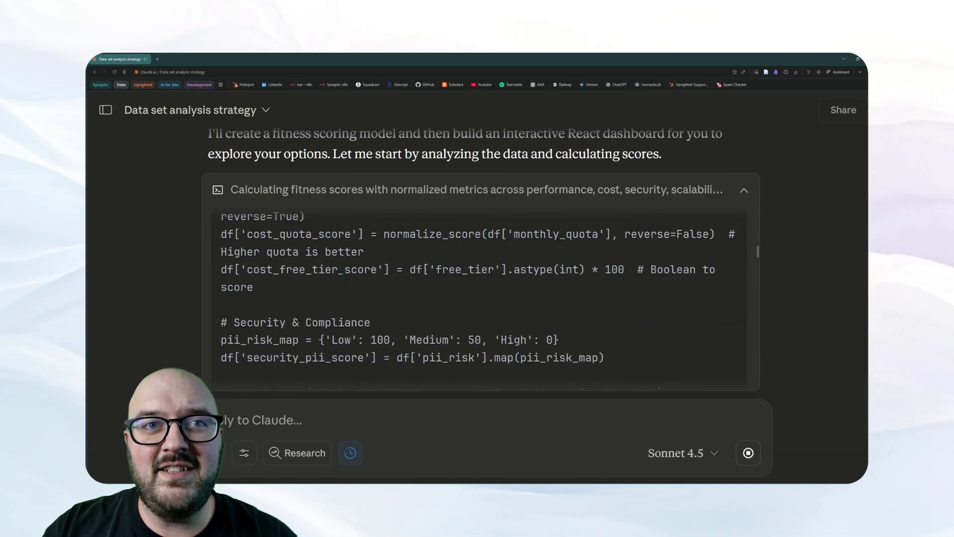
pyautogui.scroll(-10, 342, 275)
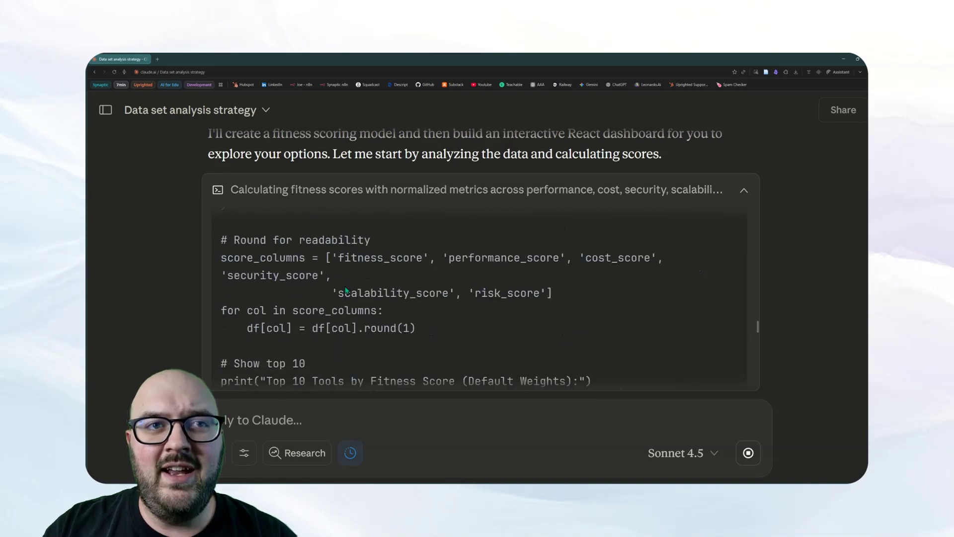
pyautogui.scroll(-15, 347, 290)
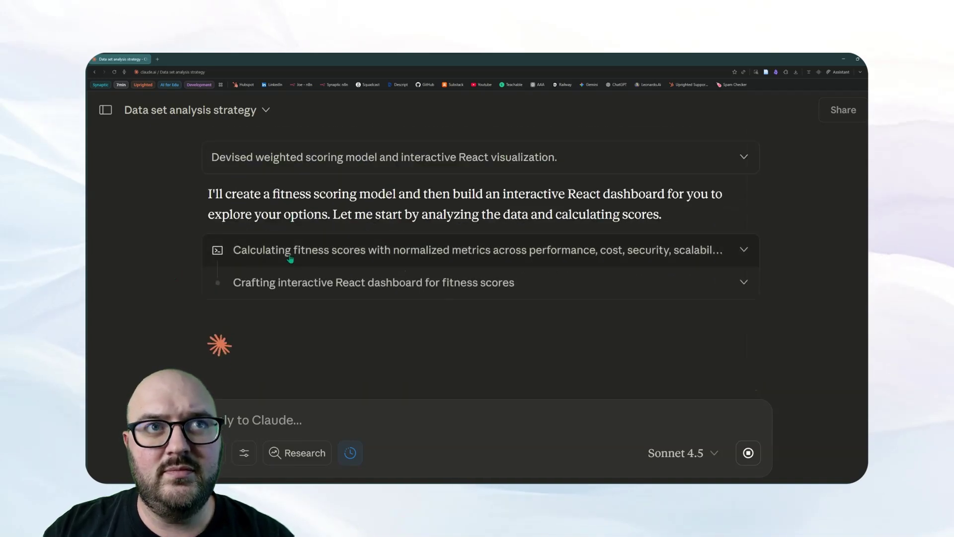
pyautogui.click(289, 257)
# Raise the Cost weight to about 42% and the Performance weight to about 44%
pyautogui.scroll(-10, 755, 276)
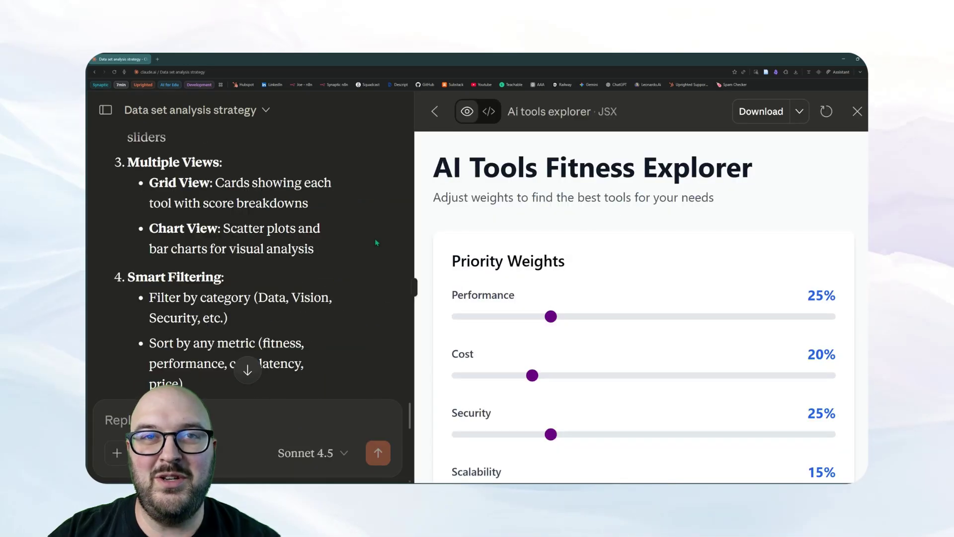
pyautogui.scroll(-5, 376, 245)
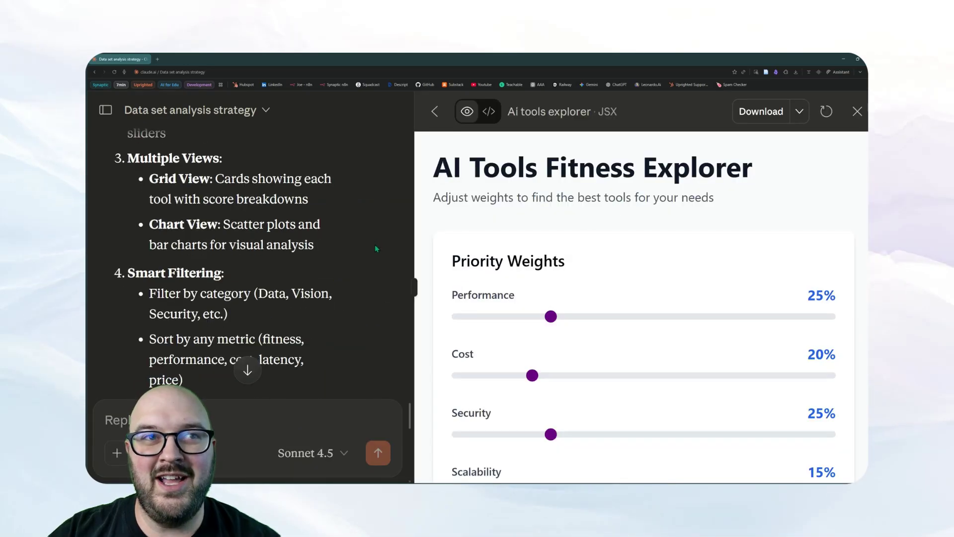
pyautogui.scroll(6, 376, 248)
pyautogui.scroll(4, 375, 244)
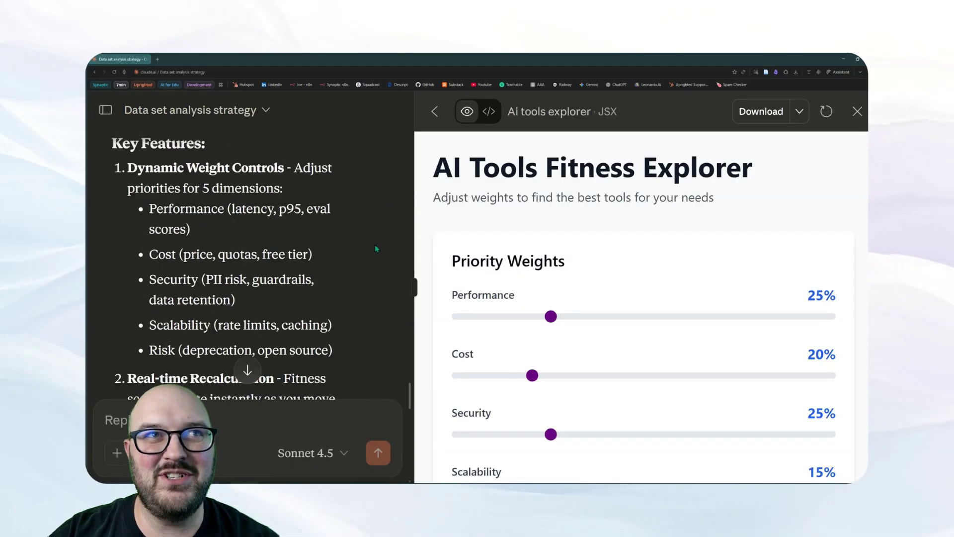
pyautogui.scroll(-5, 374, 244)
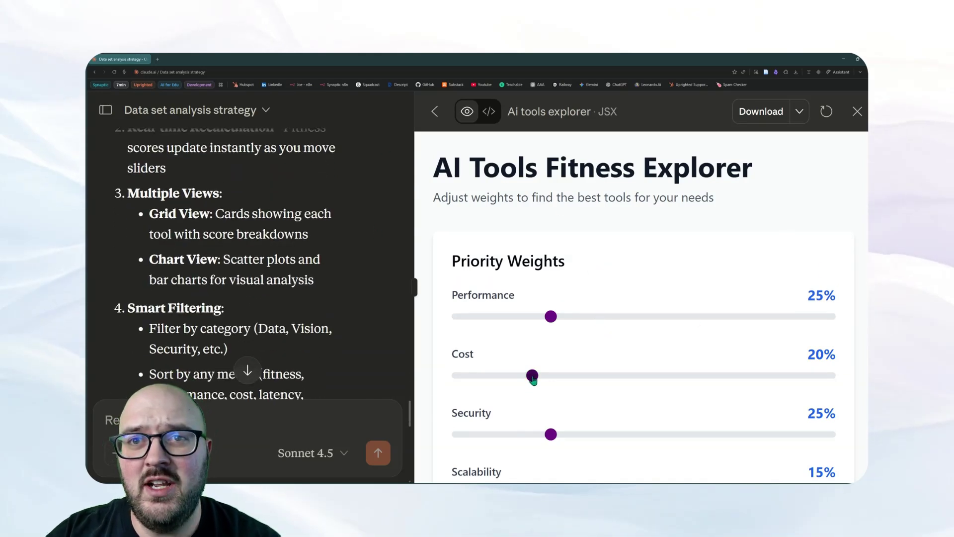
pyautogui.moveTo(532, 375); pyautogui.dragTo(610, 371)
pyautogui.moveTo(551, 316); pyautogui.dragTo(652, 286)
# Raise the Security weight to 48% and check the weight total
pyautogui.scroll(-2, 539, 358)
pyautogui.scroll(1, 606, 306)
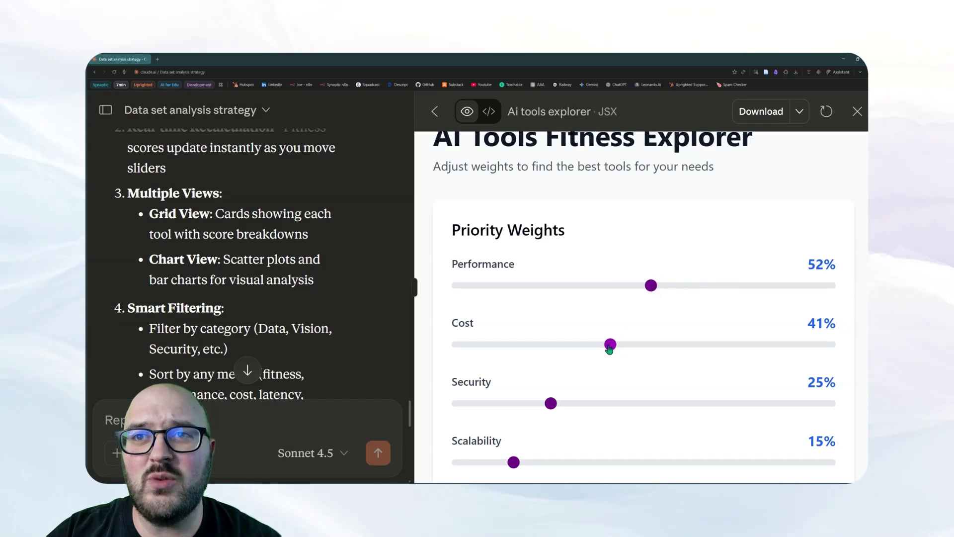
pyautogui.moveTo(611, 345); pyautogui.dragTo(580, 345)
pyautogui.scroll(-3, 538, 333)
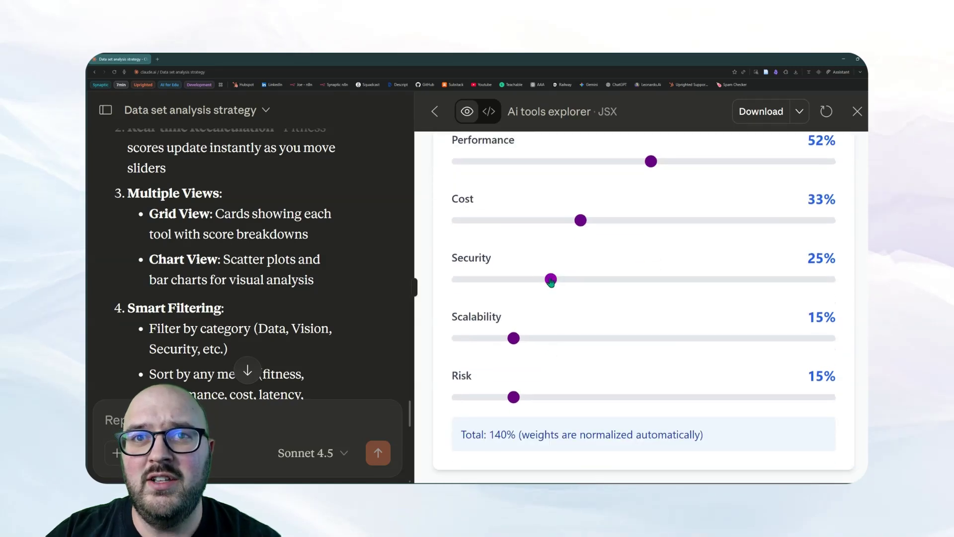
pyautogui.moveTo(551, 278); pyautogui.dragTo(637, 278)
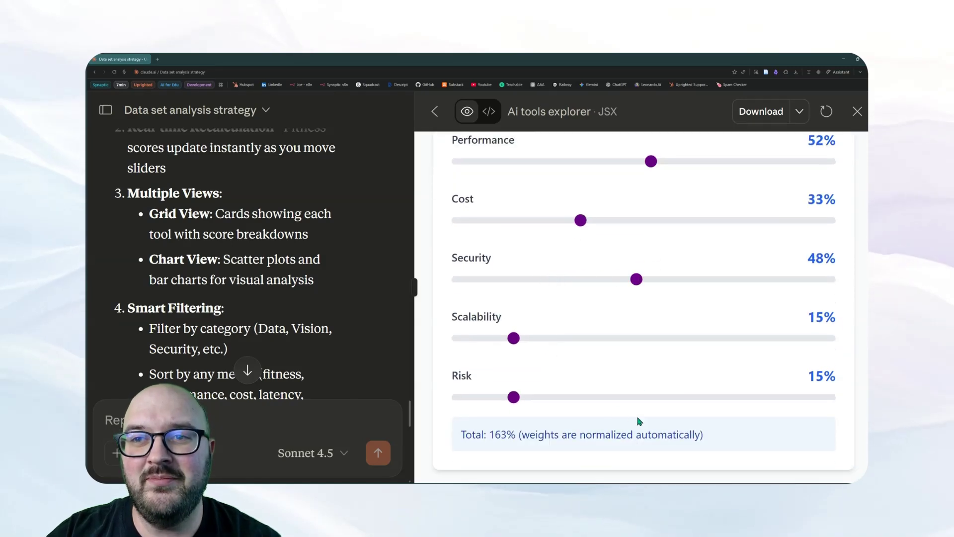
pyautogui.scroll(-3, 639, 421)
pyautogui.moveTo(487, 338); pyautogui.dragTo(561, 334)
pyautogui.click(616, 334)
pyautogui.scroll(-1, 540, 326)
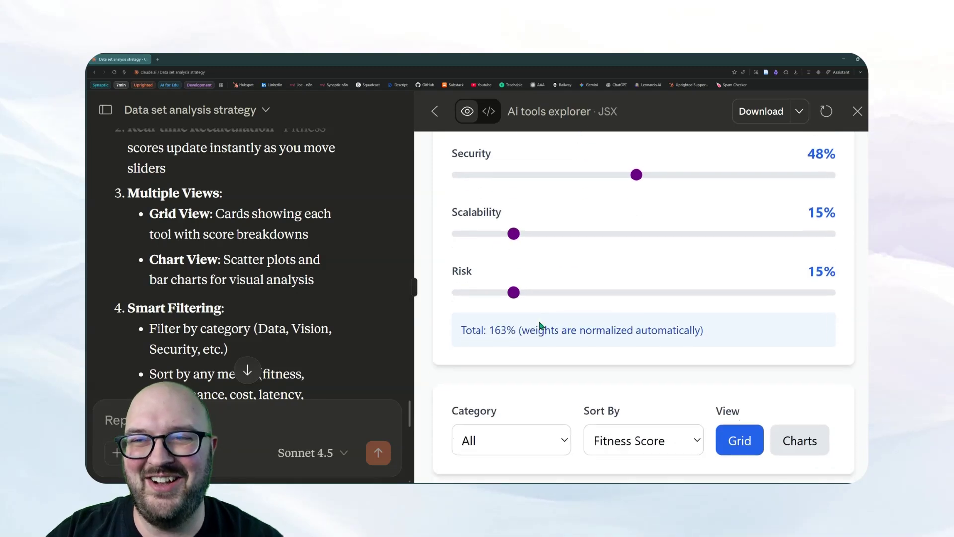
pyautogui.scroll(-2, 542, 318)
pyautogui.scroll(-2, 586, 279)
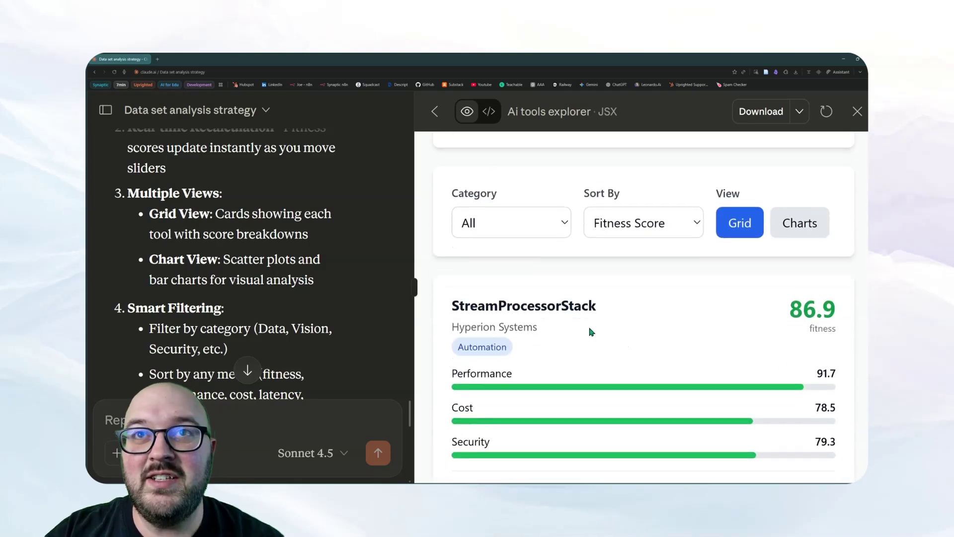
# Filter the tools by the Data, Retrieval and Vision categories, then back to all categories
pyautogui.click(528, 201)
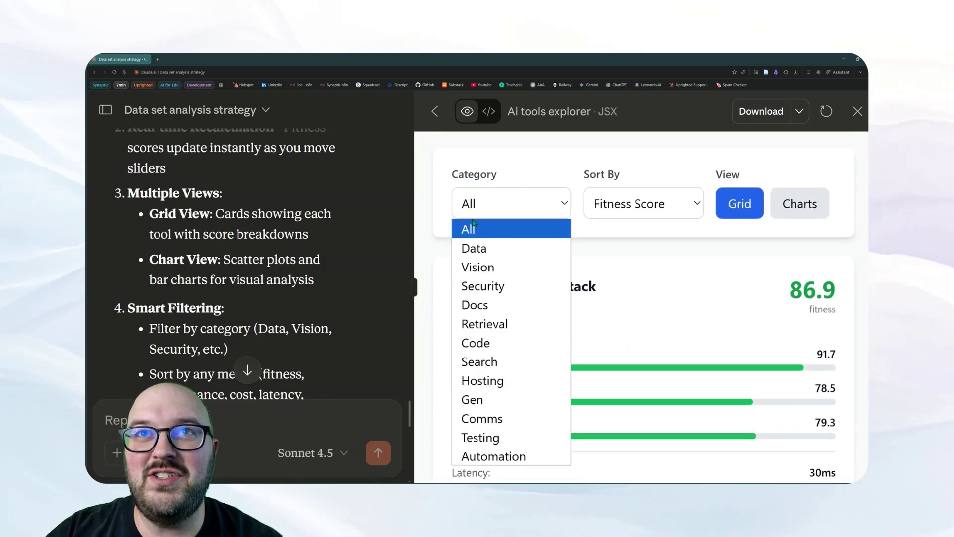
pyautogui.click(481, 255)
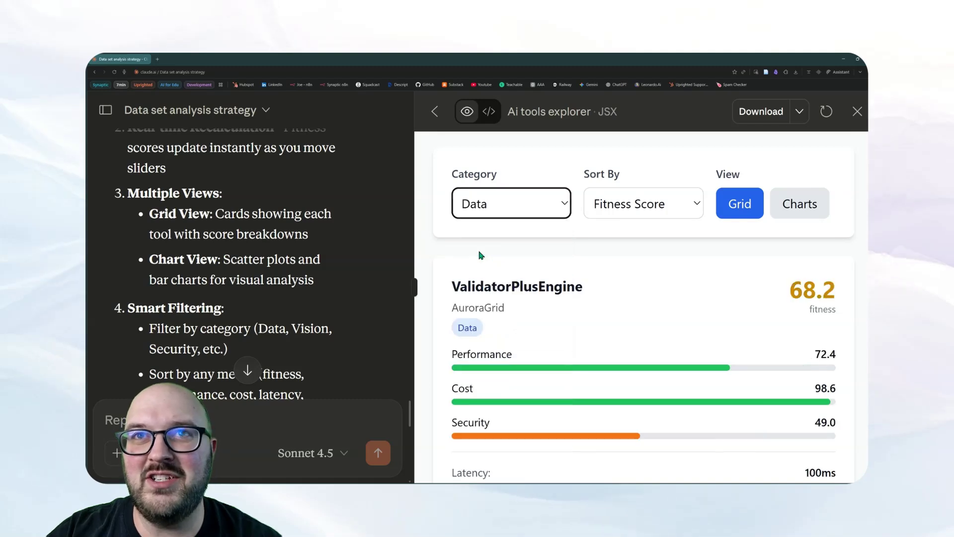
pyautogui.click(509, 205)
pyautogui.click(510, 323)
pyautogui.click(520, 215)
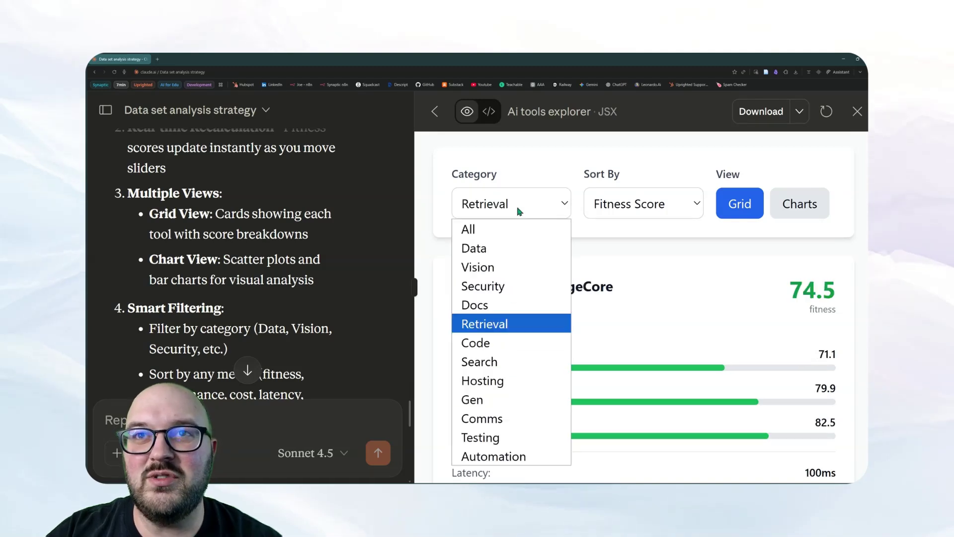
pyautogui.click(510, 268)
pyautogui.click(524, 212)
pyautogui.click(495, 231)
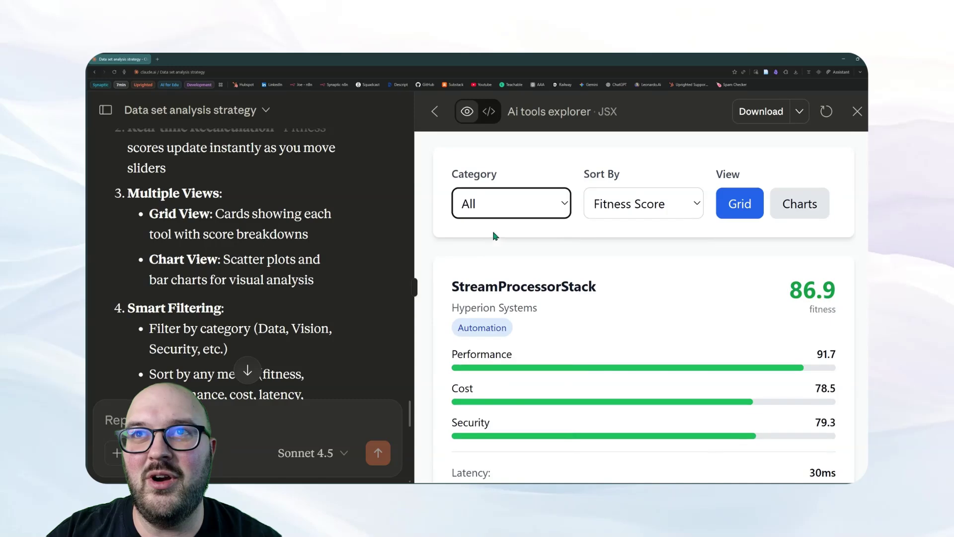
# Keep sorting by Fitness Score and try the chart view before returning to the card grid
pyautogui.click(668, 205)
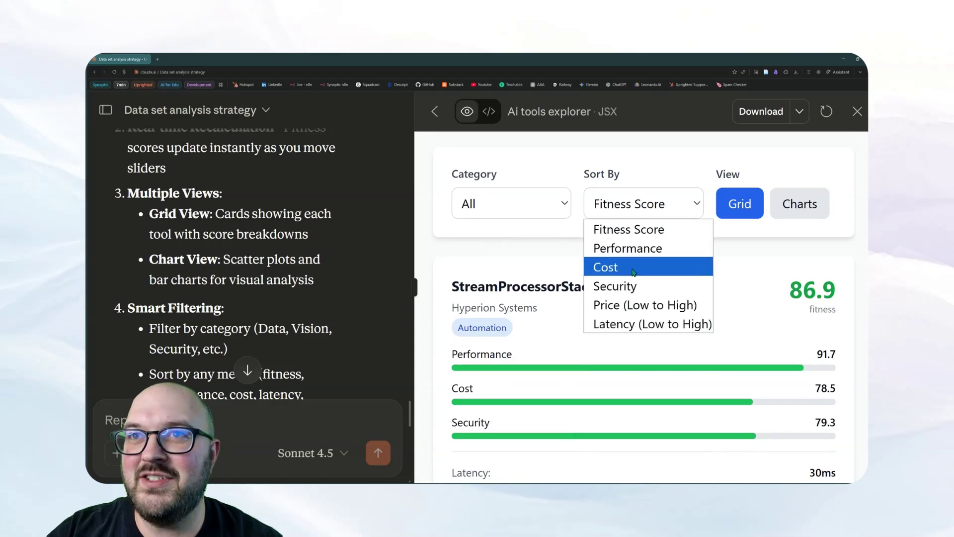
pyautogui.click(612, 228)
pyautogui.click(795, 204)
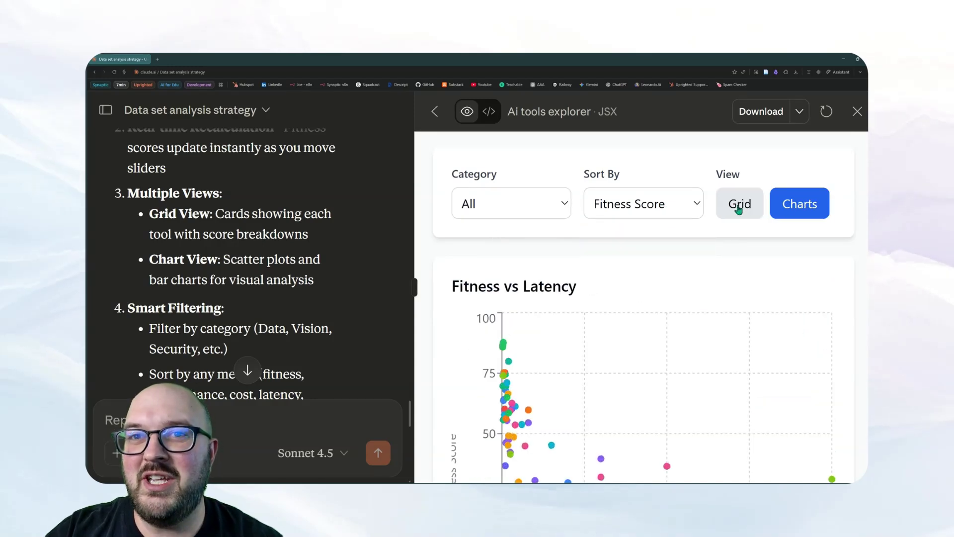
pyautogui.scroll(-2, 613, 306)
pyautogui.scroll(-1, 612, 305)
pyautogui.scroll(3, 617, 302)
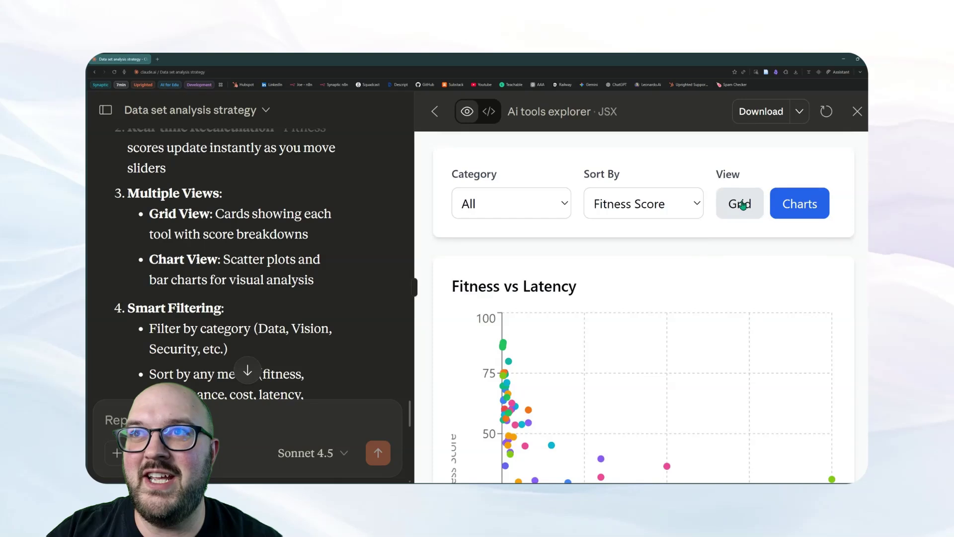
pyautogui.click(739, 202)
# Add StreamProcessorStack and CronMasterScheduler to the comparison
pyautogui.scroll(-2, 537, 350)
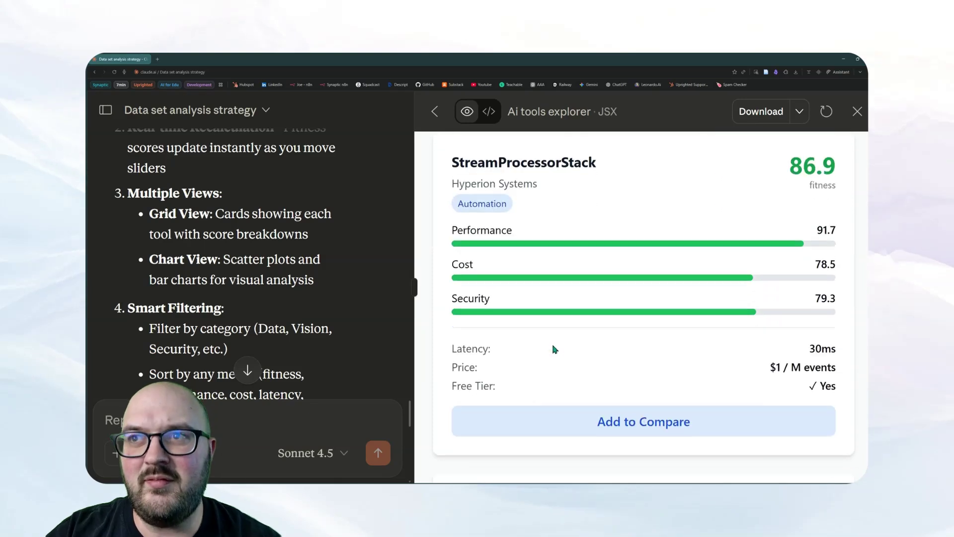
pyautogui.click(607, 423)
pyautogui.scroll(-9, 564, 356)
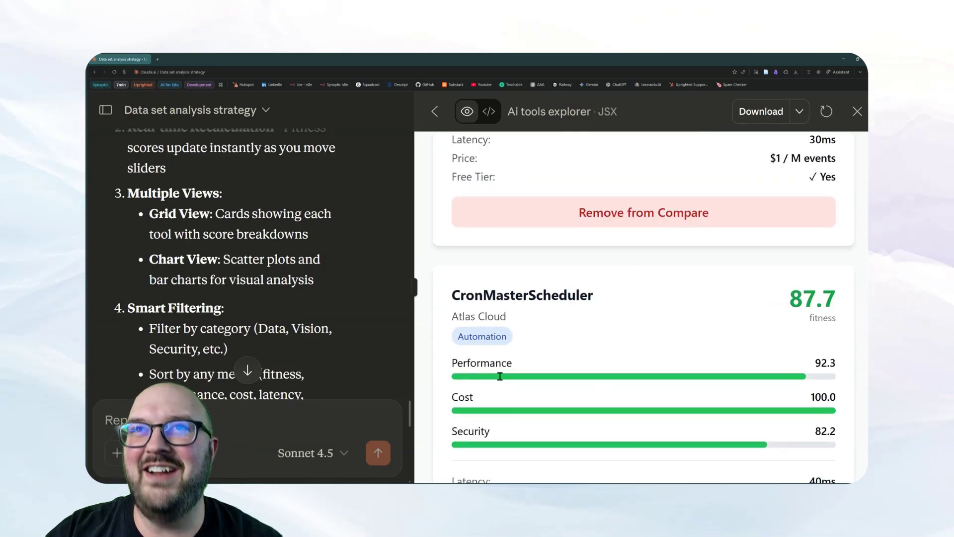
pyautogui.click(550, 271)
# Also mark the Atlas Cloud automation tool for comparison
pyautogui.scroll(10, 529, 431)
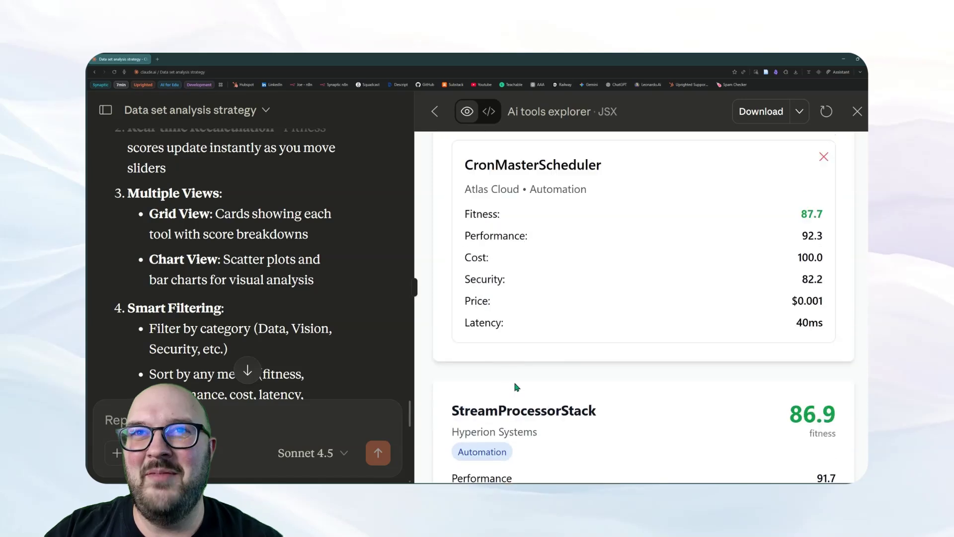
pyautogui.scroll(2, 515, 386)
pyautogui.scroll(-6, 537, 386)
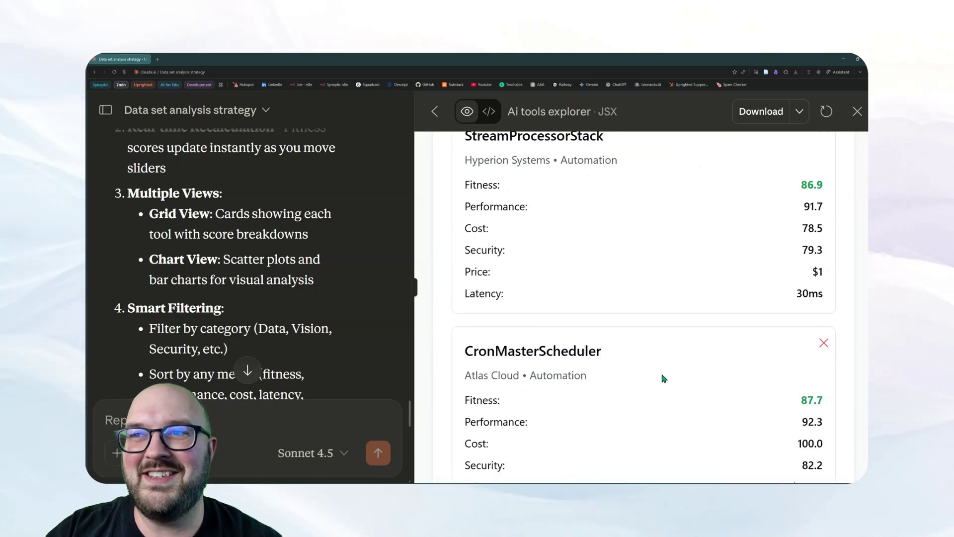
pyautogui.scroll(15, 571, 341)
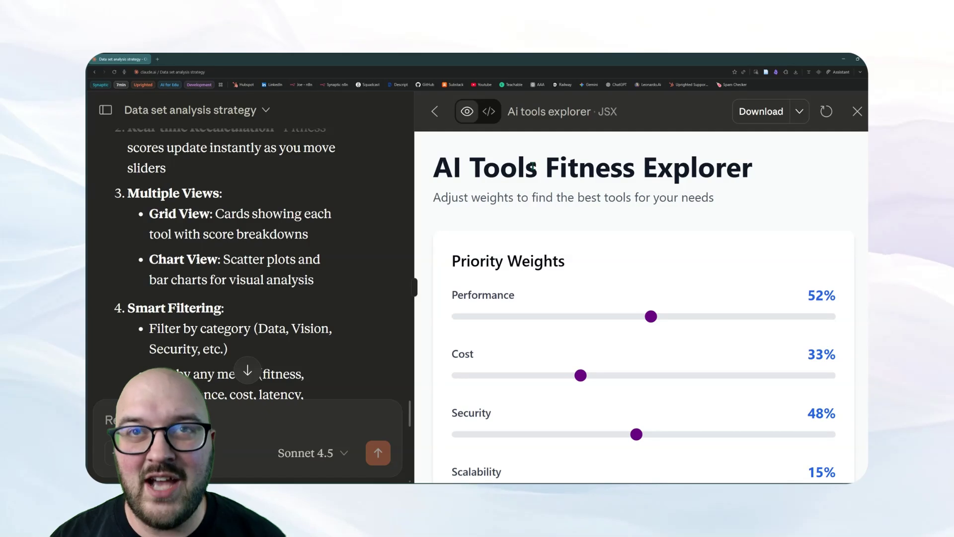
pyautogui.scroll(-15, 624, 230)
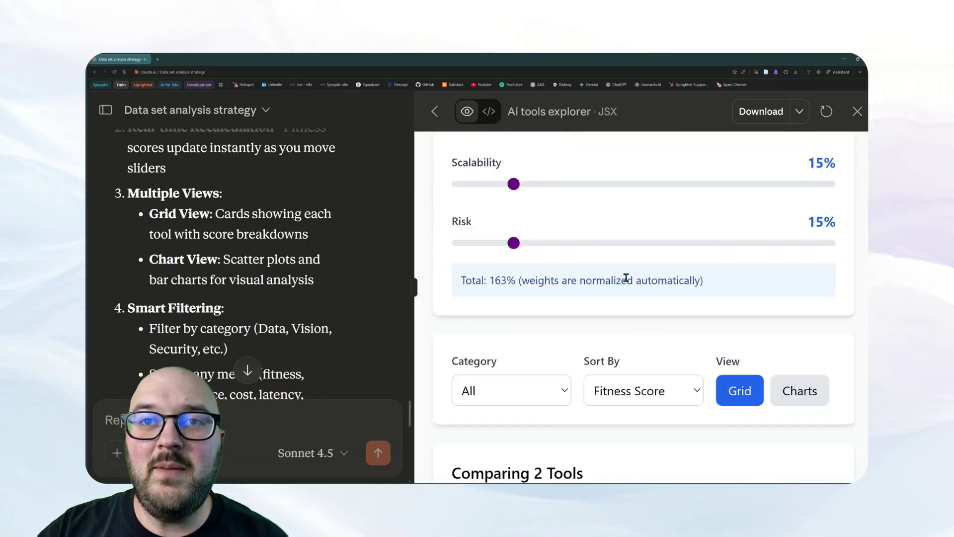
pyautogui.scroll(-15, 620, 299)
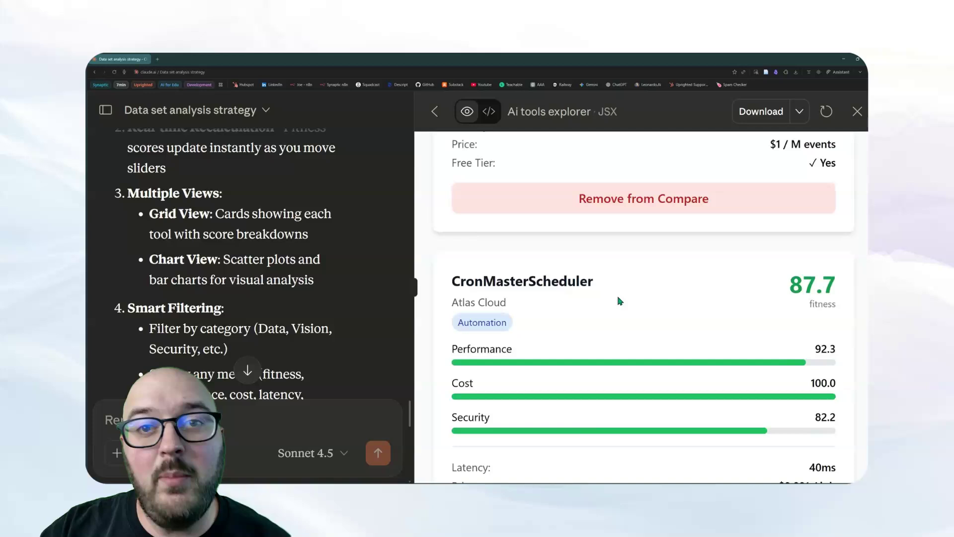
pyautogui.scroll(-4, 619, 311)
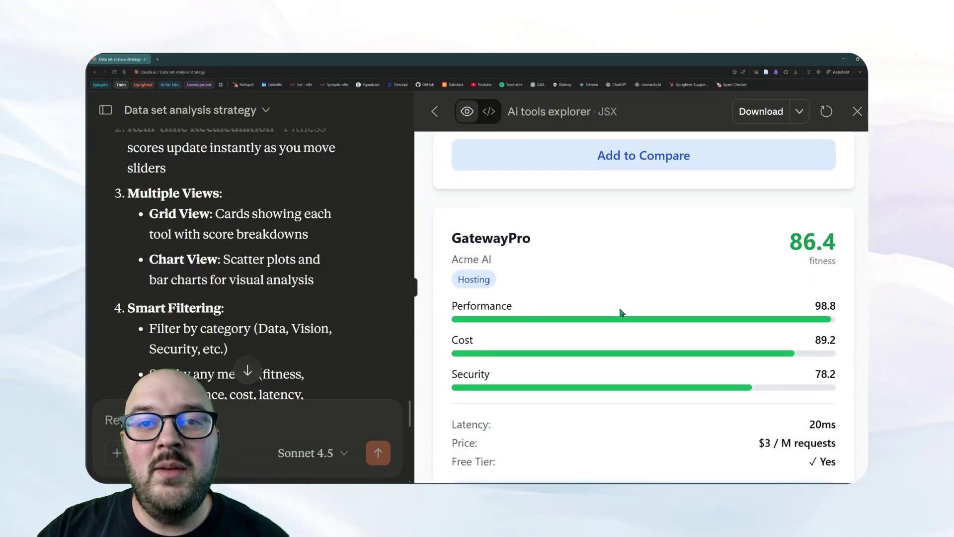
pyautogui.scroll(-3, 621, 313)
pyautogui.scroll(-2, 628, 368)
pyautogui.scroll(20, 622, 368)
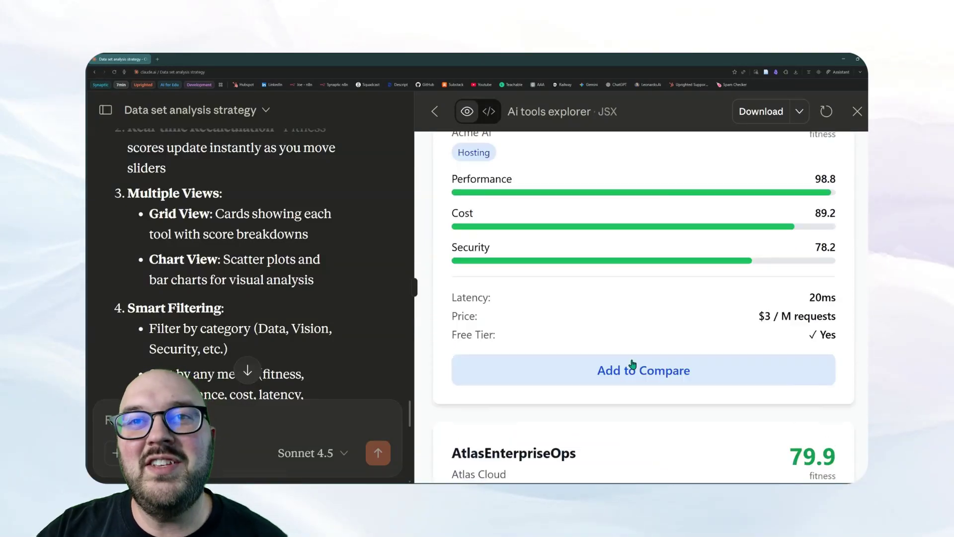
pyautogui.click(672, 376)
pyautogui.scroll(15, 671, 371)
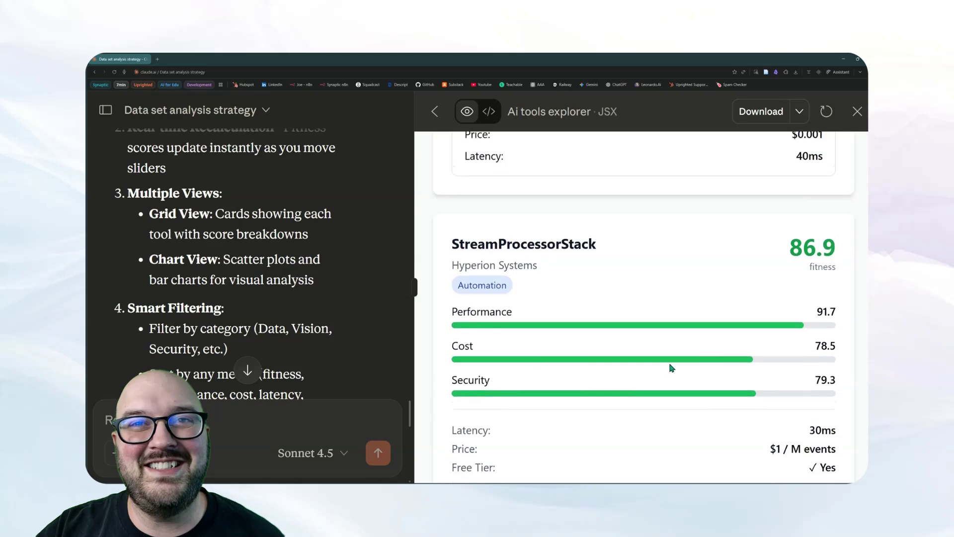
pyautogui.scroll(7, 653, 357)
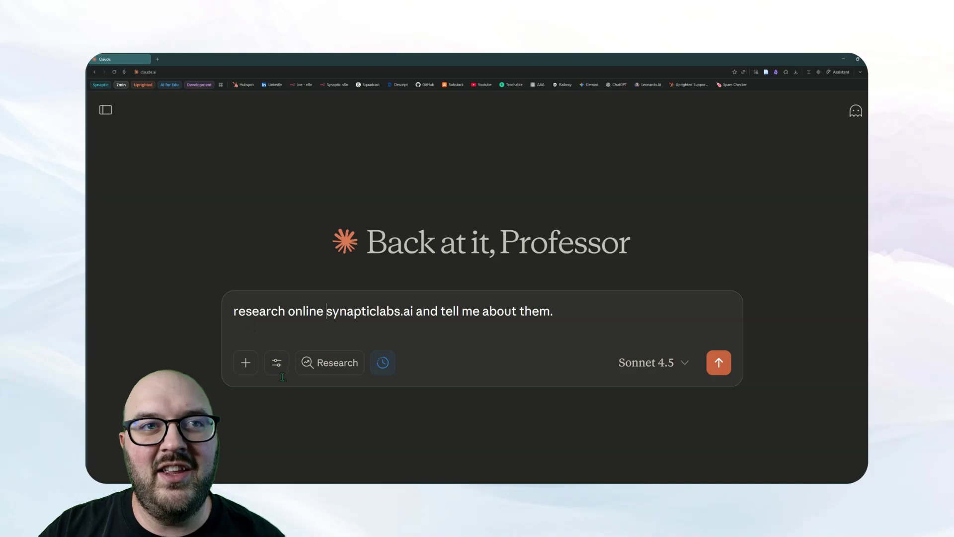
# Bring up the search and tools options for the synapticlabs.ai research prompt
pyautogui.click(277, 362)
# Confirm web search stays on and send the synapticlabs.ai research prompt
pyautogui.scroll(2, 362, 301)
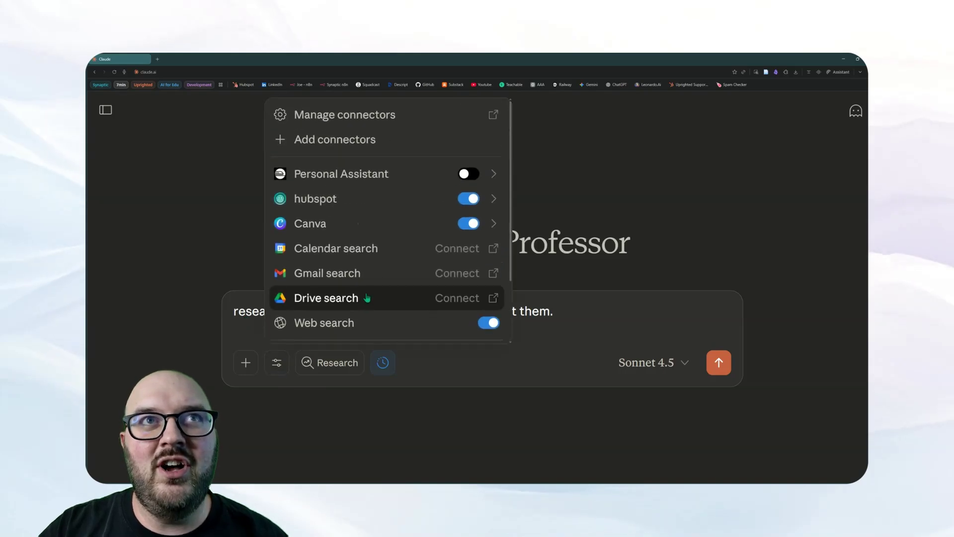
pyautogui.scroll(-3, 430, 311)
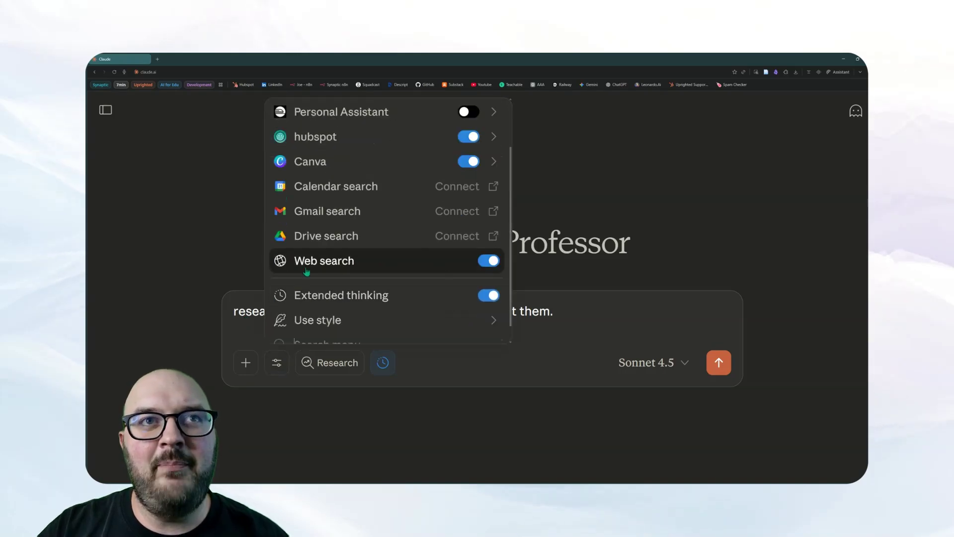
pyautogui.click(279, 362)
pyautogui.click(277, 362)
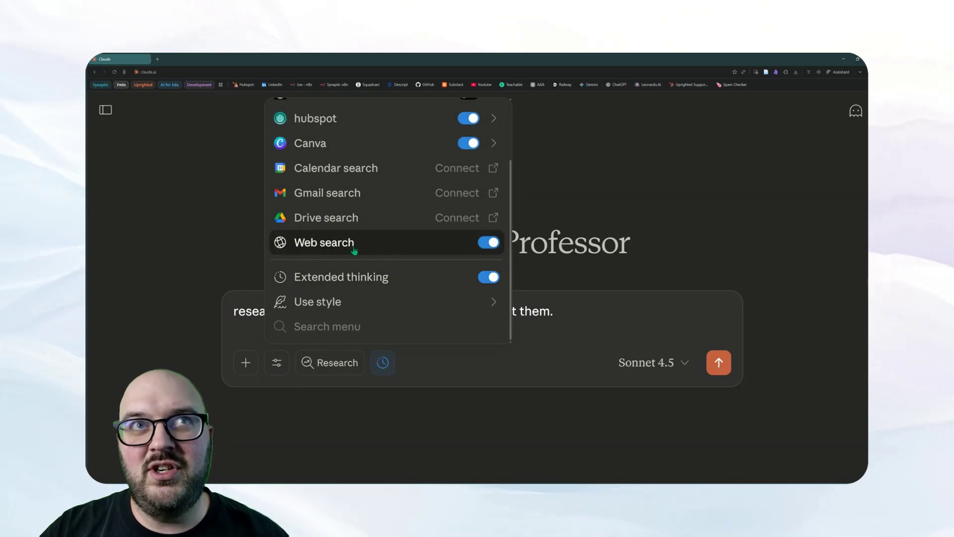
pyautogui.click(587, 313)
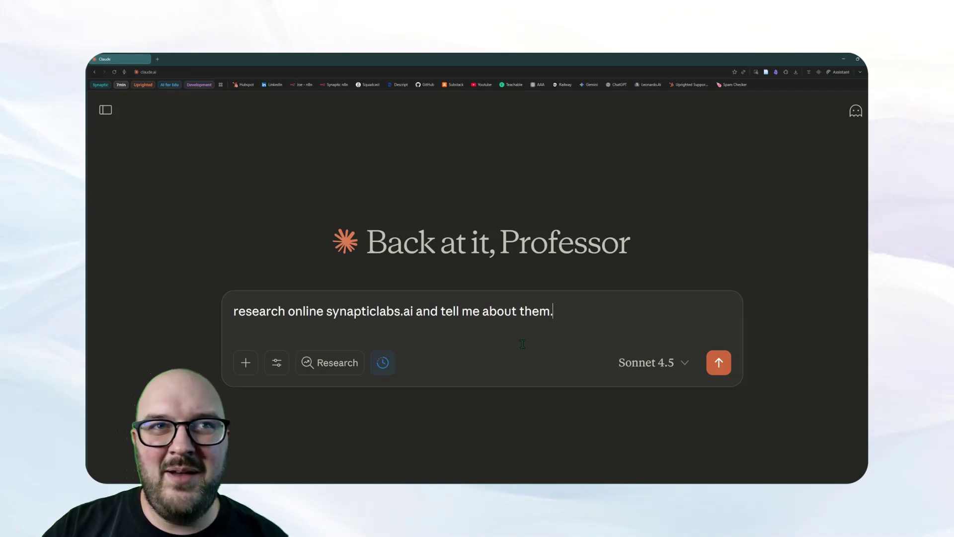
pyautogui.click(718, 363)
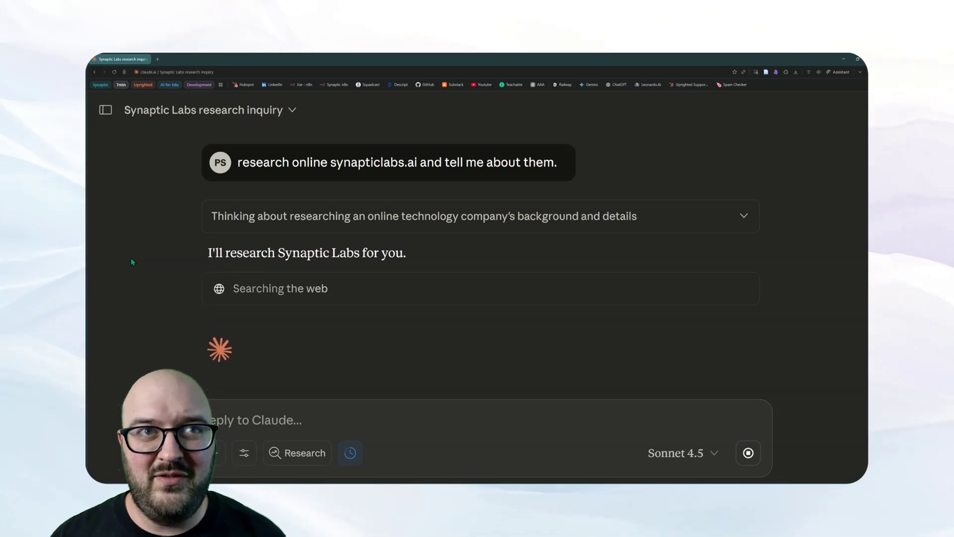
# Inspect the synapticlabs.ai and consulting-services search result lists, then collapse them
pyautogui.click(303, 293)
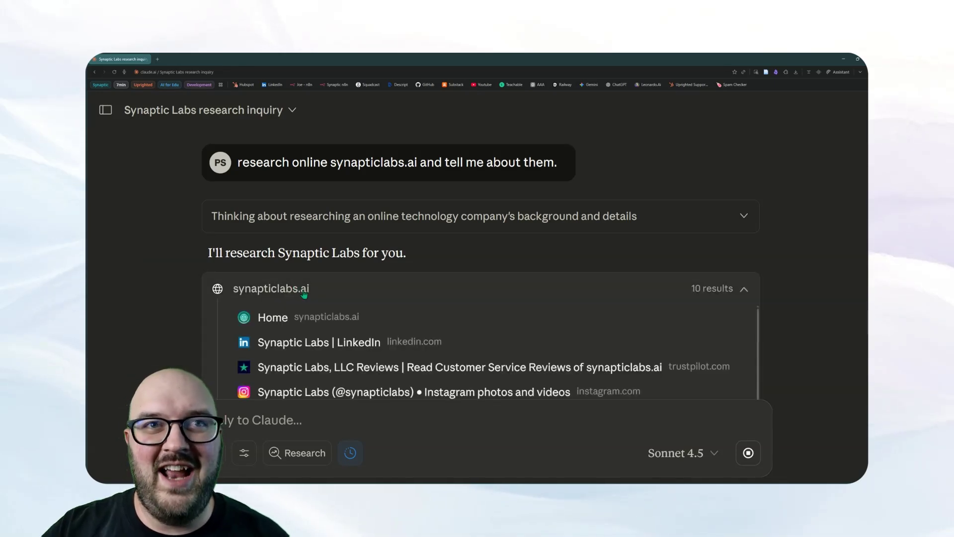
pyautogui.scroll(-3, 298, 279)
pyautogui.scroll(1, 290, 224)
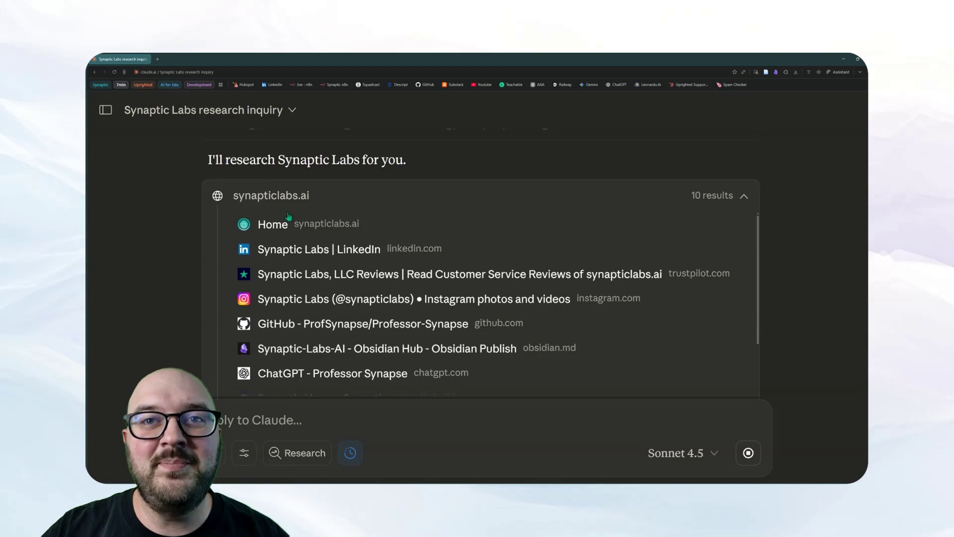
pyautogui.click(242, 195)
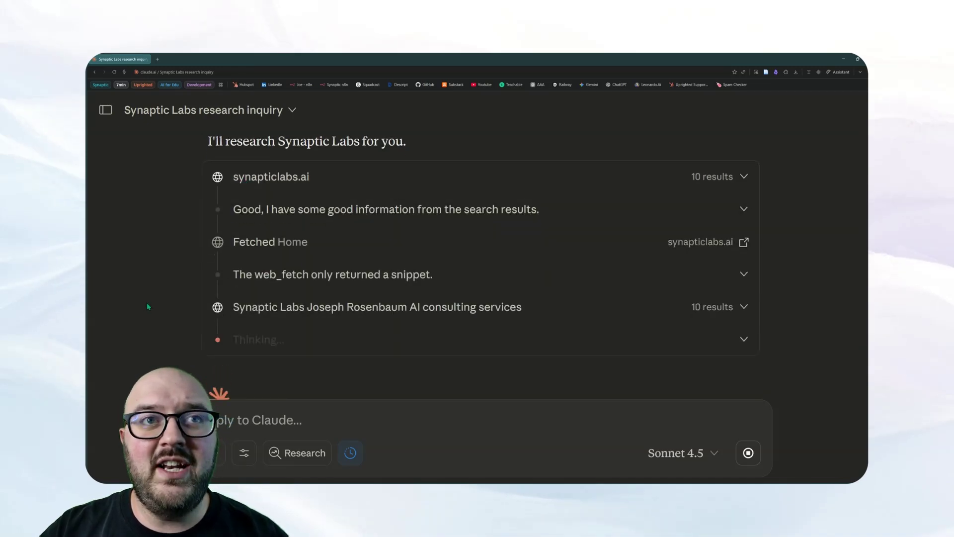
pyautogui.scroll(-1, 175, 336)
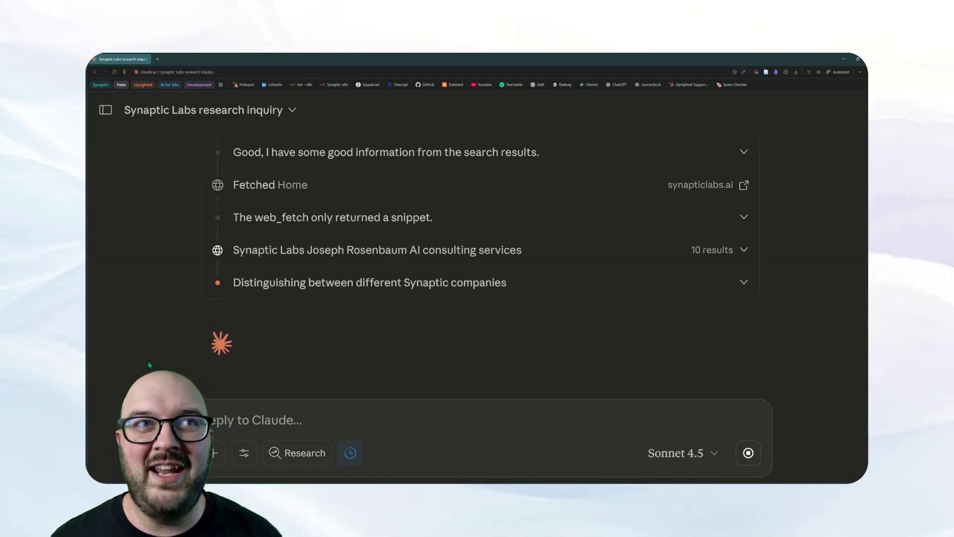
pyautogui.scroll(1, 527, 222)
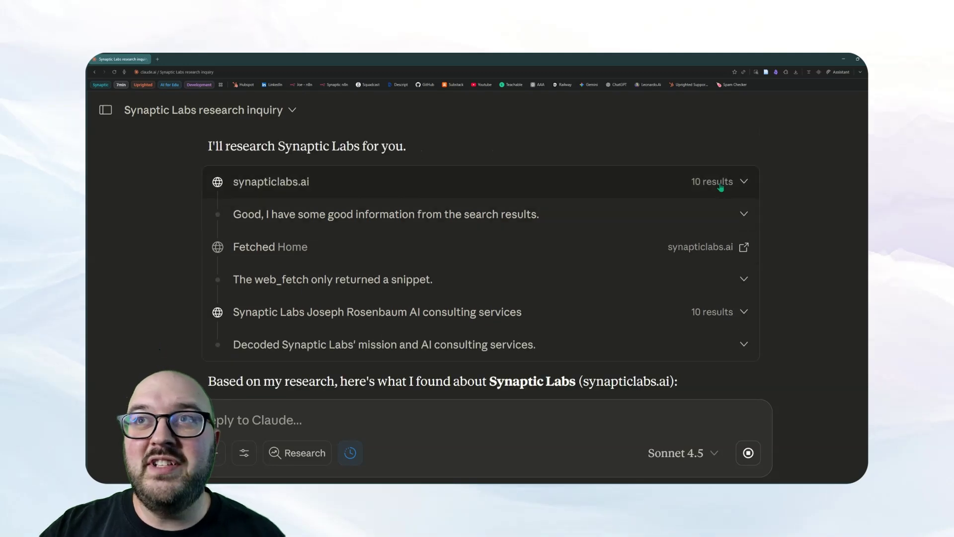
pyautogui.click(745, 185)
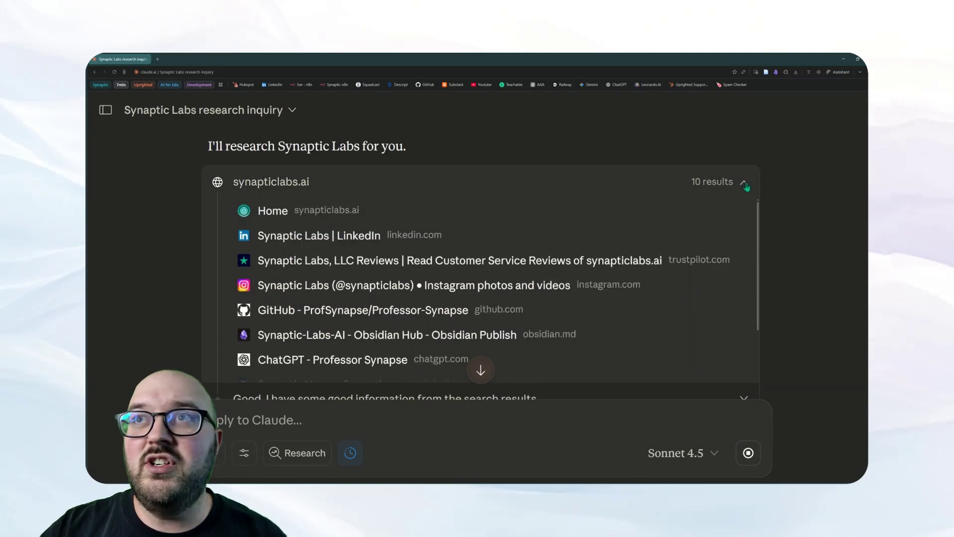
pyautogui.click(745, 184)
pyautogui.scroll(-1, 745, 219)
pyautogui.click(745, 251)
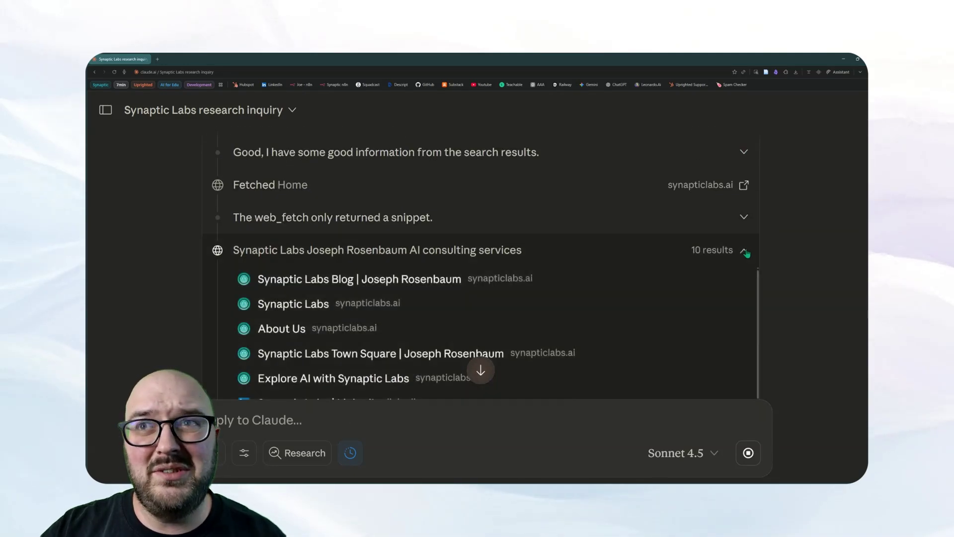
pyautogui.click(745, 251)
# Read the cited Synaptic Labs summary through to the end of the response
pyautogui.scroll(-3, 369, 218)
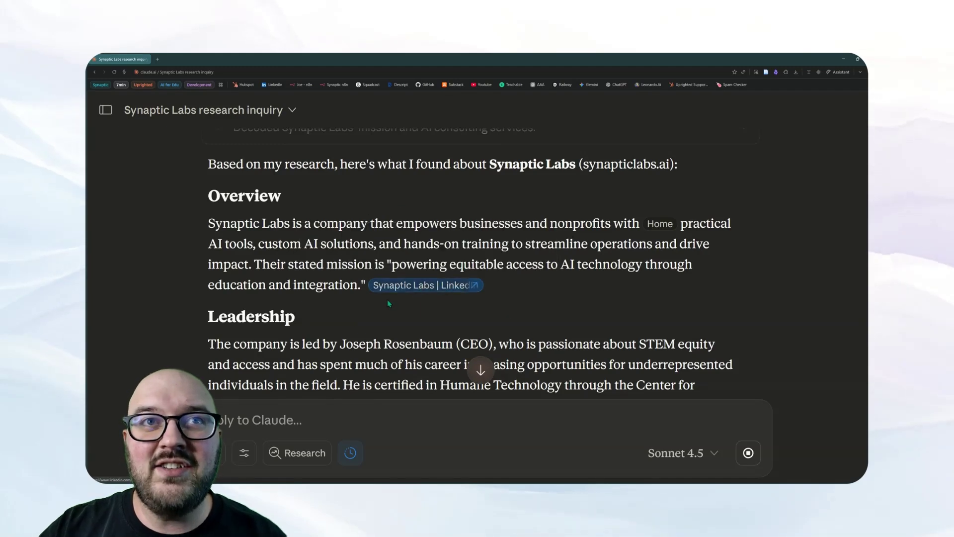
pyautogui.scroll(-3, 389, 303)
pyautogui.moveTo(352, 222)
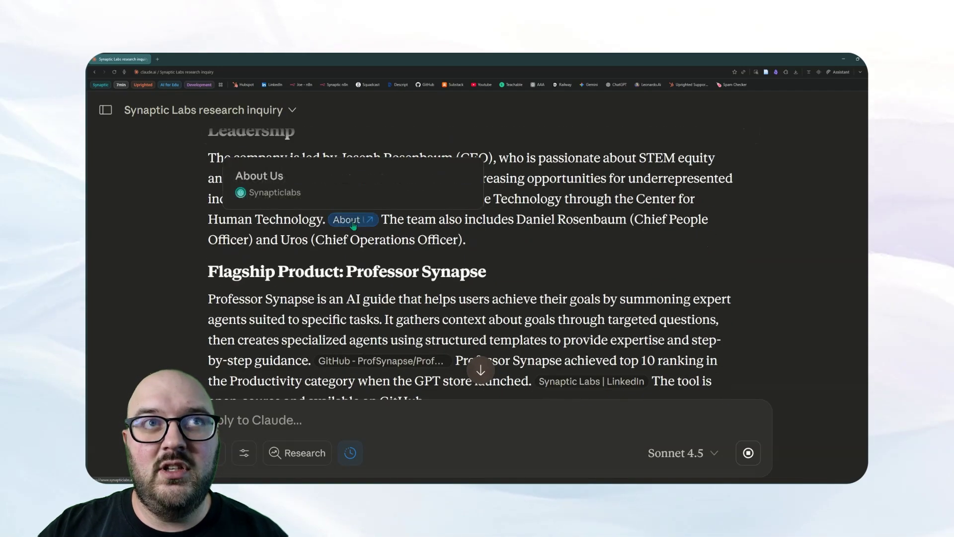
pyautogui.scroll(-3, 373, 234)
pyautogui.moveTo(393, 247)
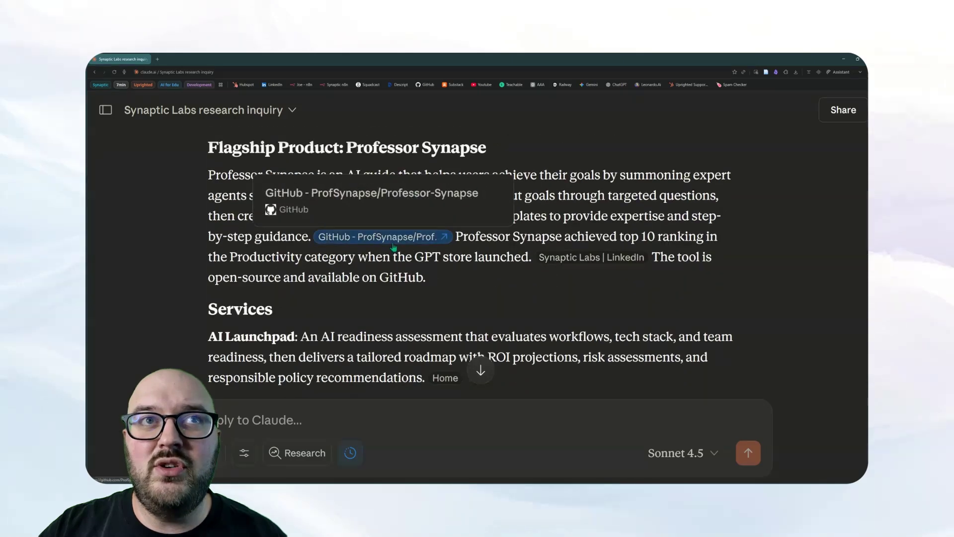
pyautogui.click(481, 370)
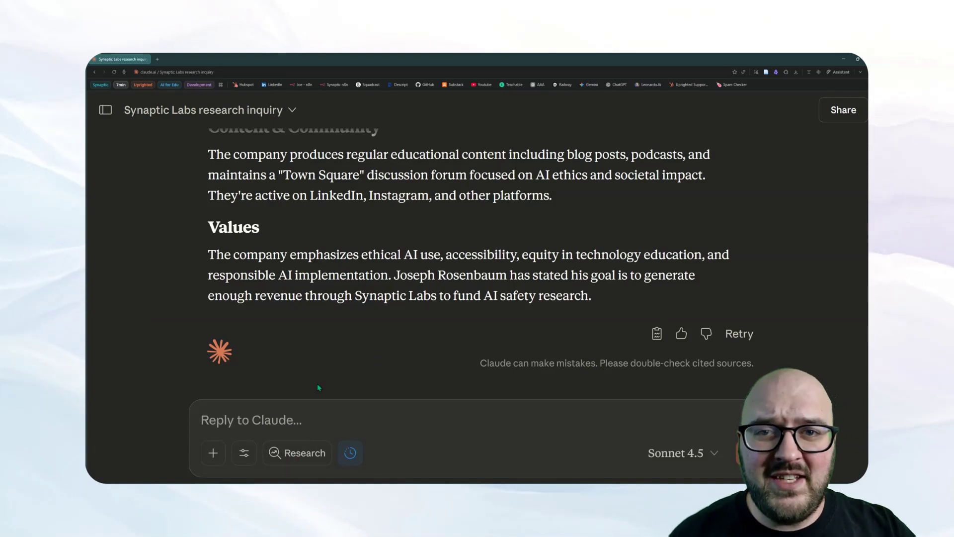
# Enable Research and send a request for a full Synaptic Labs market research and competition report
pyautogui.click(302, 460)
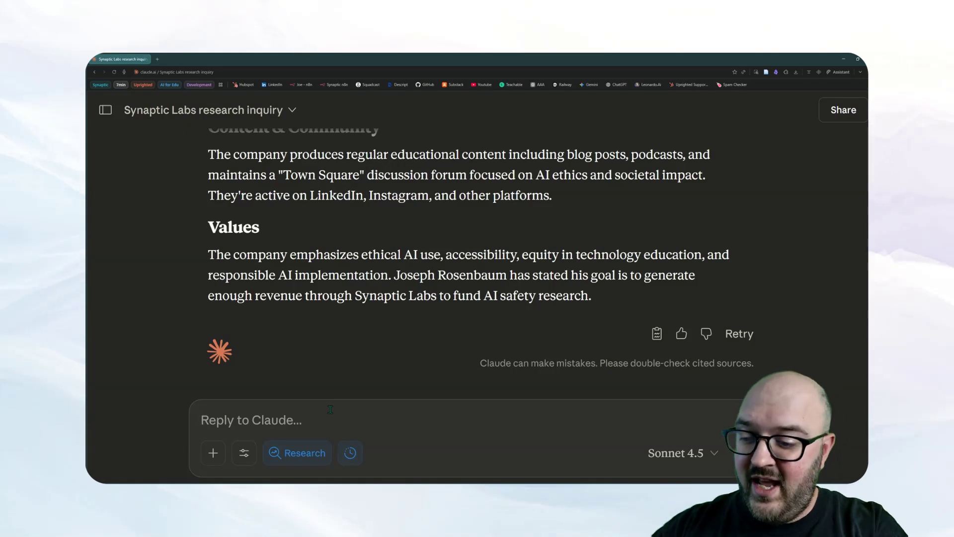
pyautogui.write('t')
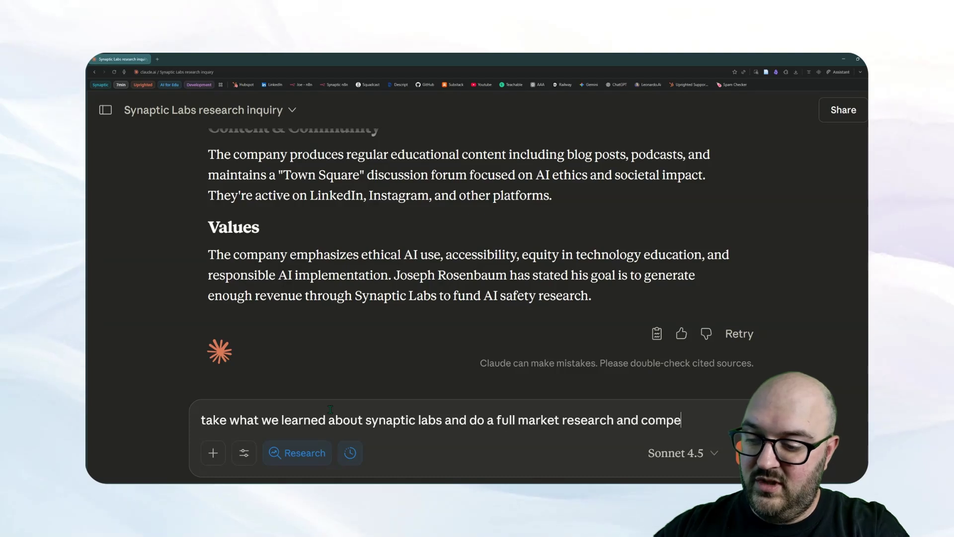
pyautogui.write('report')
pyautogui.press('Return')
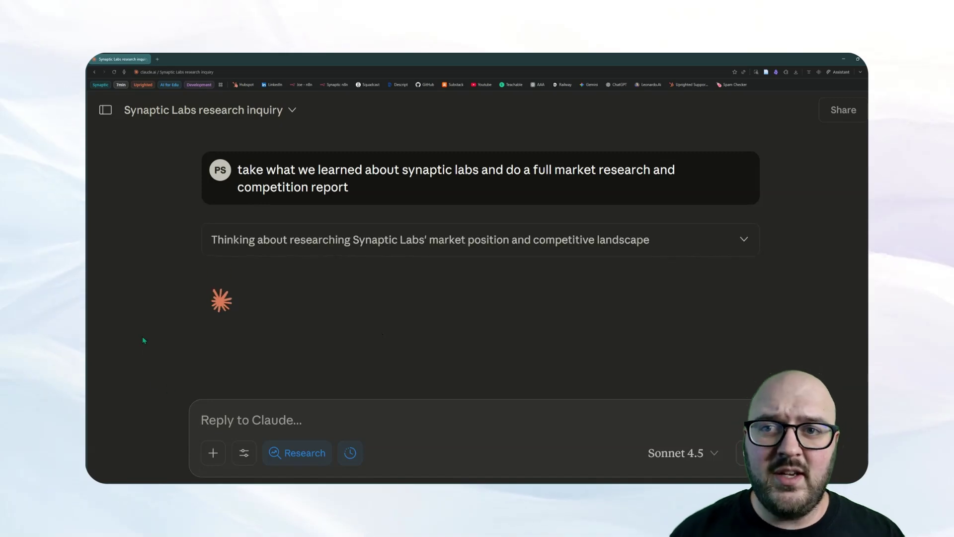
# Switch off the Canva and hubspot connectors and confirm to start the research
pyautogui.moveTo(355, 463)
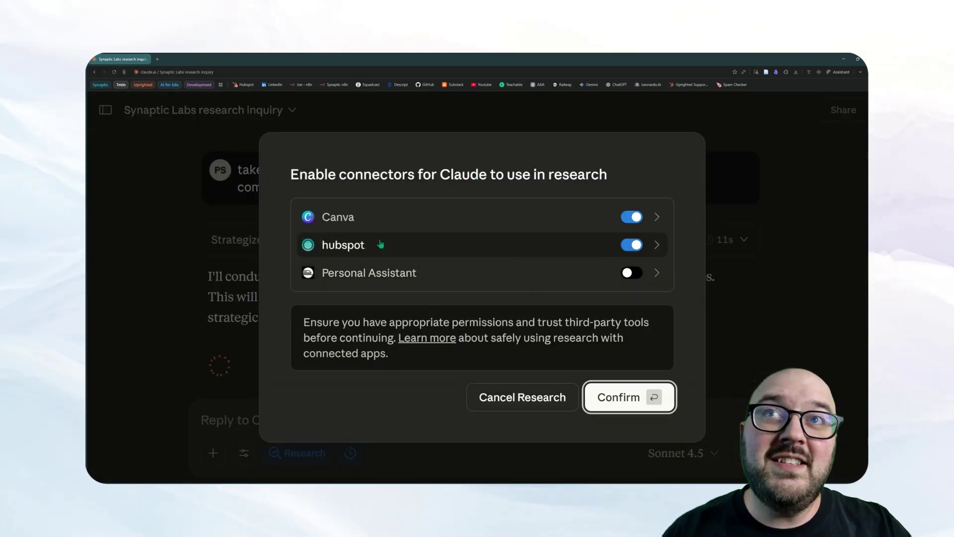
pyautogui.moveTo(293, 175); pyautogui.dragTo(618, 169)
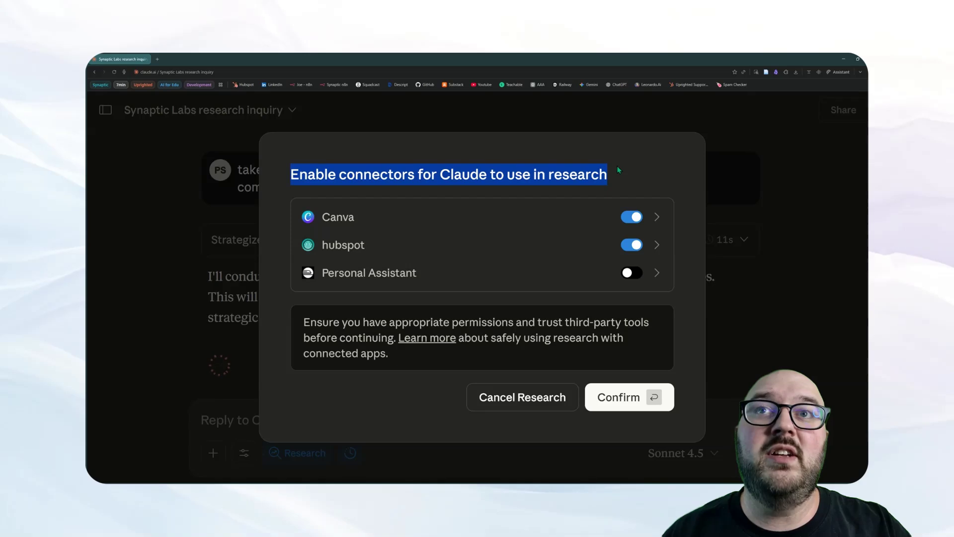
pyautogui.click(454, 177)
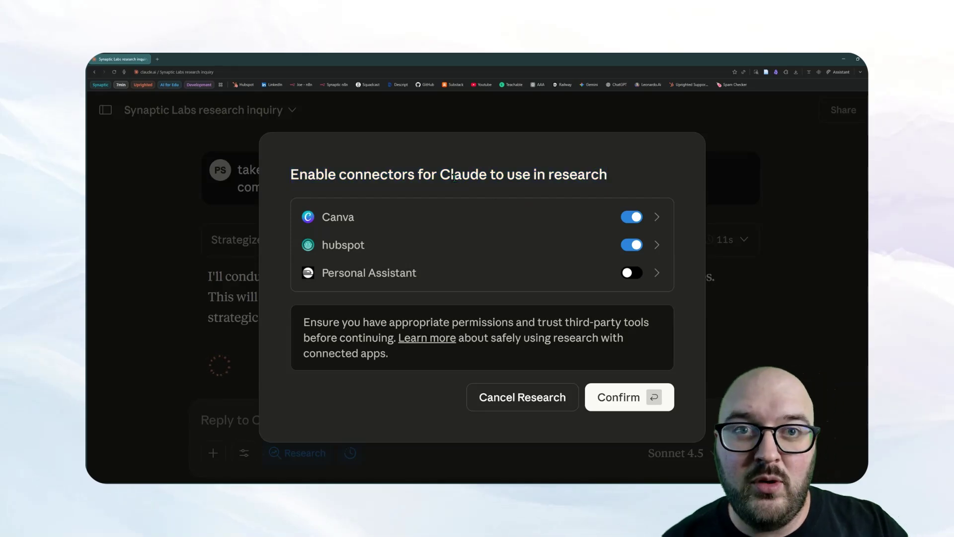
pyautogui.click(632, 216)
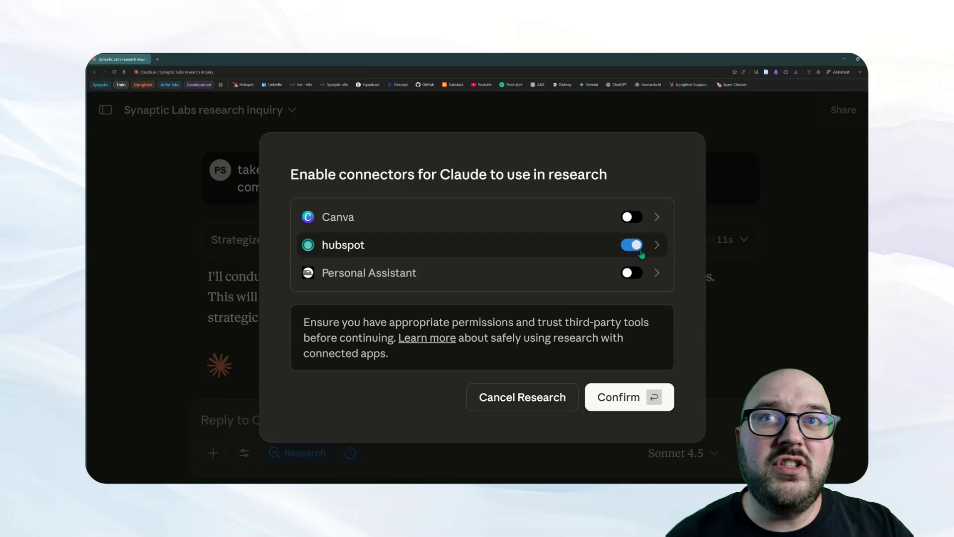
pyautogui.click(637, 250)
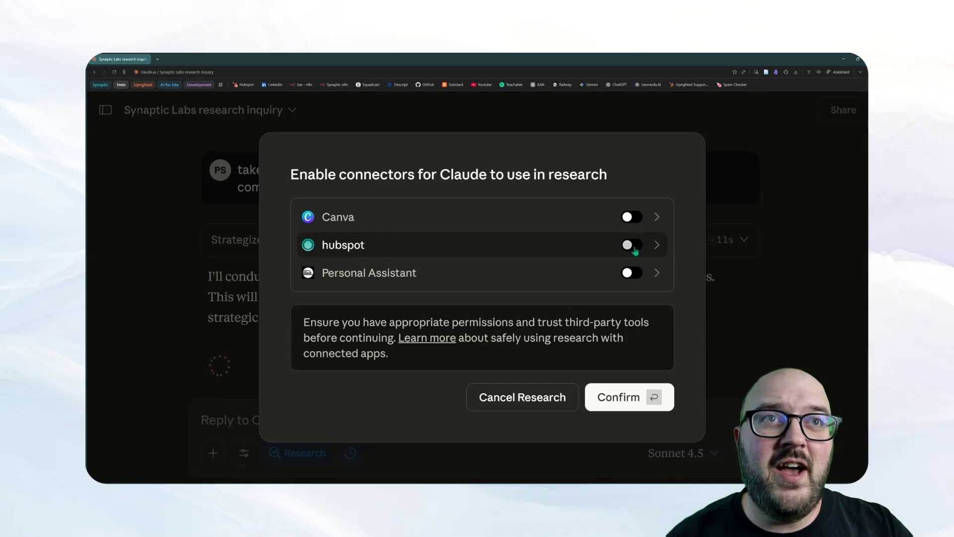
pyautogui.click(614, 401)
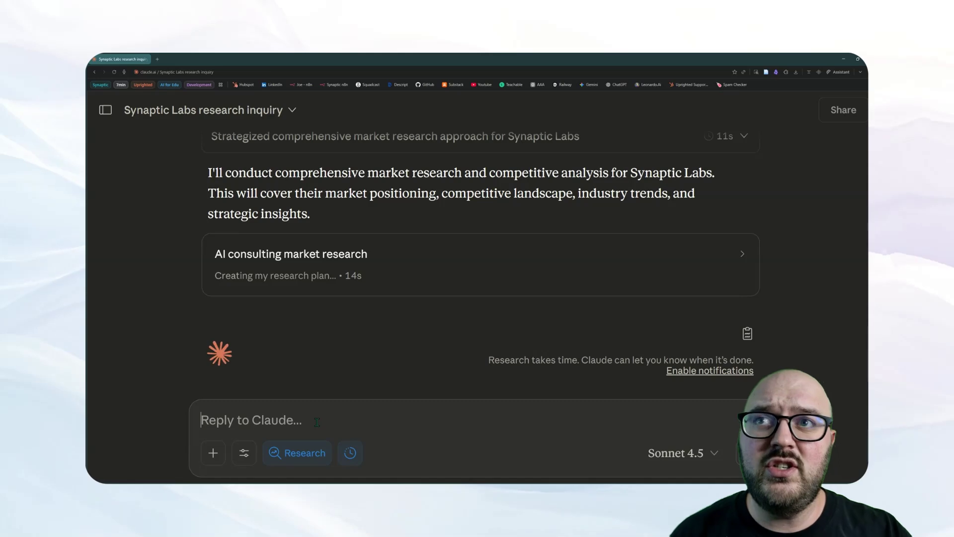
# Open the research progress panel and read the market sizing, competitive analysis and strategic positioning plan items
pyautogui.click(422, 290)
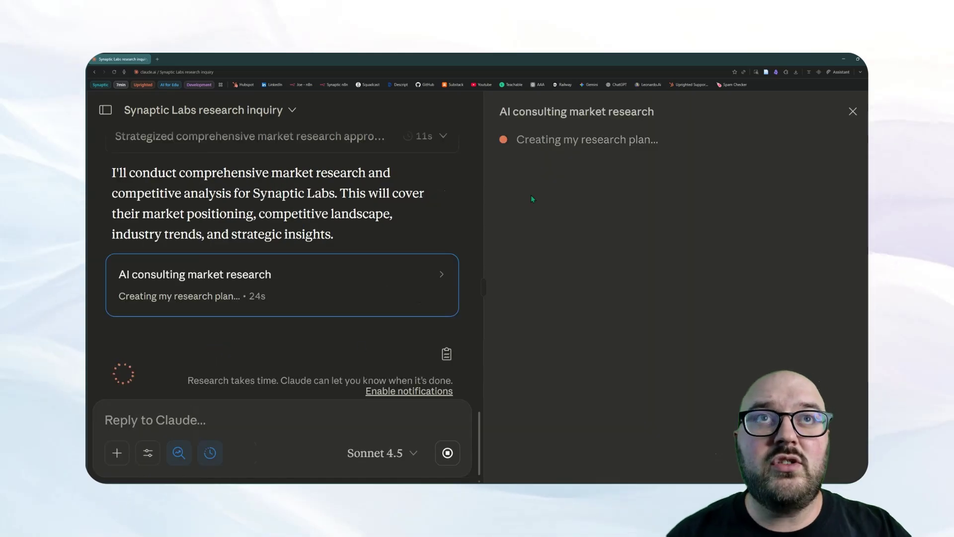
pyautogui.moveTo(511, 143); pyautogui.dragTo(750, 152)
pyautogui.click(743, 153)
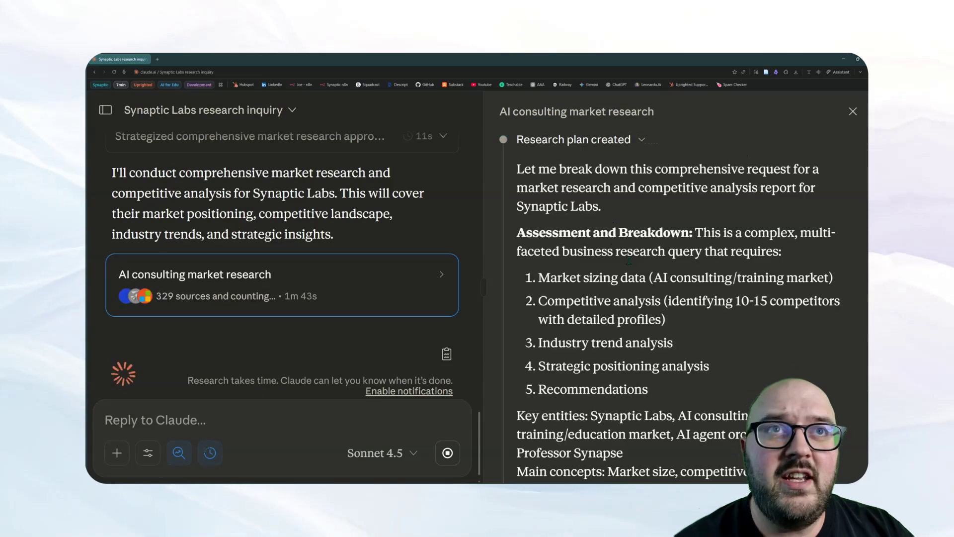
pyautogui.scroll(-2, 579, 210)
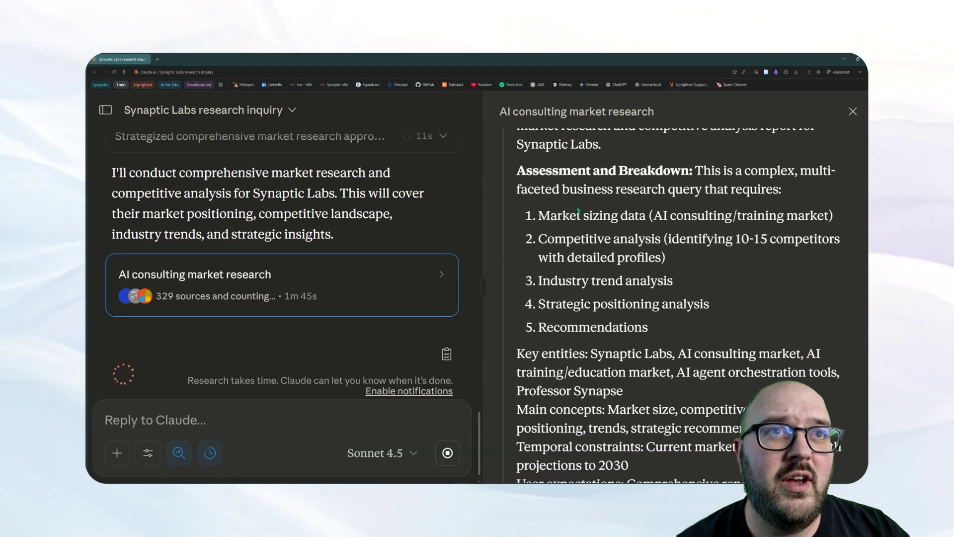
pyautogui.moveTo(539, 216); pyautogui.dragTo(646, 216)
pyautogui.click(556, 240)
pyautogui.moveTo(539, 240); pyautogui.dragTo(661, 239)
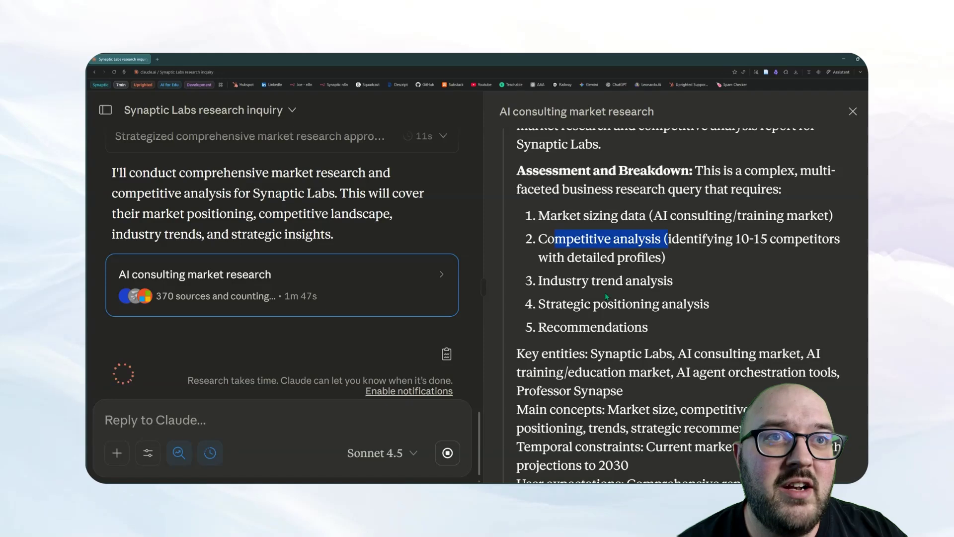
pyautogui.click(555, 282)
pyautogui.moveTo(539, 281); pyautogui.dragTo(673, 281)
pyautogui.click(541, 304)
pyautogui.moveTo(538, 304); pyautogui.dragTo(710, 304)
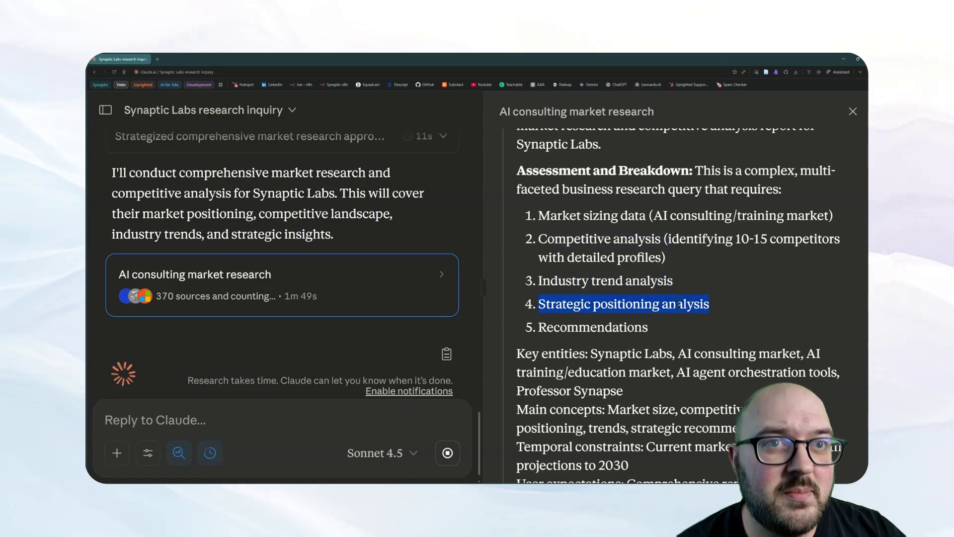
# Read the rest of the research plan and expand the Gathering sources list
pyautogui.scroll(-4, 633, 259)
pyautogui.moveTo(566, 203); pyautogui.dragTo(648, 203)
pyautogui.scroll(-3, 554, 253)
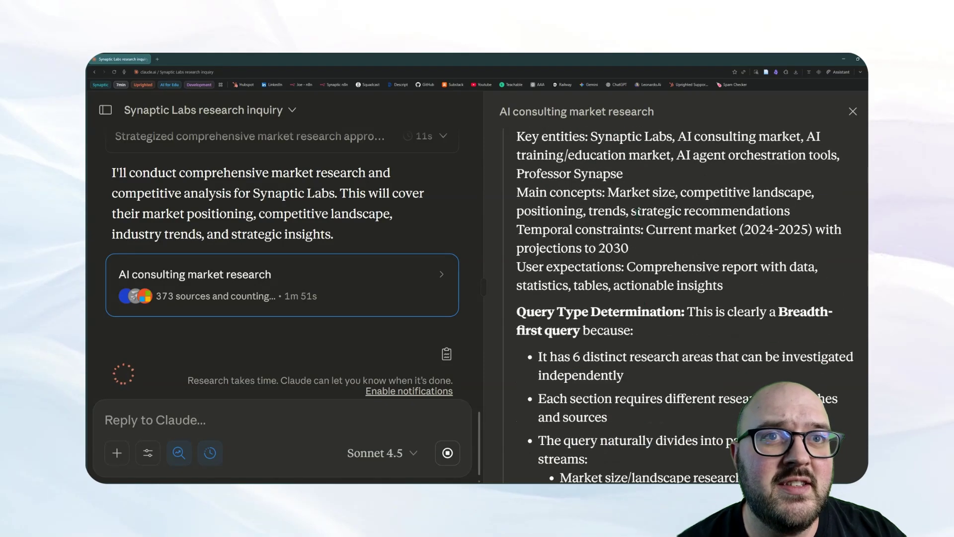
pyautogui.scroll(2, 554, 254)
pyautogui.moveTo(516, 240); pyautogui.dragTo(723, 351)
pyautogui.scroll(-7, 611, 274)
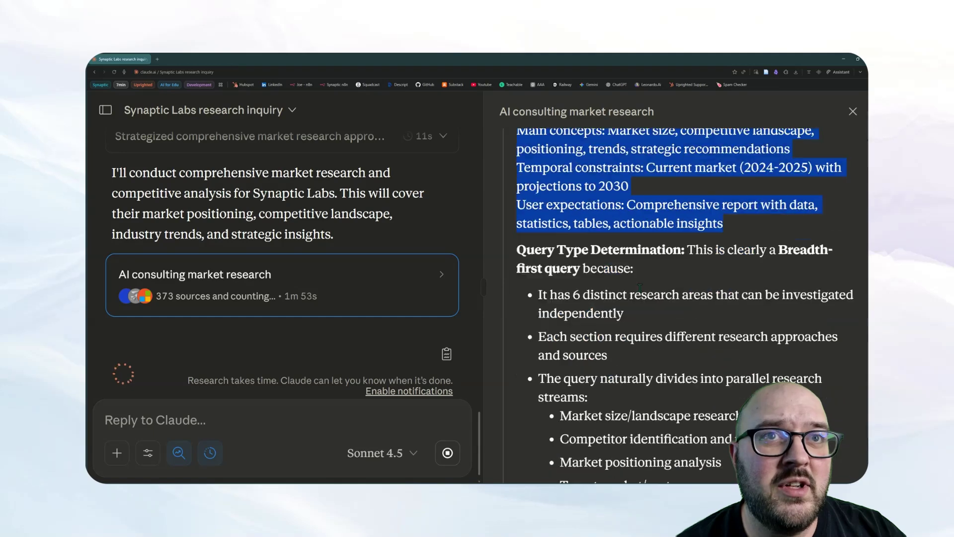
pyautogui.scroll(-1, 611, 275)
pyautogui.moveTo(516, 157); pyautogui.dragTo(686, 156)
pyautogui.click(606, 218)
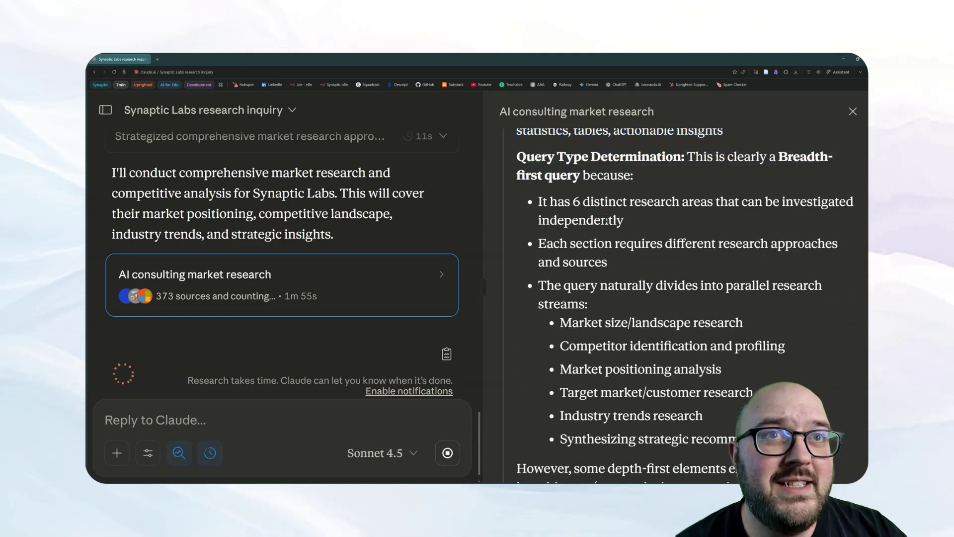
pyautogui.scroll(-10, 642, 281)
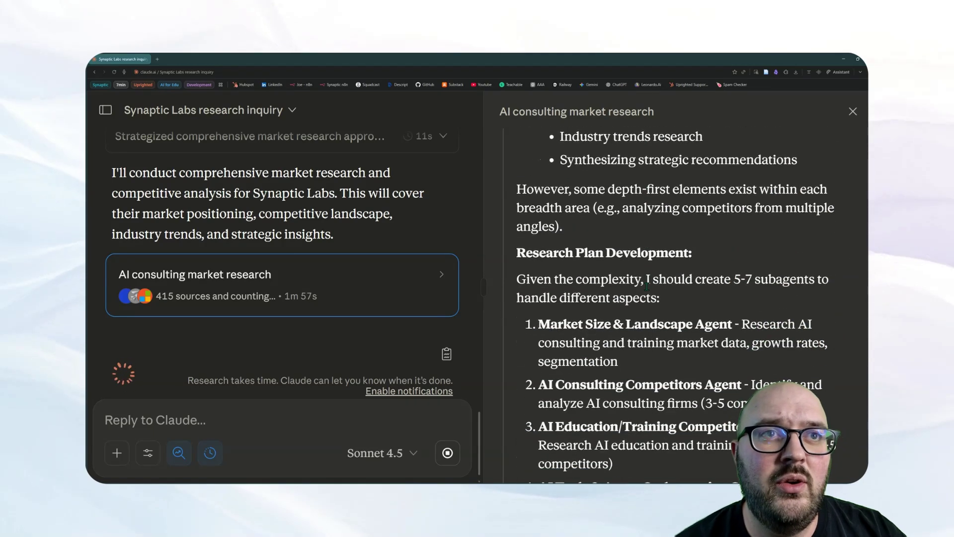
pyautogui.scroll(-10, 646, 287)
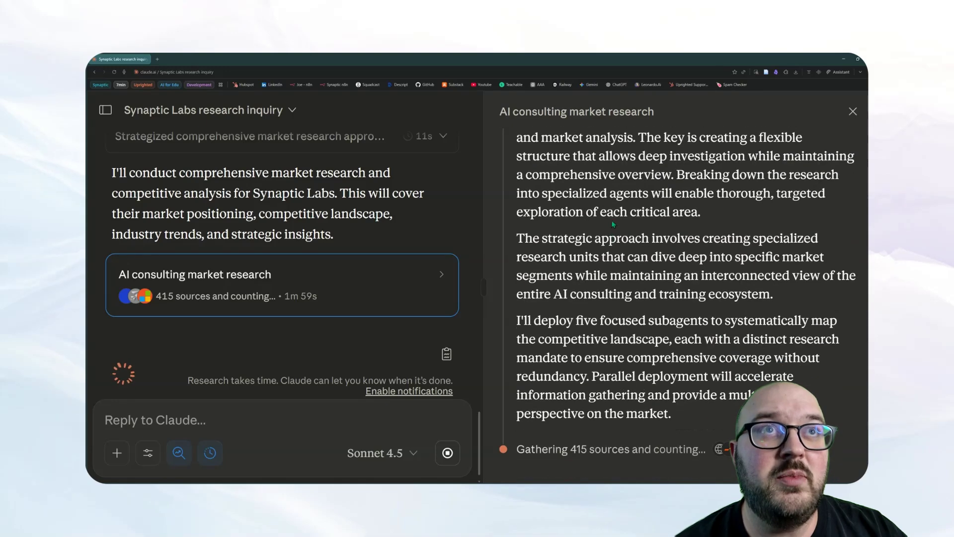
pyautogui.click(611, 449)
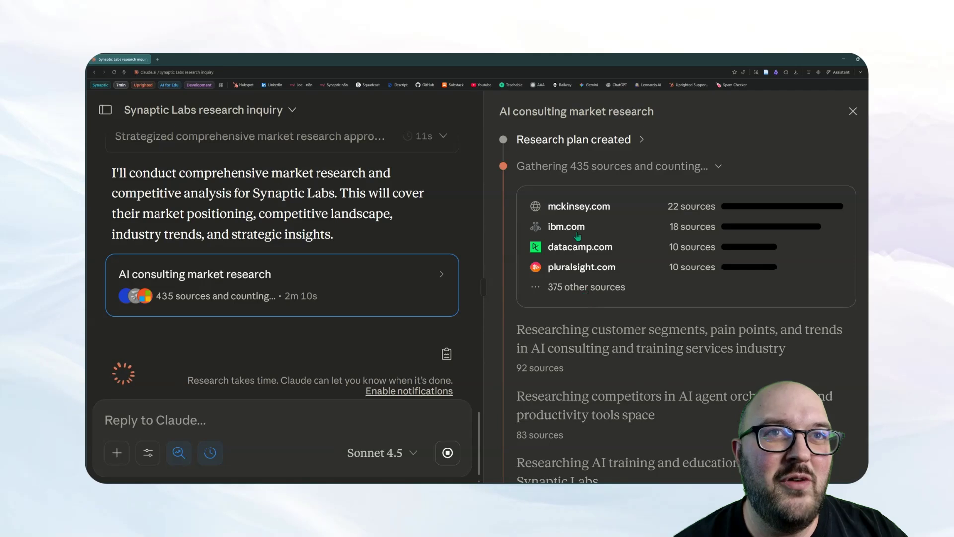
# Browse the full list of gathered sources, then return to the research overview
pyautogui.click(583, 290)
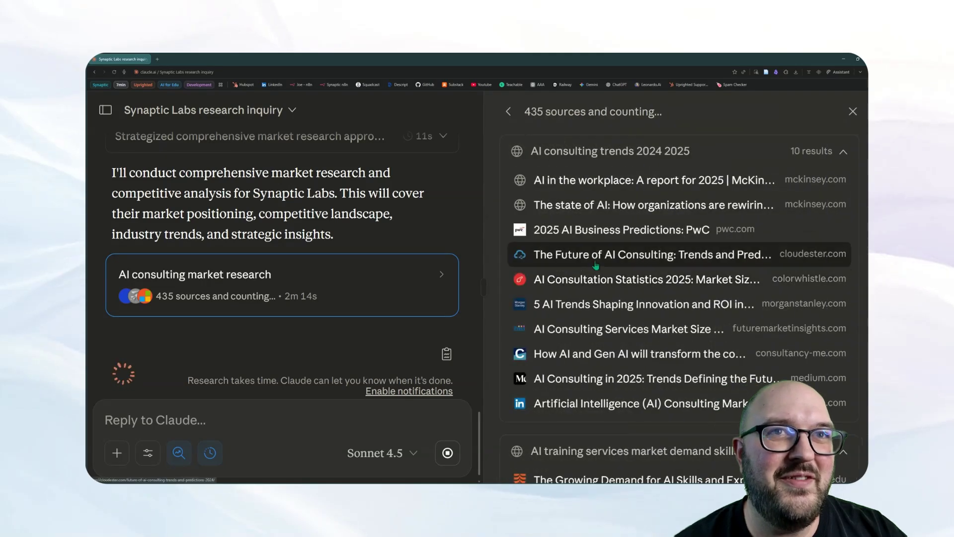
pyautogui.scroll(-4, 603, 272)
pyautogui.scroll(-5, 602, 273)
pyautogui.scroll(5, 603, 273)
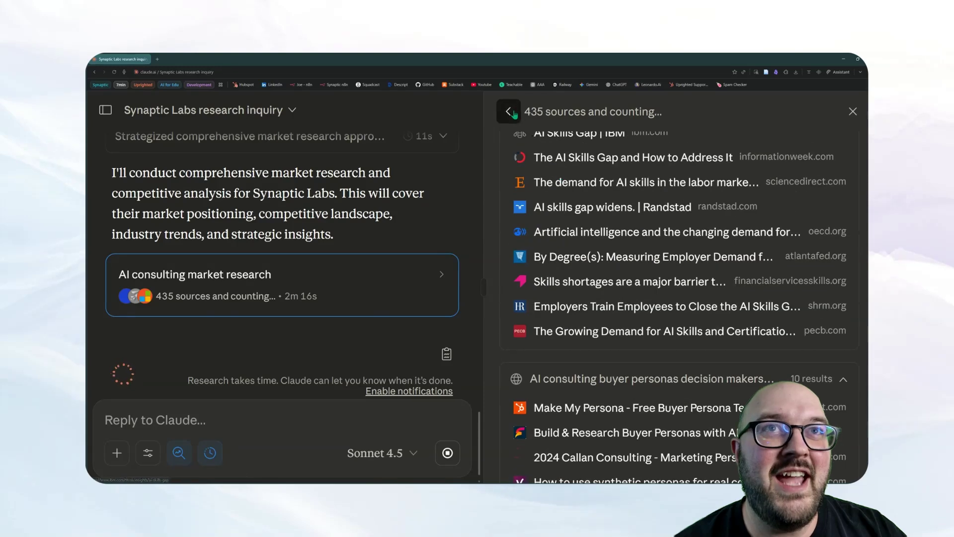
pyautogui.click(509, 112)
pyautogui.scroll(-5, 664, 303)
pyautogui.scroll(2, 582, 315)
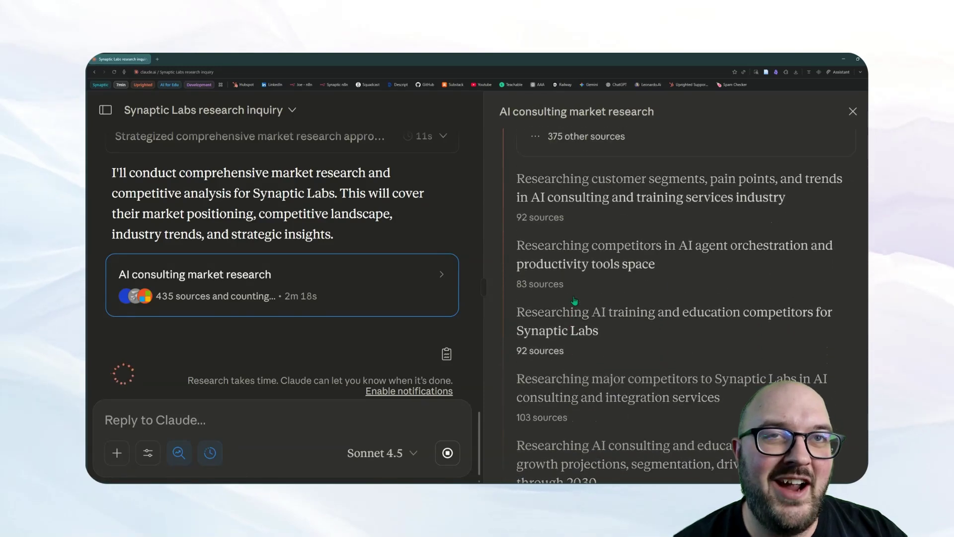
pyautogui.scroll(-2, 574, 301)
pyautogui.scroll(3, 574, 301)
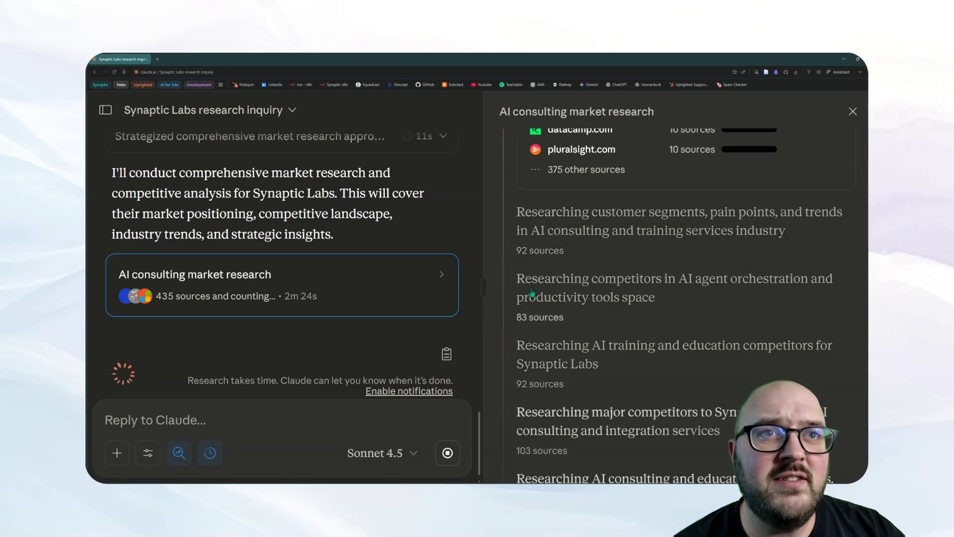
pyautogui.scroll(-1, 612, 297)
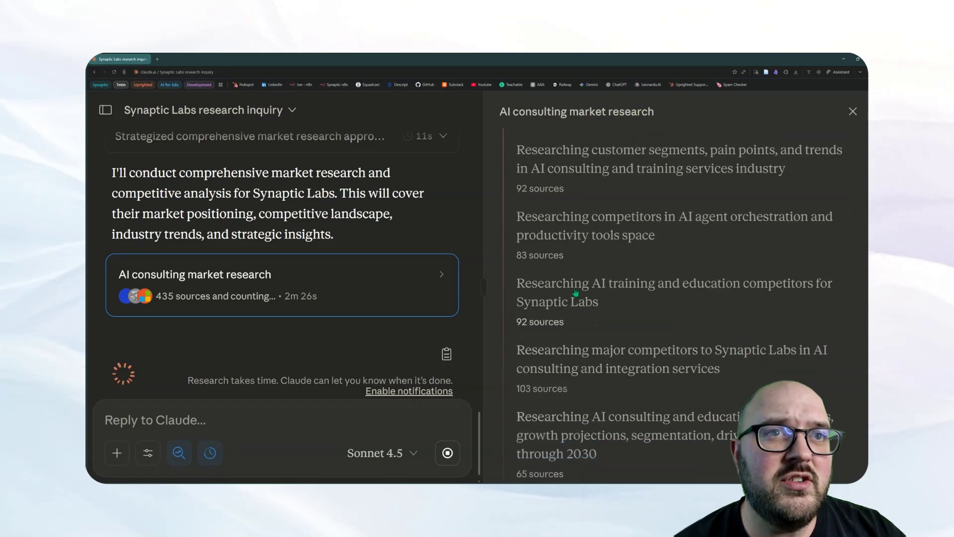
pyautogui.scroll(-1, 696, 304)
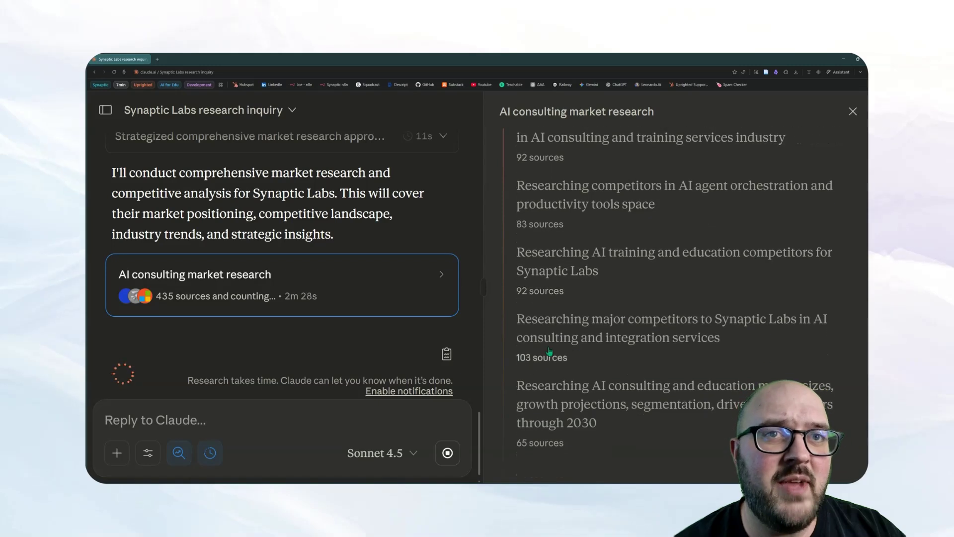
# Open the major competitors topic's sources, then go back to the research topic list
pyautogui.click(648, 347)
pyautogui.press('Escape')
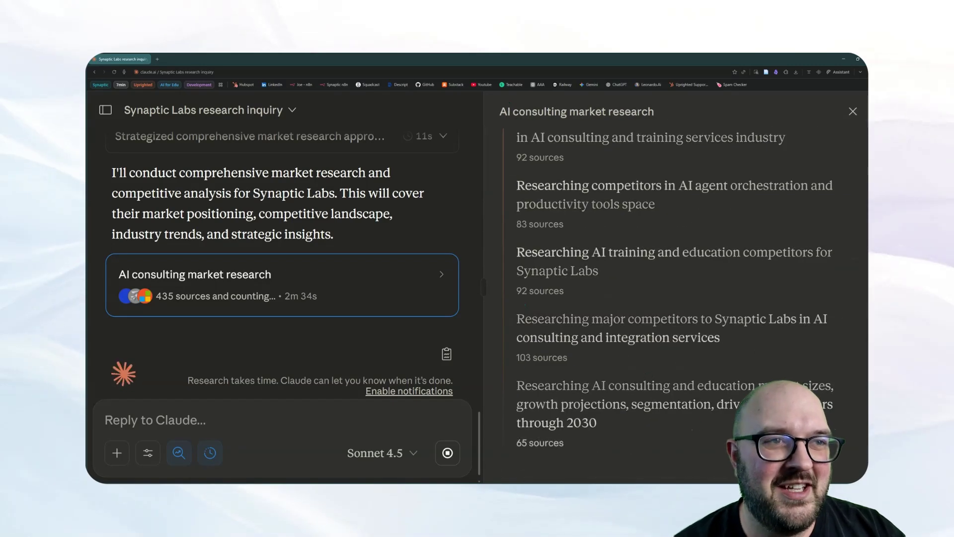
pyautogui.scroll(5, 607, 431)
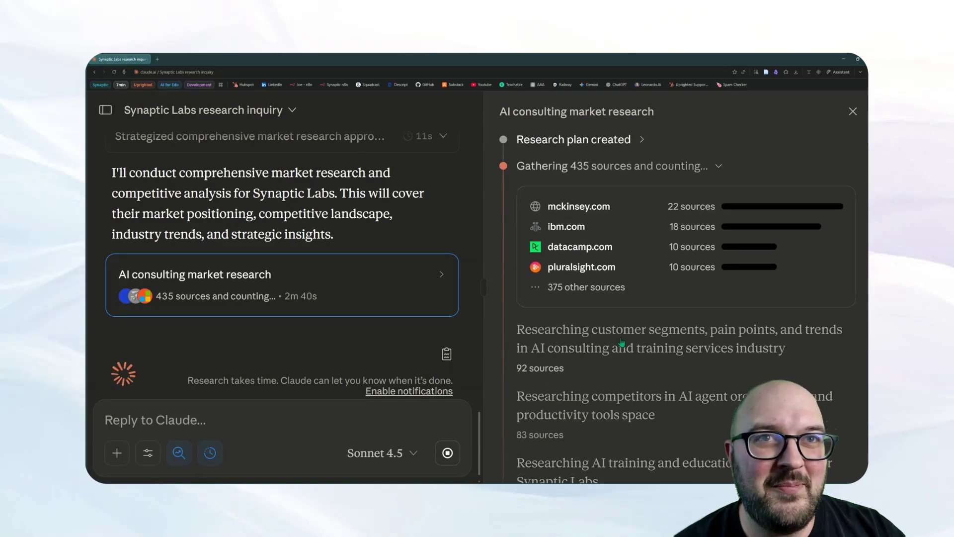
pyautogui.scroll(-3, 627, 350)
pyautogui.scroll(5, 626, 350)
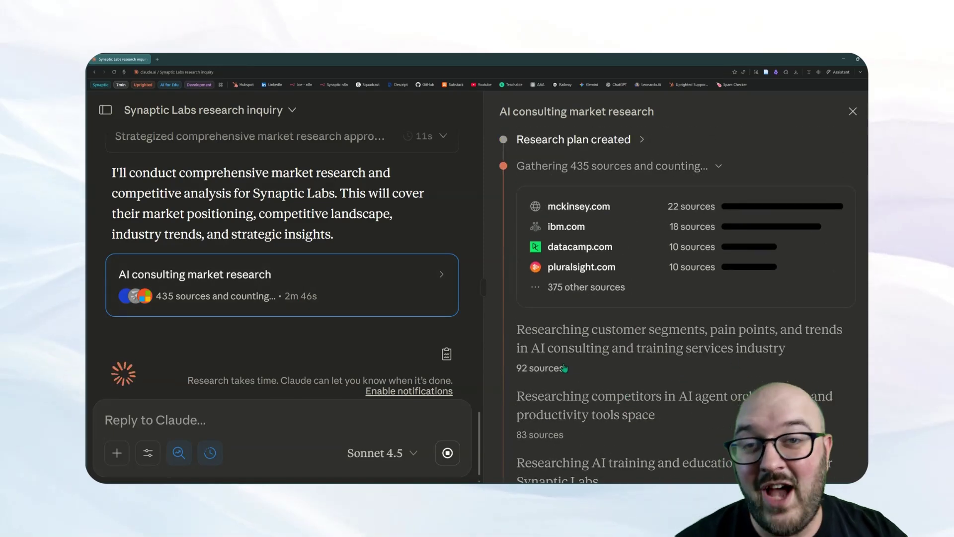
pyautogui.scroll(-4, 602, 374)
pyautogui.scroll(4, 602, 374)
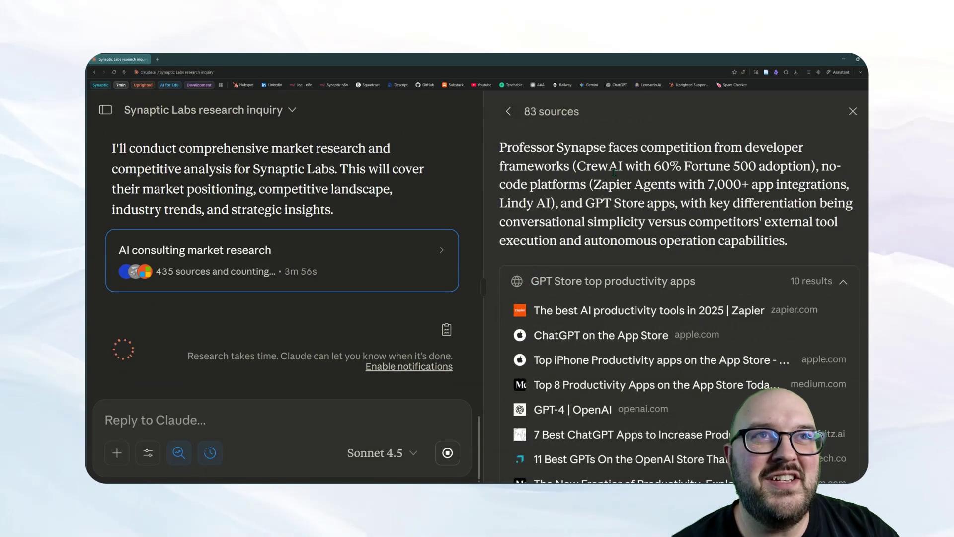
# Highlight the passage on competing developer frameworks, then return to the research steps list
pyautogui.moveTo(577, 166); pyautogui.dragTo(615, 203)
pyautogui.click(618, 203)
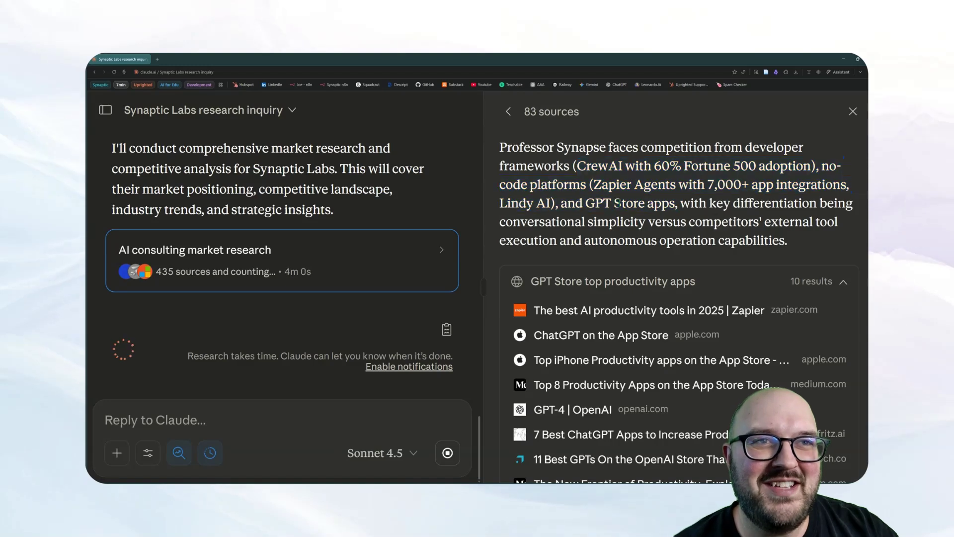
pyautogui.click(508, 111)
pyautogui.scroll(3, 659, 345)
pyautogui.scroll(-2, 660, 343)
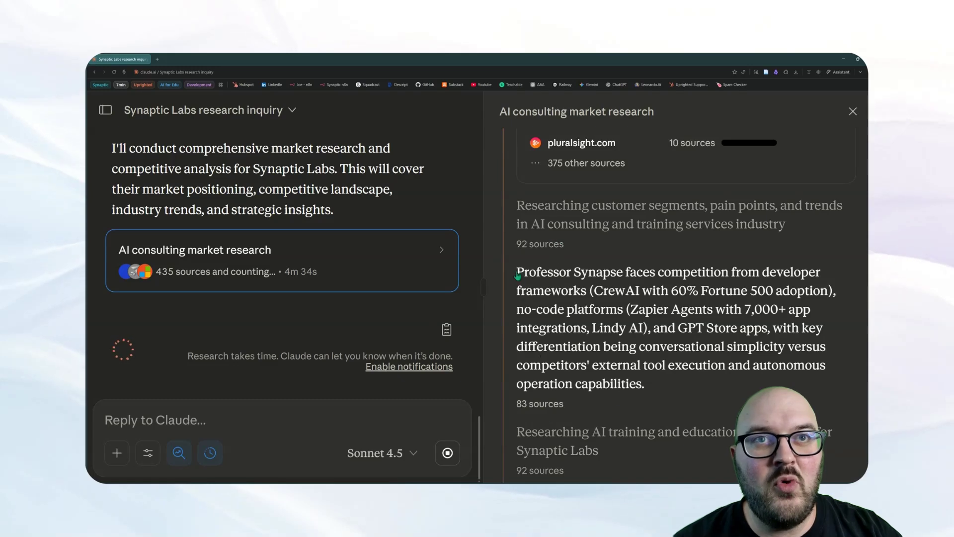
# View the 83 sources behind the Professor Synapse competition finding, then wait for the 435-source report
pyautogui.moveTo(517, 276); pyautogui.dragTo(658, 385)
pyautogui.click(658, 385)
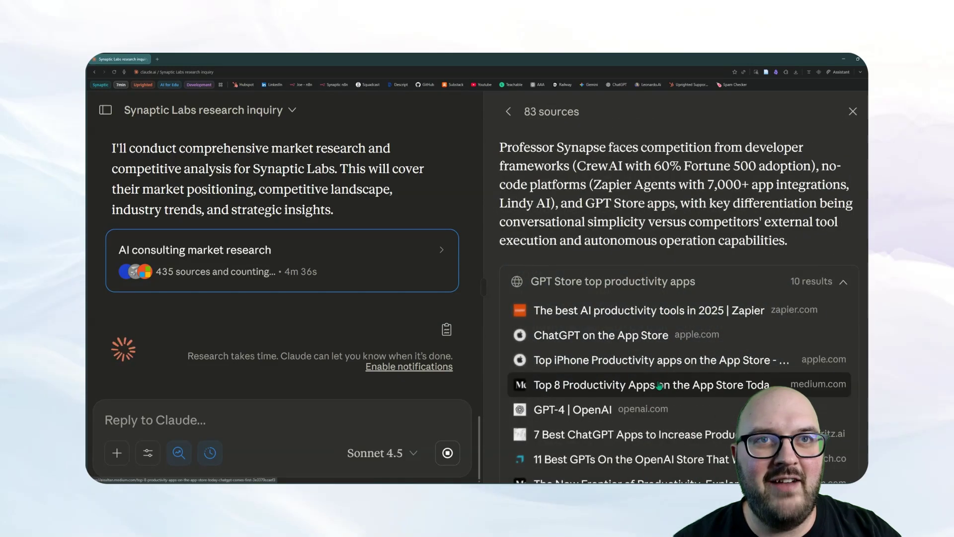
pyautogui.click(508, 112)
pyautogui.scroll(-6, 688, 379)
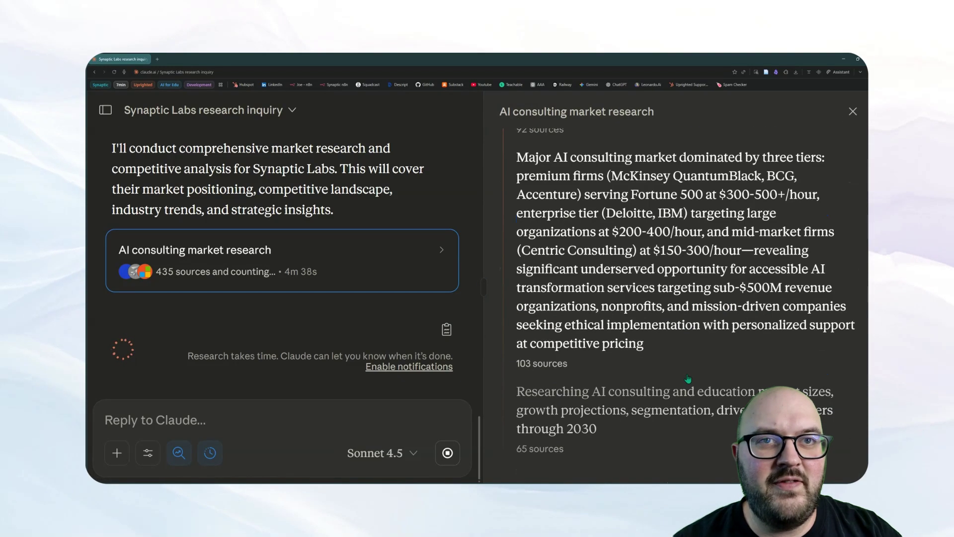
pyautogui.scroll(8, 688, 379)
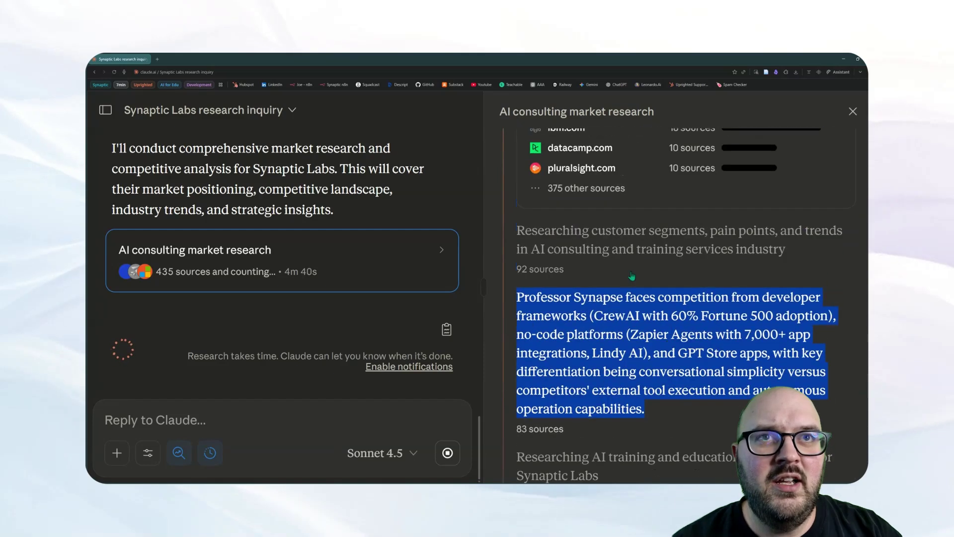
pyautogui.scroll(-8, 666, 335)
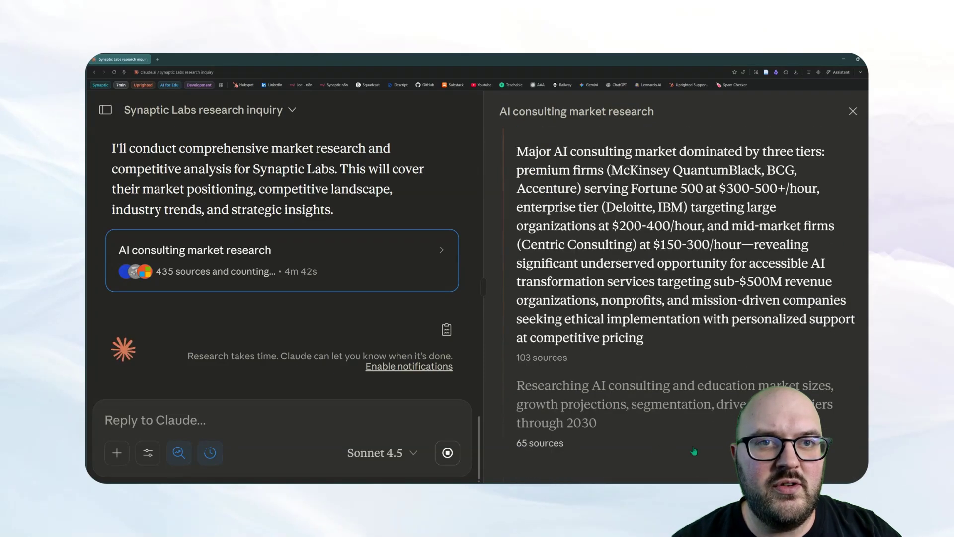
pyautogui.scroll(8, 694, 451)
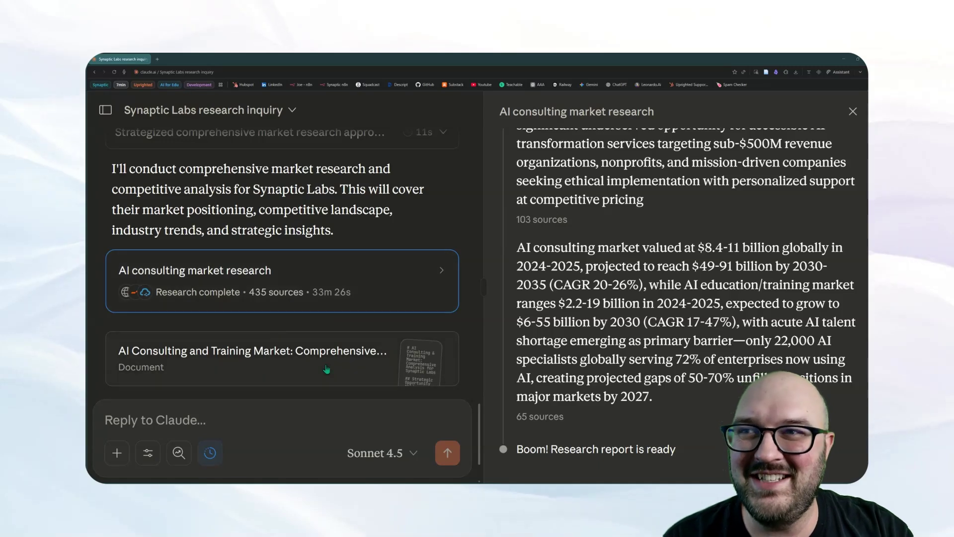
# Open the finished research report document and widen its side pane
pyautogui.scroll(-2, 305, 303)
pyautogui.click(304, 297)
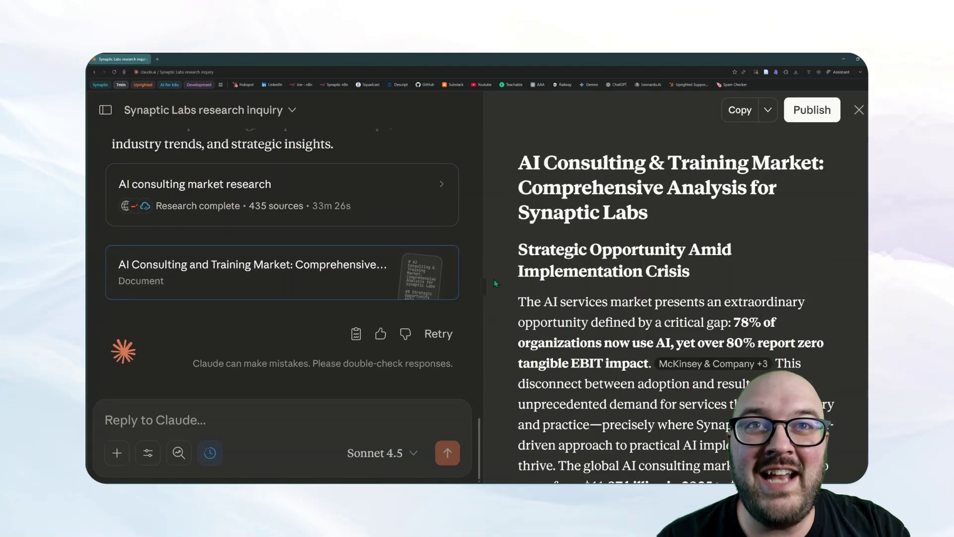
pyautogui.moveTo(494, 283); pyautogui.dragTo(425, 286)
# Scroll through the report's market-size and growth sections
pyautogui.scroll(-3, 602, 310)
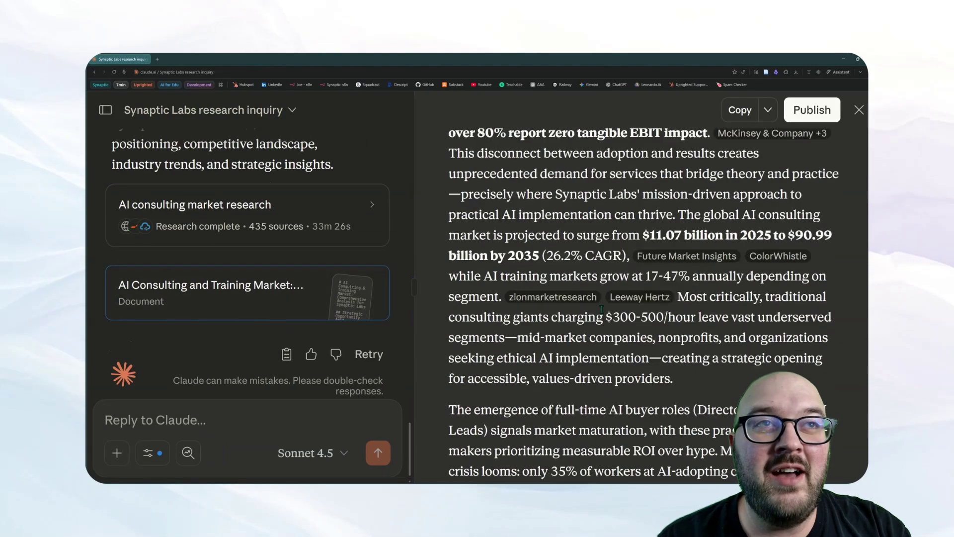
pyautogui.scroll(-10, 602, 308)
pyautogui.scroll(-2, 602, 309)
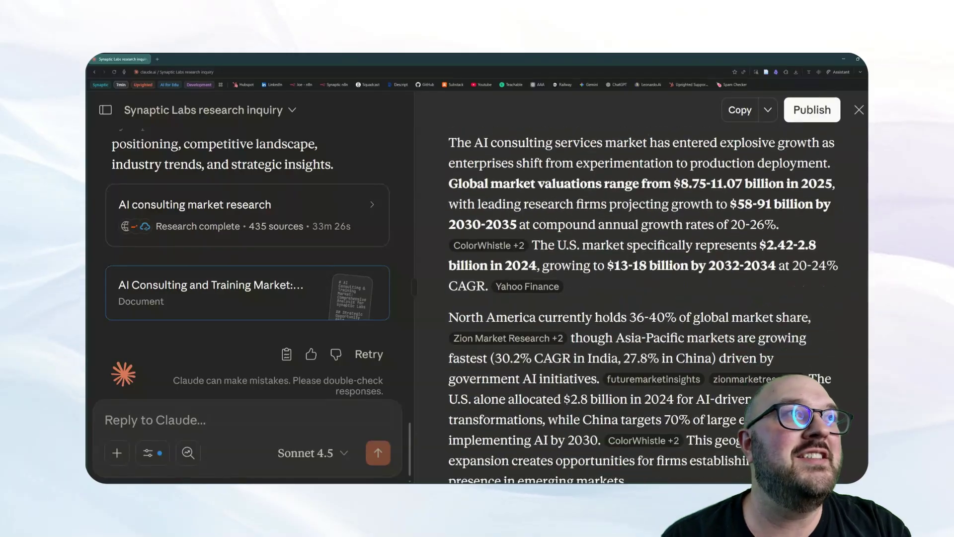
pyautogui.scroll(-15, 644, 305)
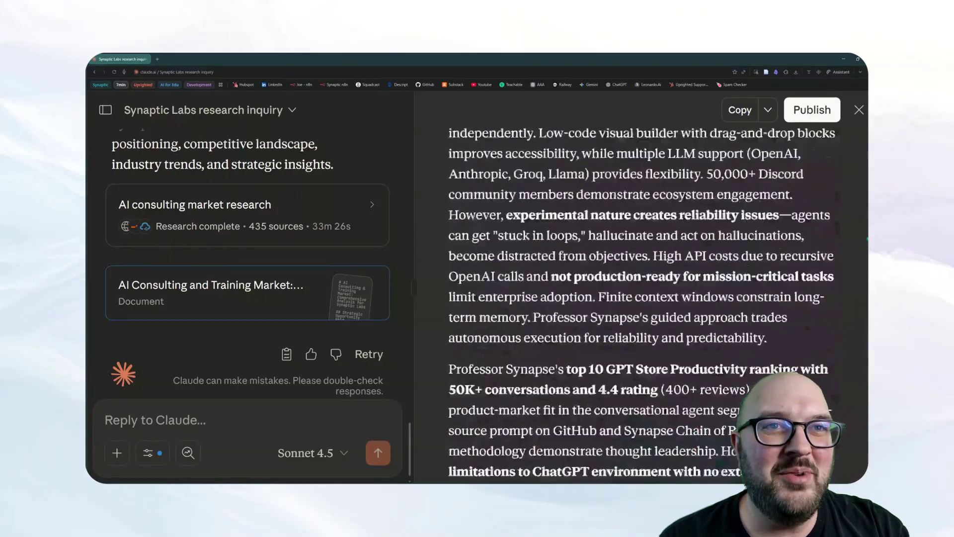
pyautogui.scroll(-15, 641, 305)
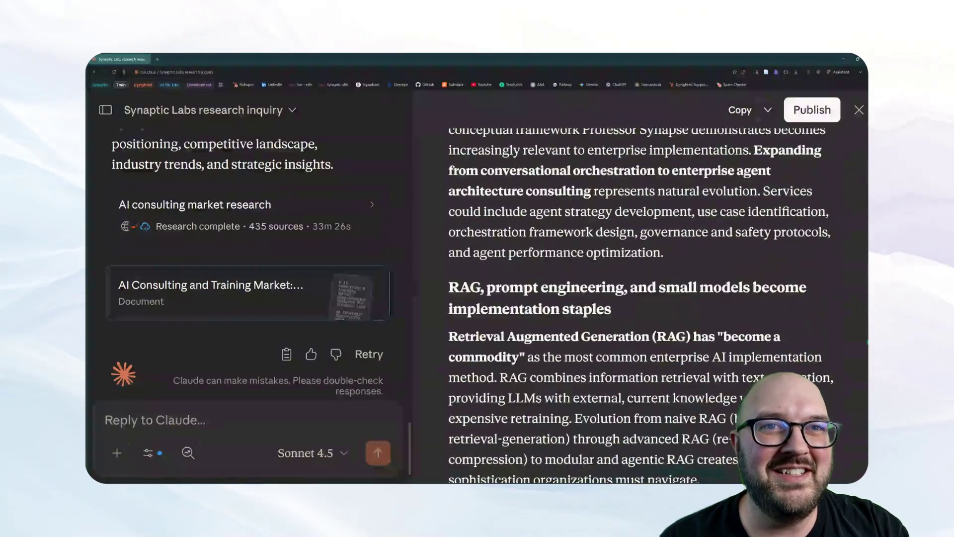
pyautogui.scroll(-10, 642, 305)
pyautogui.scroll(20, 813, 151)
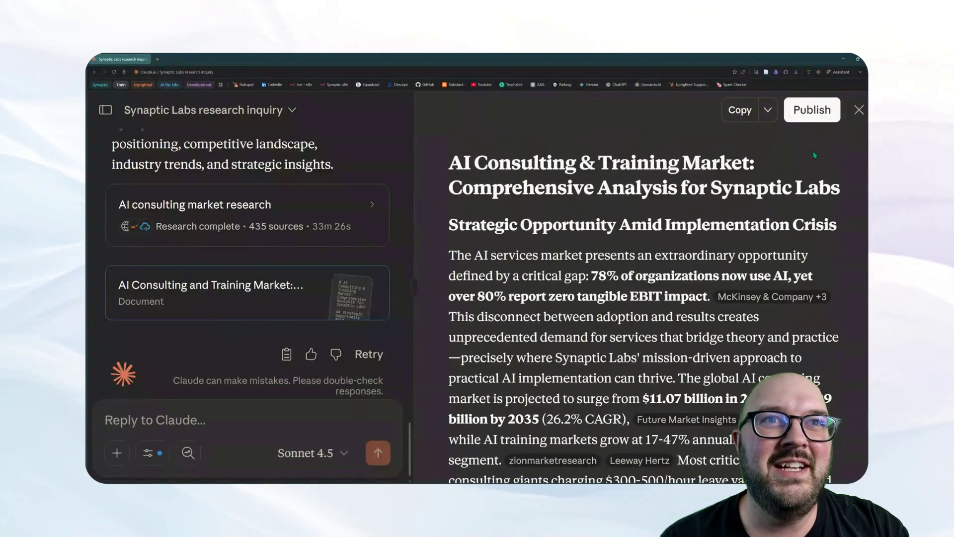
pyautogui.moveTo(748, 298)
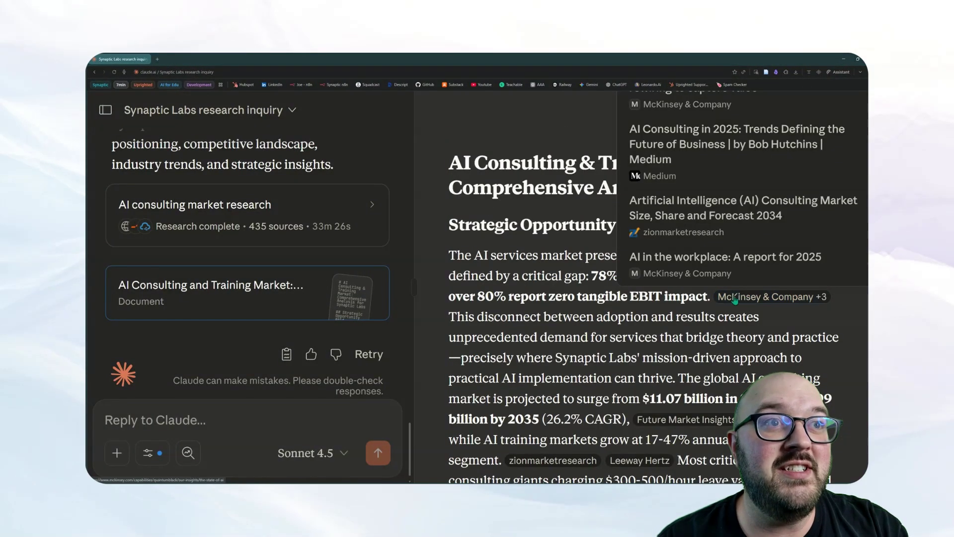
pyautogui.scroll(-10, 599, 422)
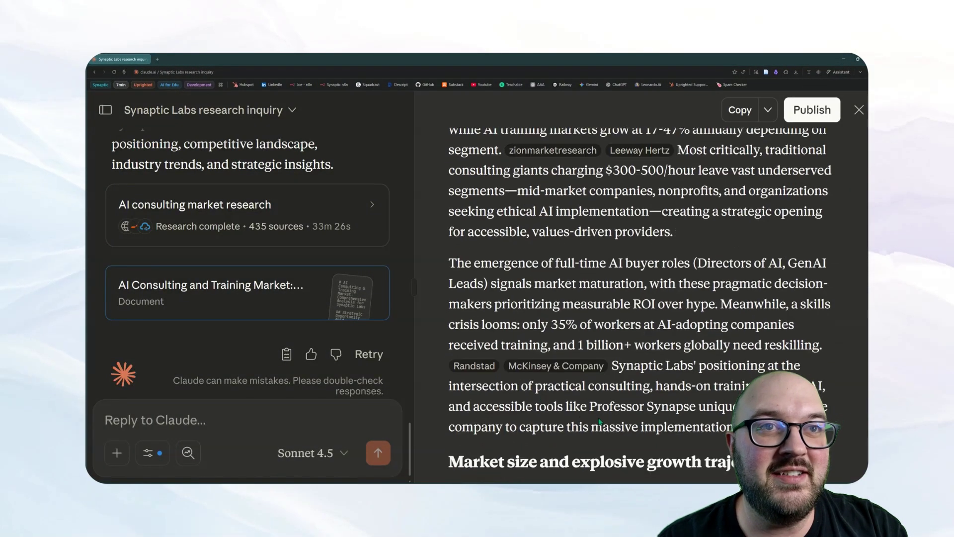
pyautogui.scroll(-5, 600, 421)
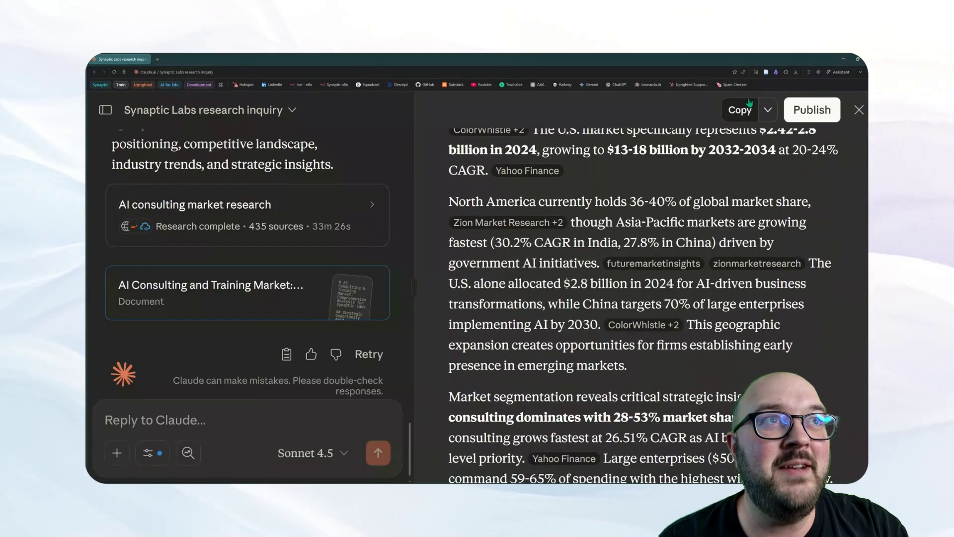
pyautogui.click(769, 111)
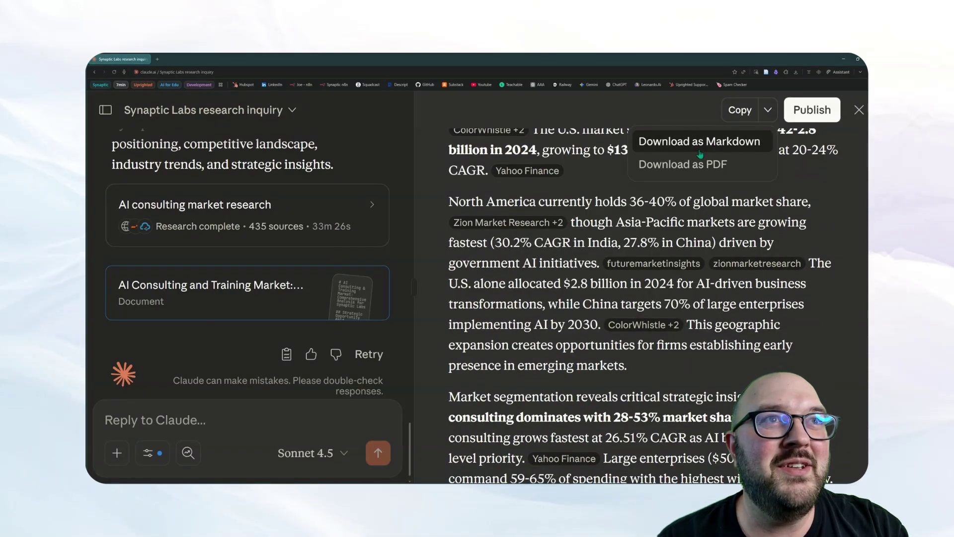
pyautogui.click(680, 164)
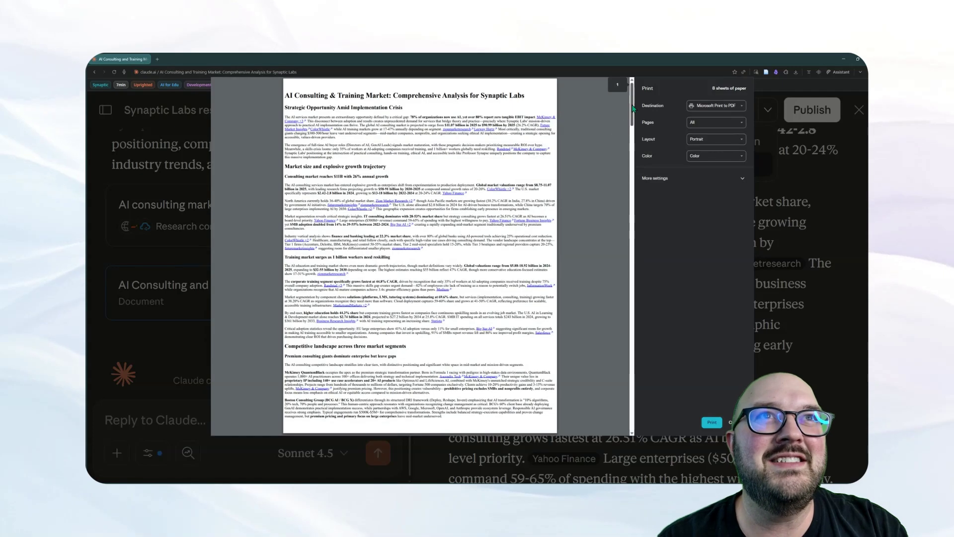
pyautogui.moveTo(632, 108); pyautogui.dragTo(633, 87)
pyautogui.press('Escape')
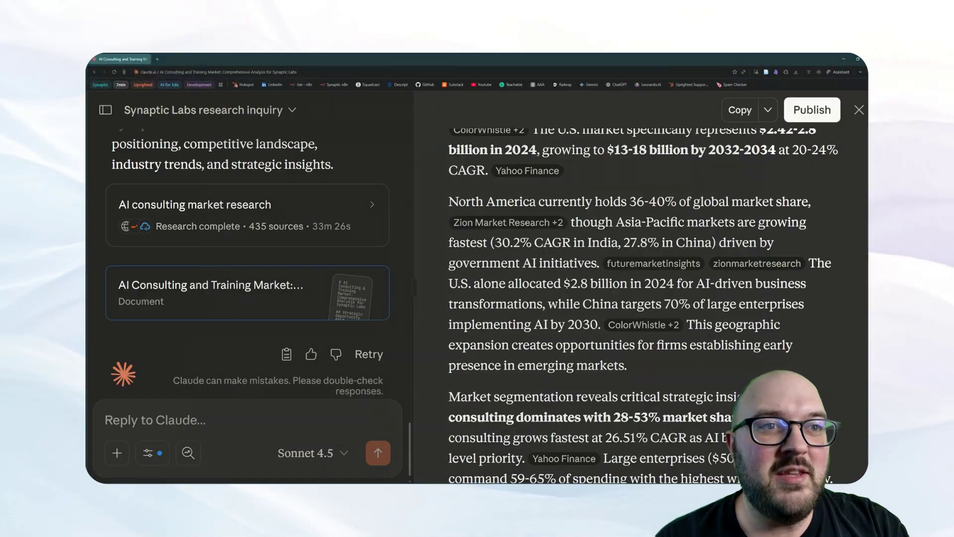
pyautogui.scroll(6, 603, 376)
pyautogui.scroll(2, 604, 376)
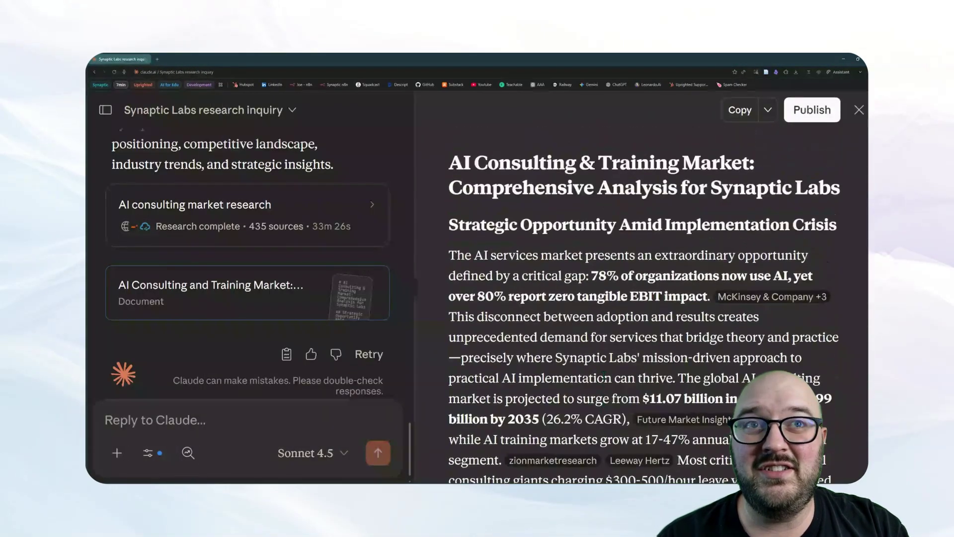
pyautogui.scroll(-7, 631, 333)
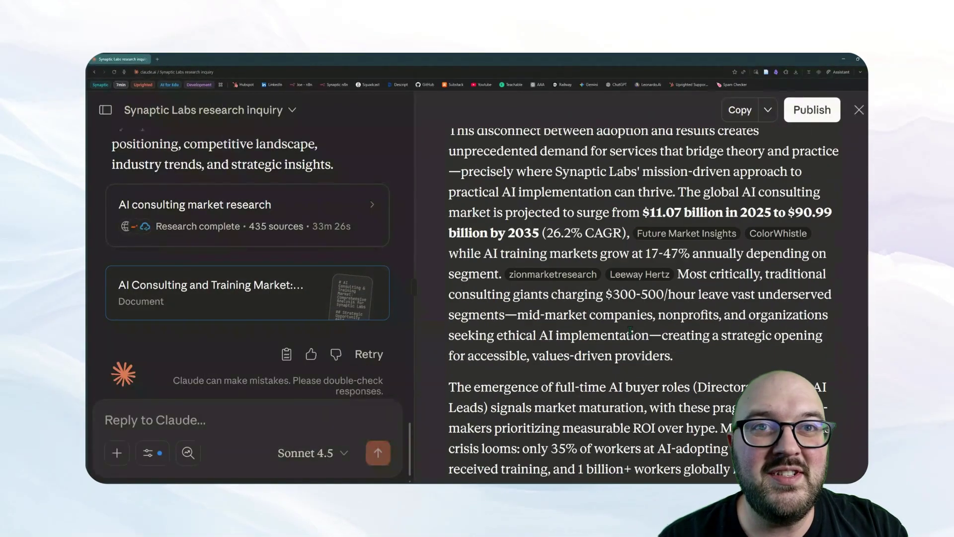
pyautogui.scroll(-20, 630, 333)
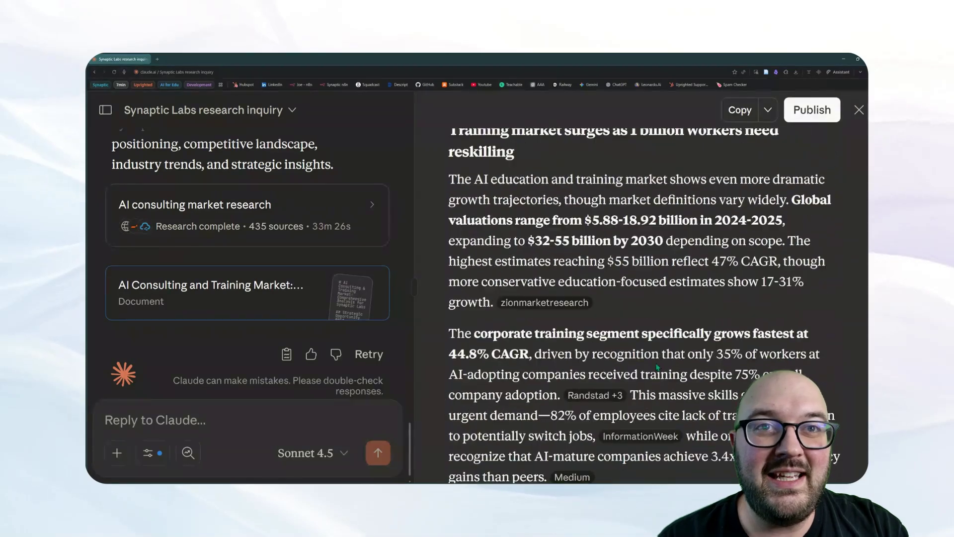
pyautogui.scroll(-20, 660, 368)
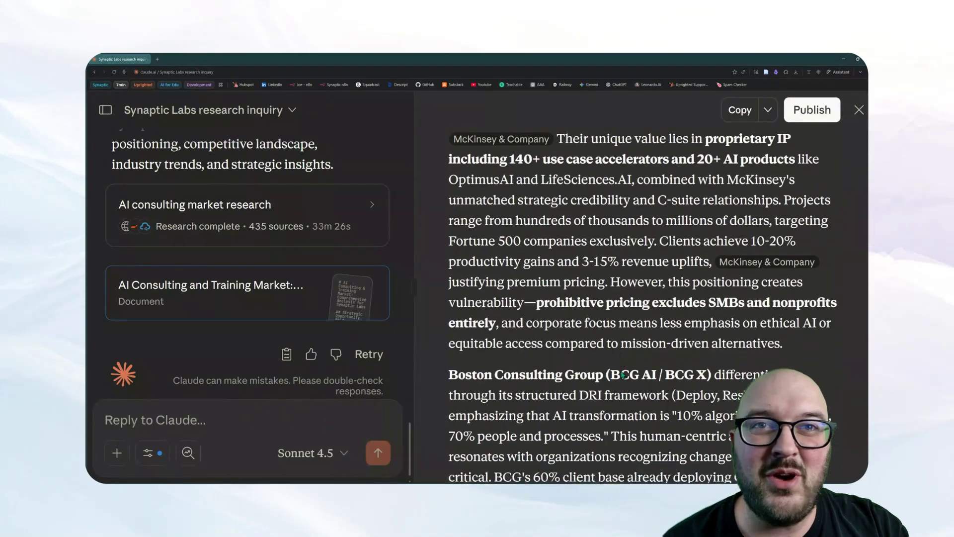
pyautogui.scroll(-20, 625, 391)
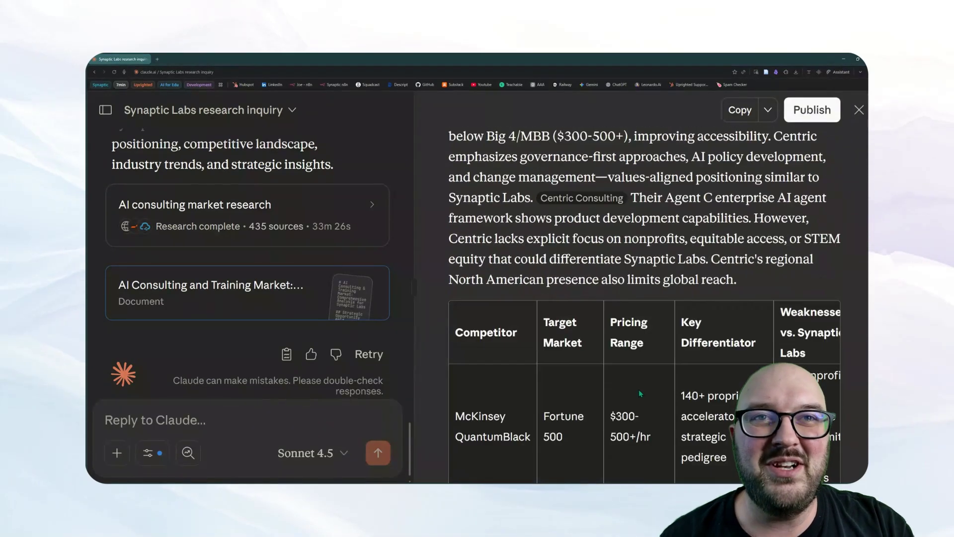
pyautogui.scroll(-4, 641, 392)
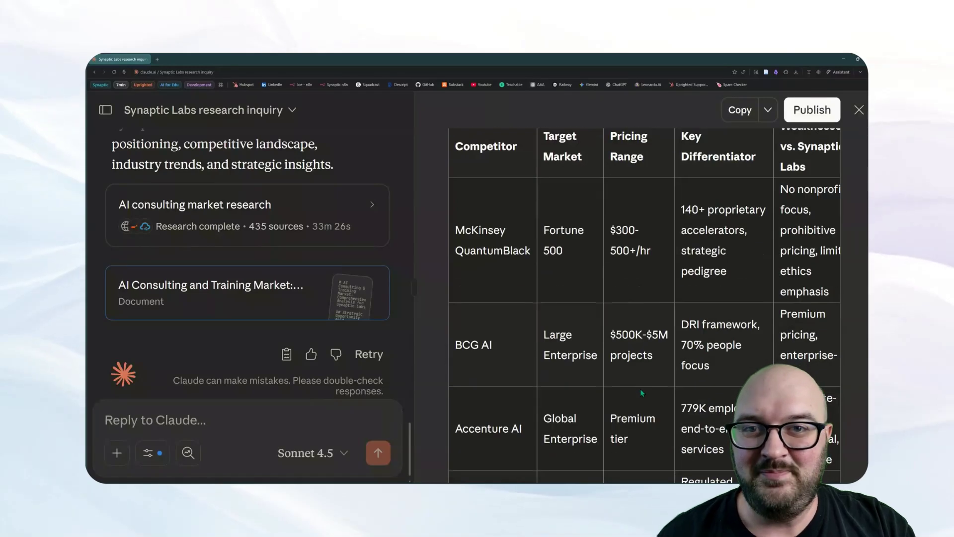
pyautogui.scroll(6, 641, 393)
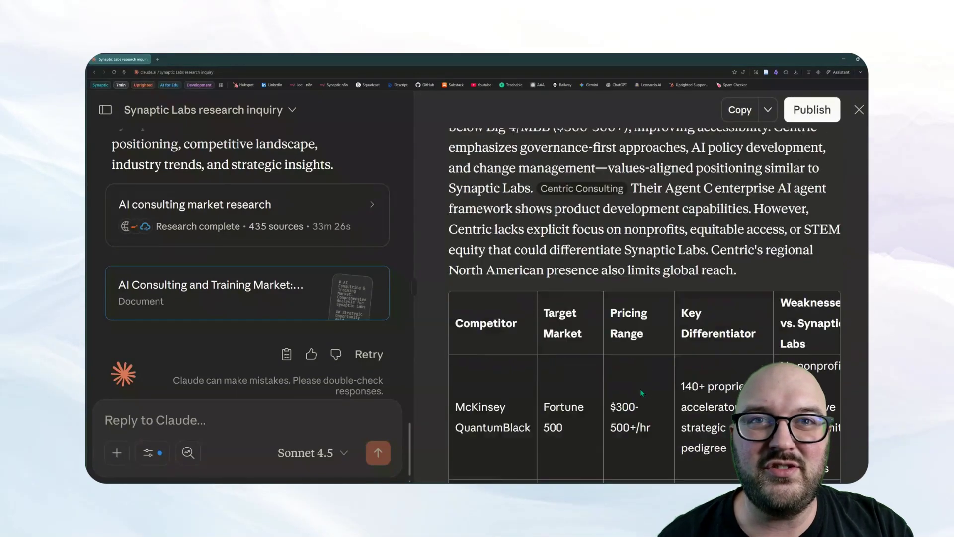
pyautogui.scroll(1, 640, 393)
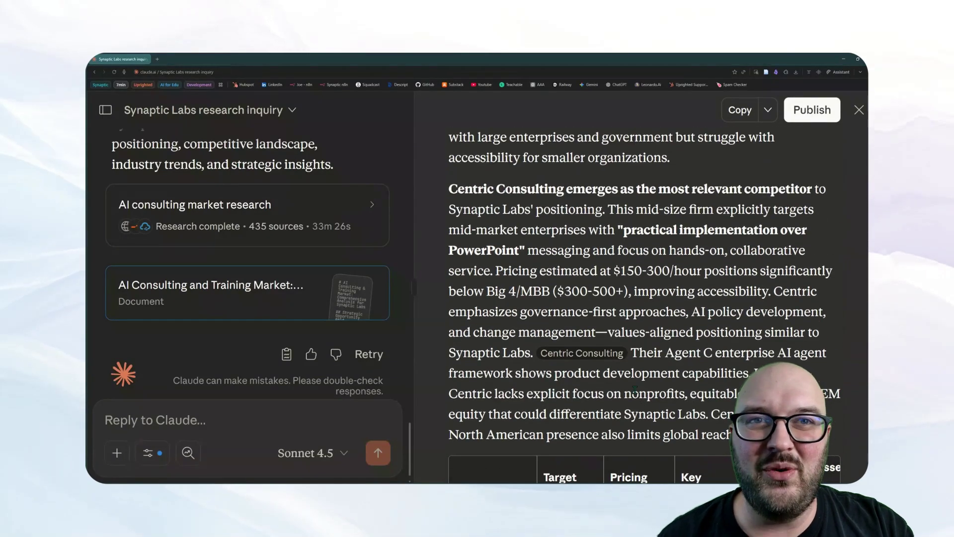